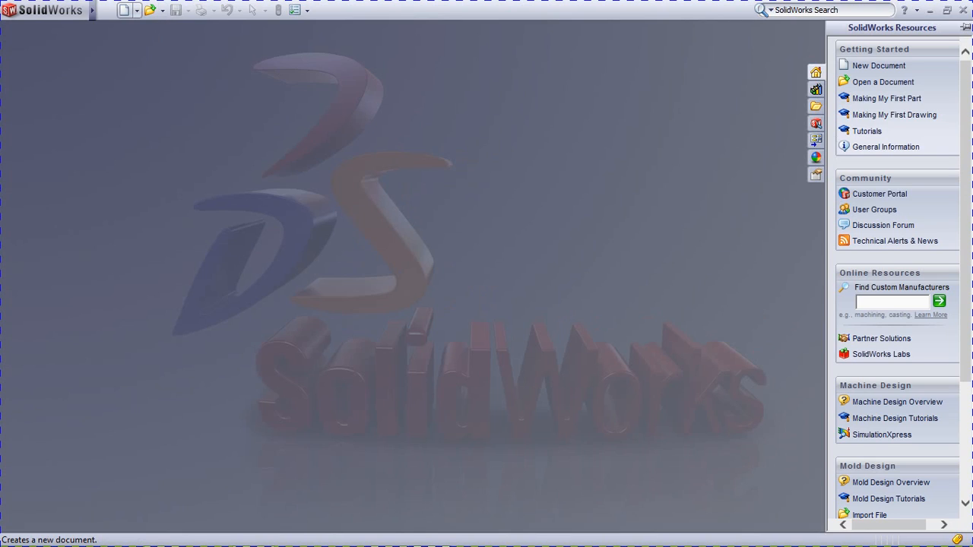
# Step: Create a new part and start an Extruded Boss/Base sketch on the Front Plane
pyautogui.click(137, 10)
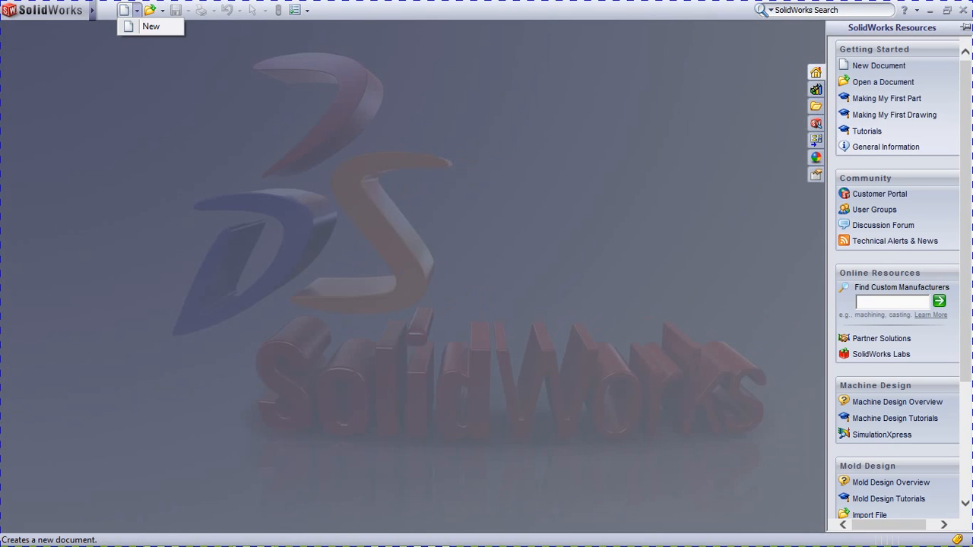
pyautogui.click(151, 26)
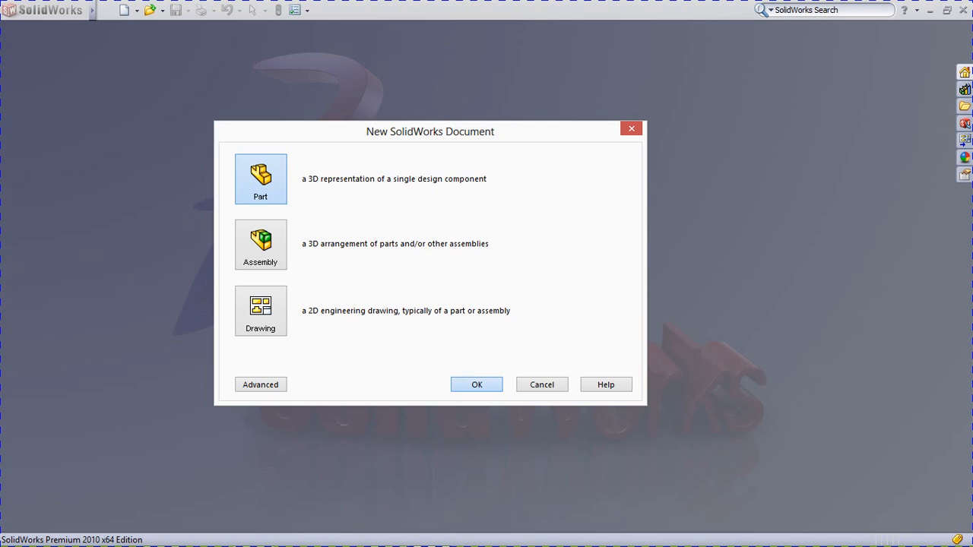
pyautogui.click(477, 384)
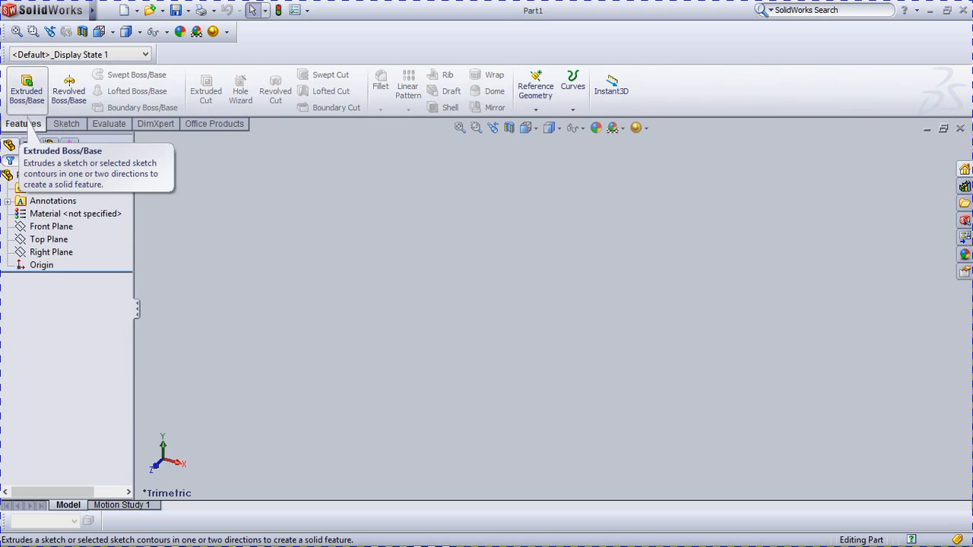
pyautogui.click(26, 90)
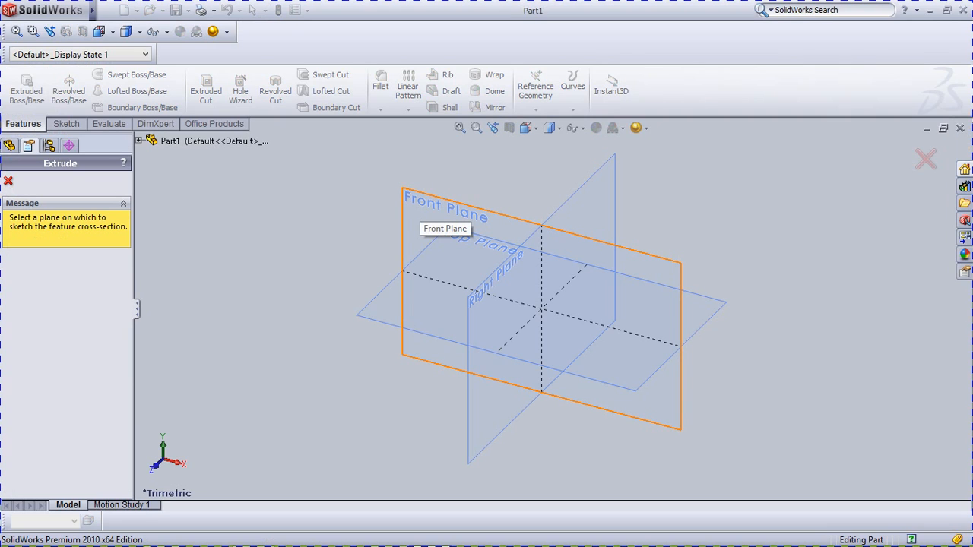
pyautogui.click(430, 216)
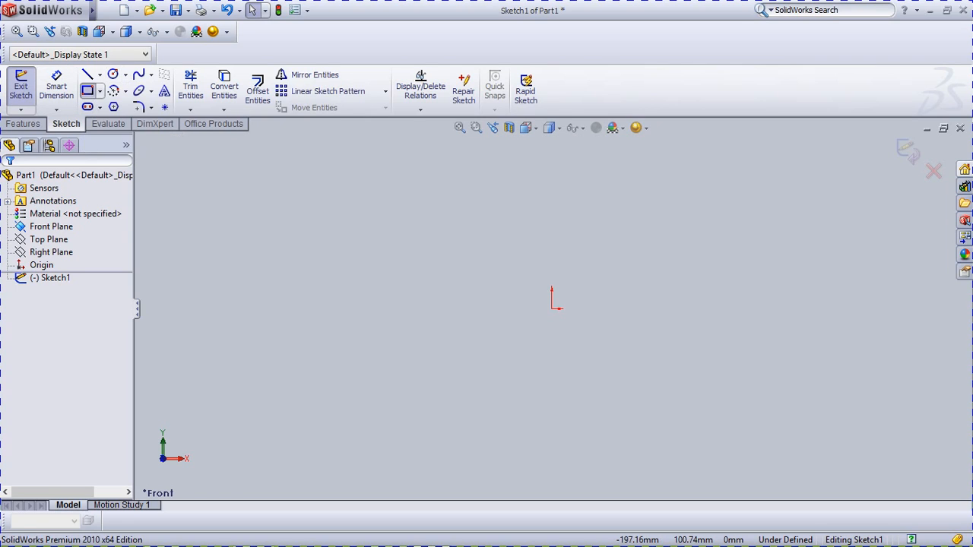
# Step: Sketch a corner rectangle about 193 mm by 25 mm enclosing the origin
pyautogui.click(88, 90)
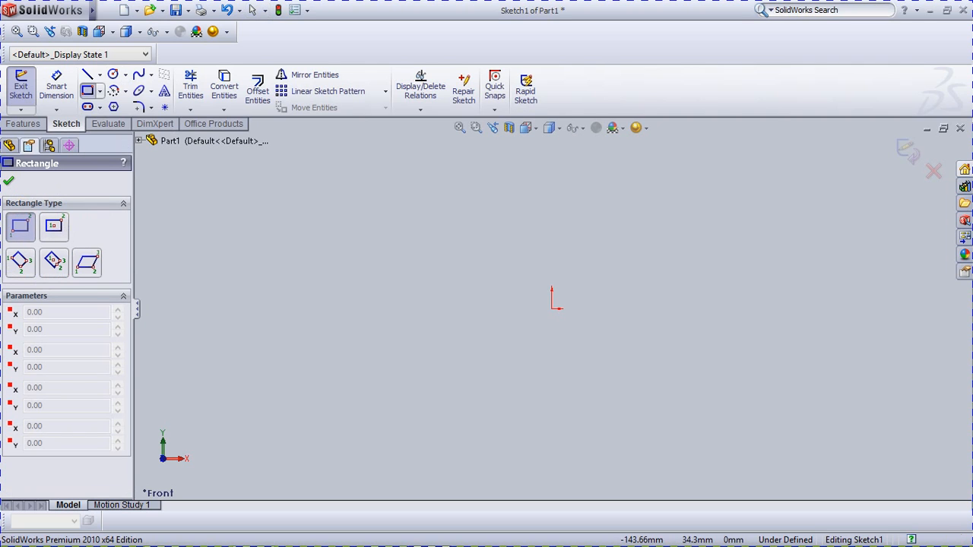
pyautogui.click(438, 287)
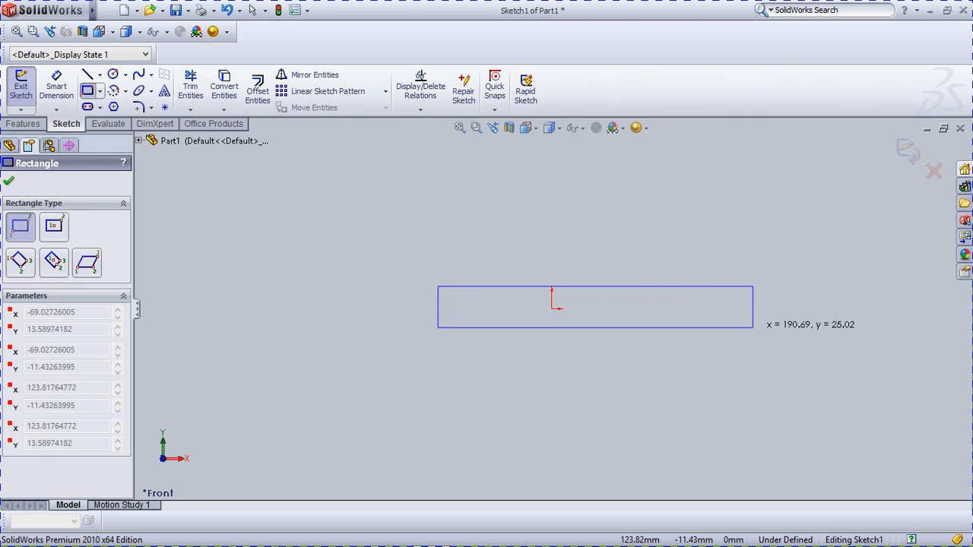
pyautogui.click(757, 327)
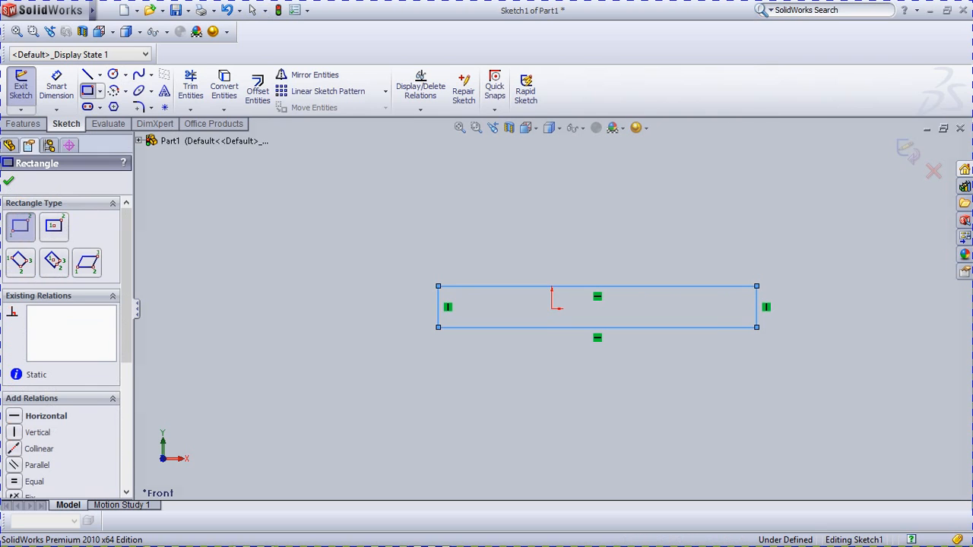
# Step: Dimension the rectangle with a length of 200 mm and a height of 25 mm
pyautogui.click(57, 87)
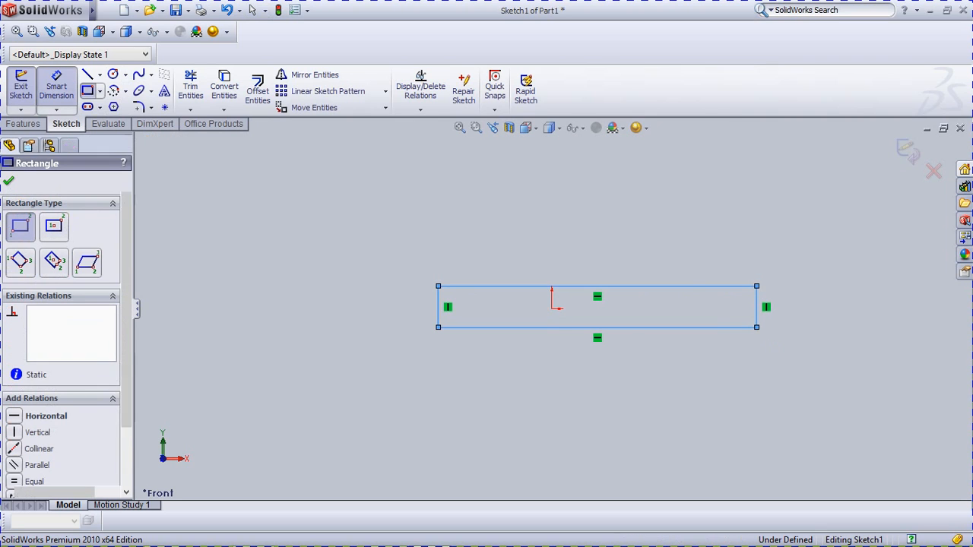
pyautogui.click(640, 328)
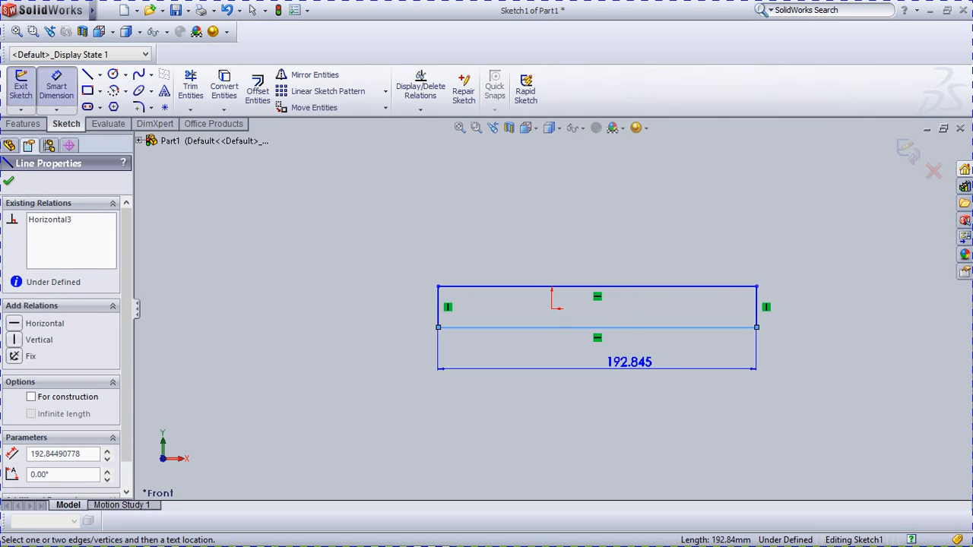
pyautogui.click(630, 362)
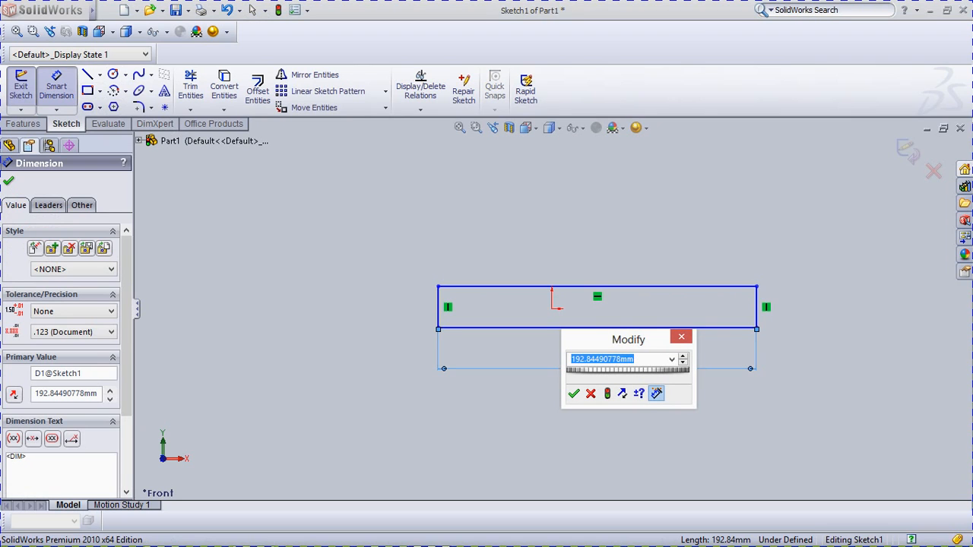
pyautogui.write('200')
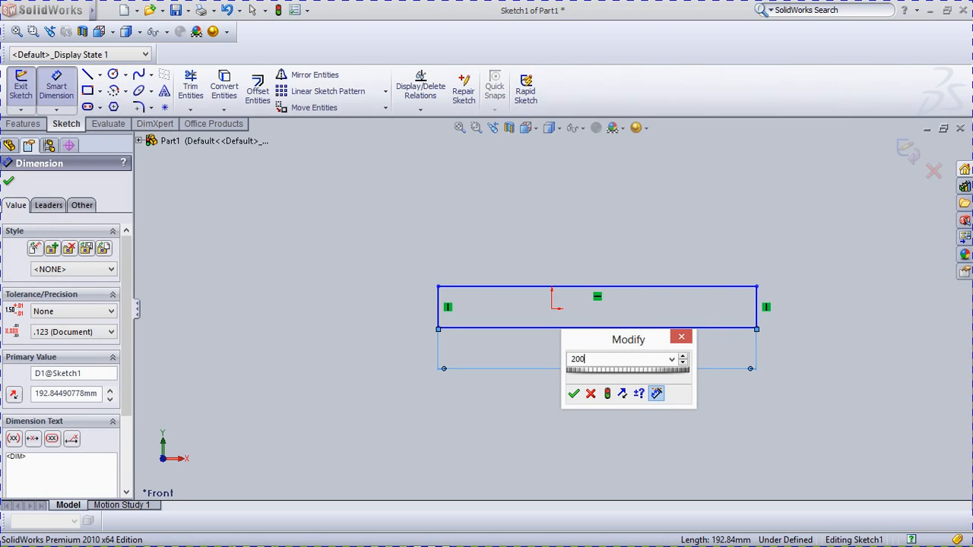
pyautogui.press('Return')
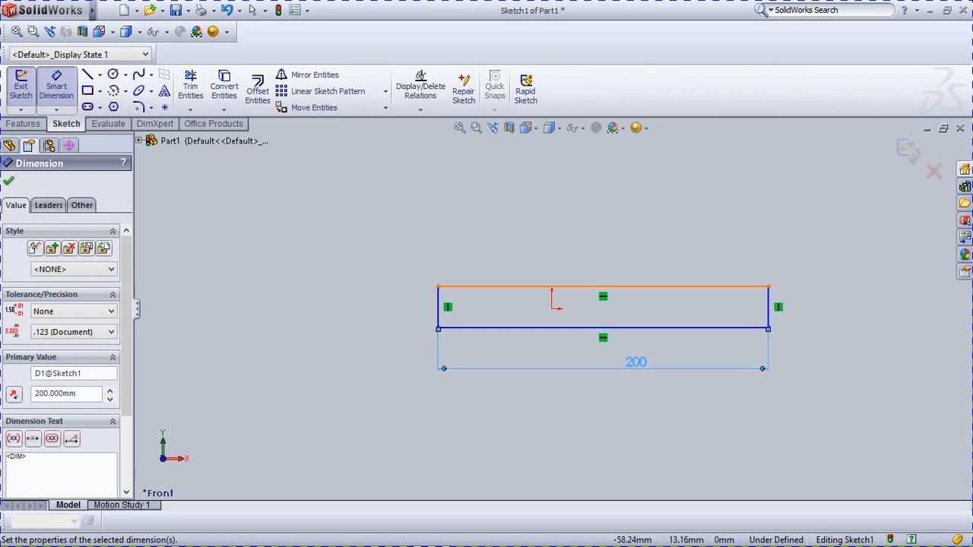
pyautogui.click(438, 307)
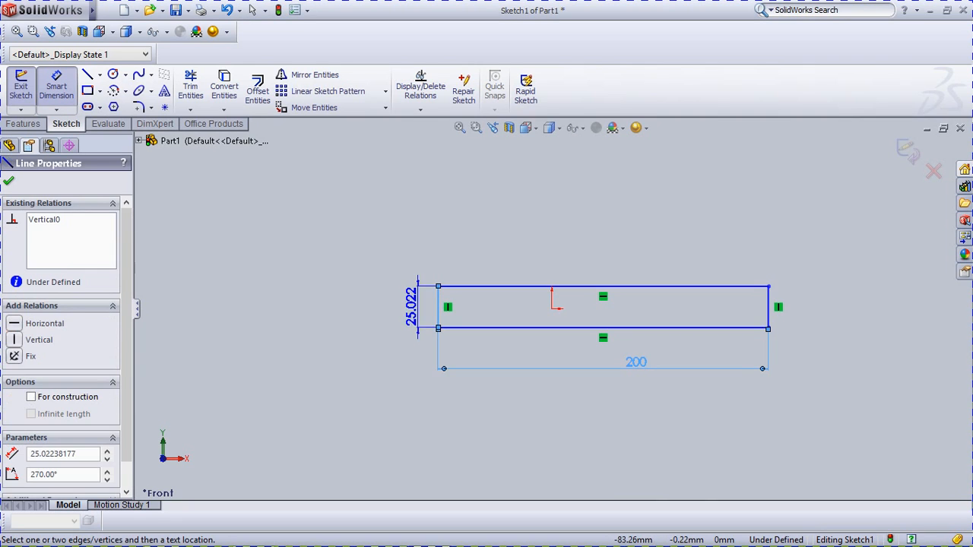
pyautogui.click(398, 308)
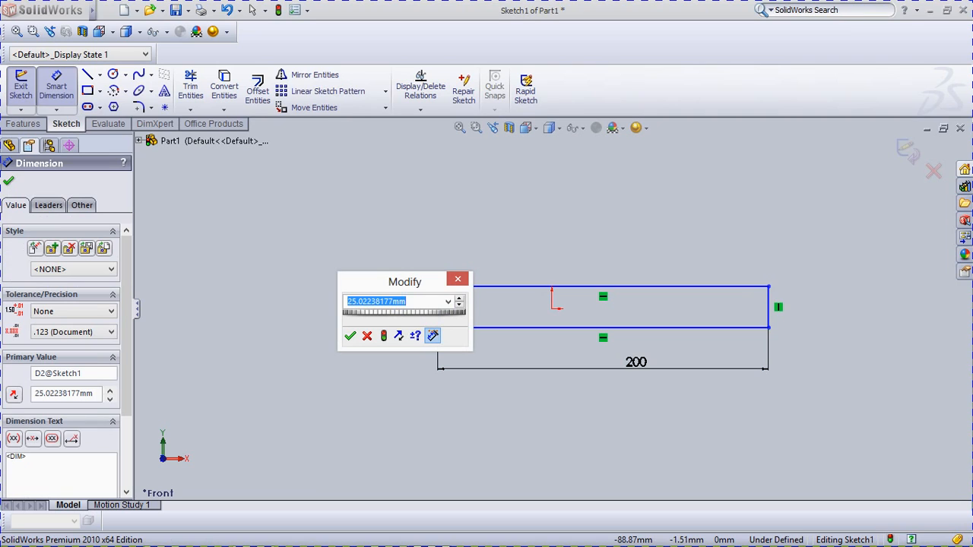
pyautogui.write('25')
pyautogui.press('Return')
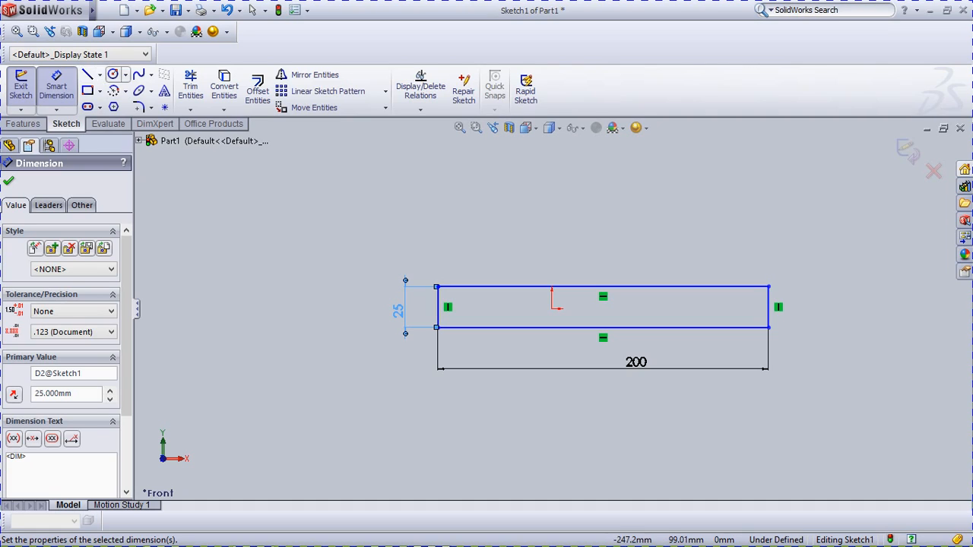
# Step: Sketch a circle of about 36 mm radius, centred above the rectangle's midpoint and tangent to its upper edge
pyautogui.click(112, 74)
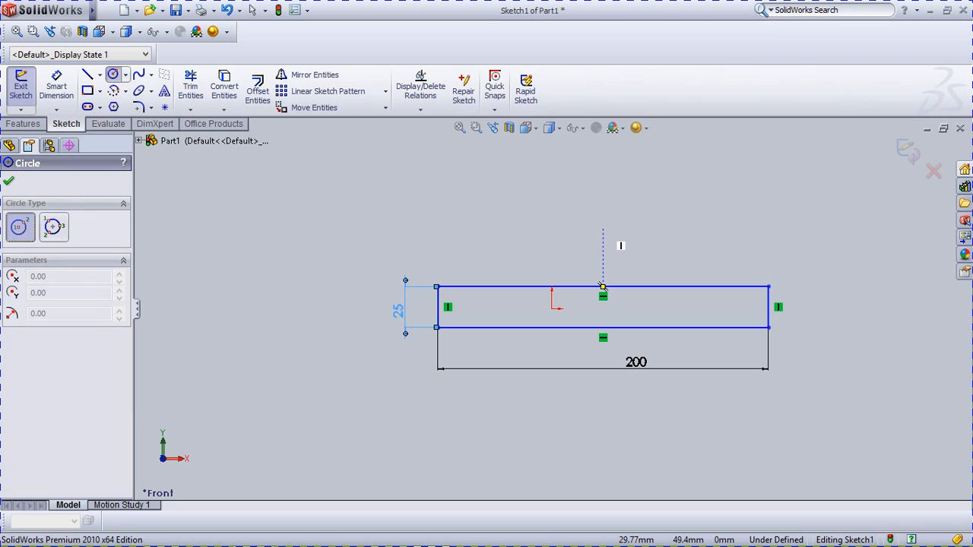
pyautogui.click(603, 228)
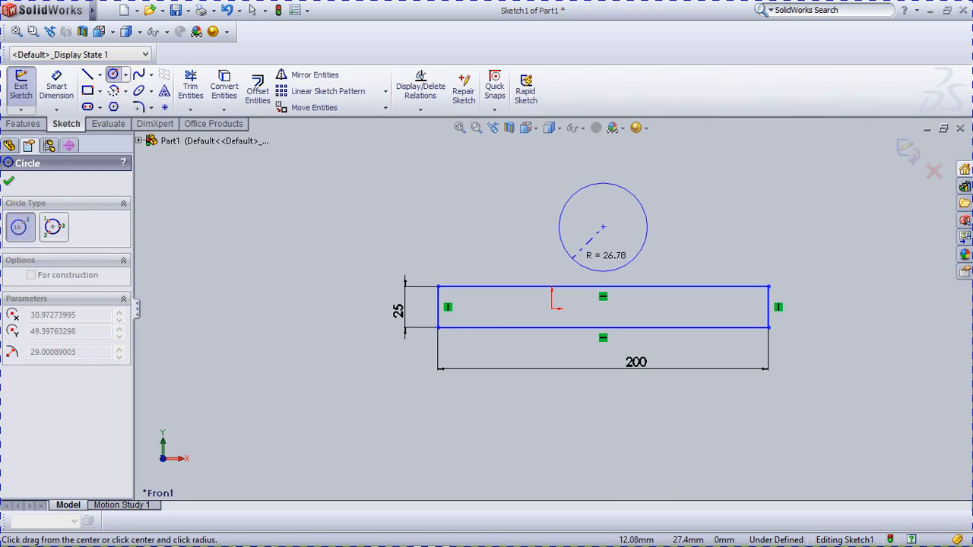
pyautogui.click(616, 304)
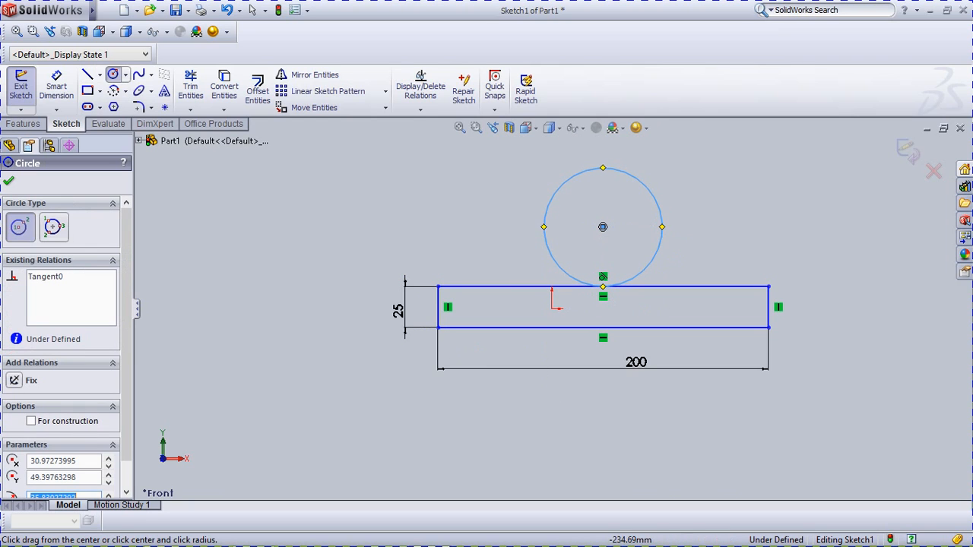
# Step: Dimension the distance from the circle's centre to the rectangle's upper edge as 27.5 mm
pyautogui.click(56, 88)
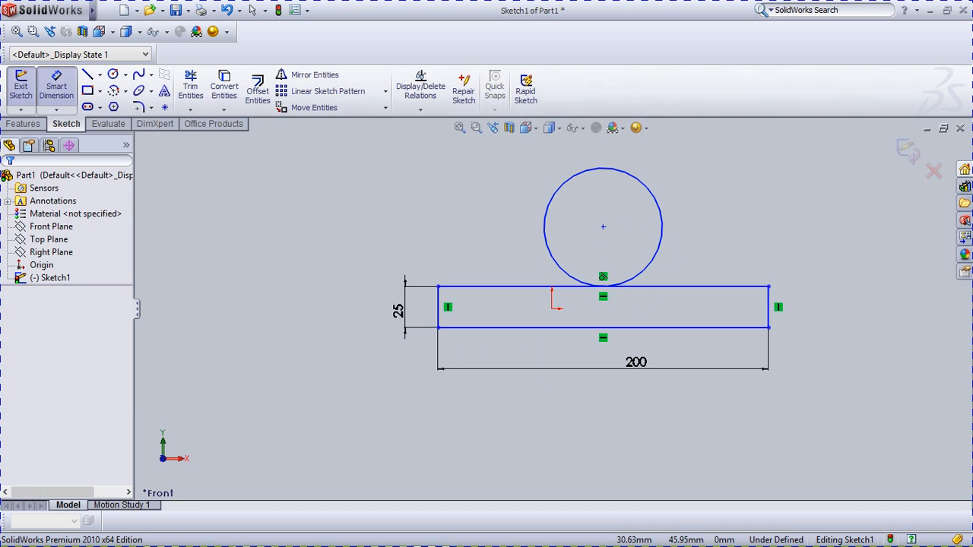
pyautogui.click(603, 227)
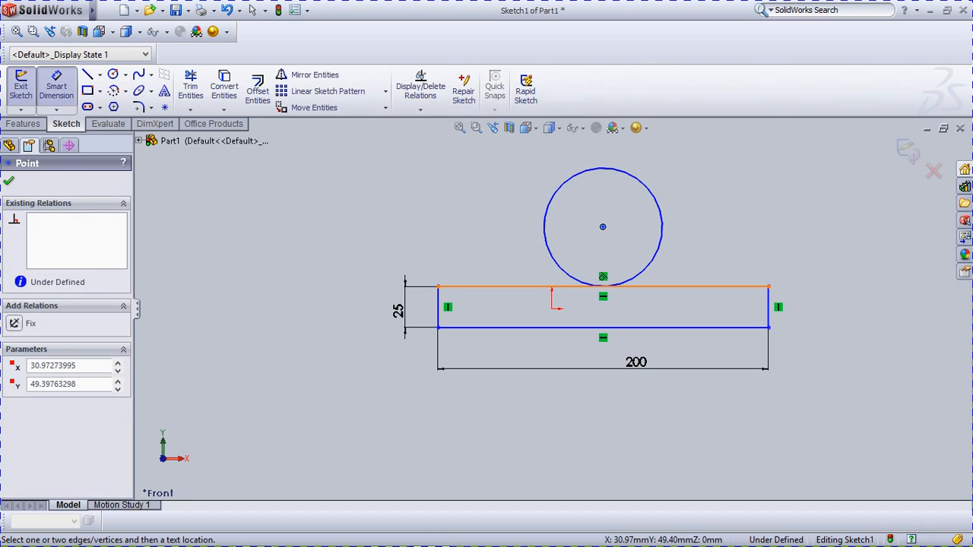
pyautogui.click(533, 287)
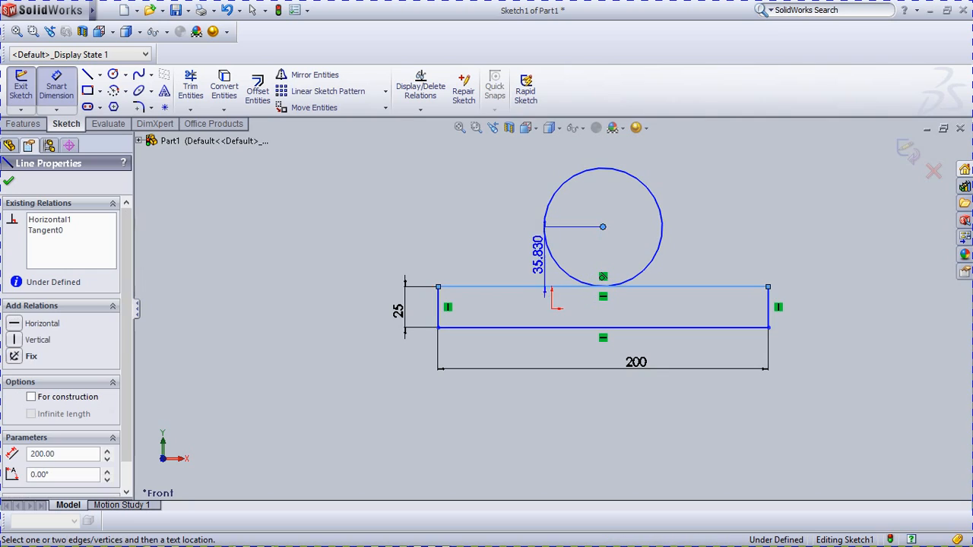
pyautogui.click(524, 251)
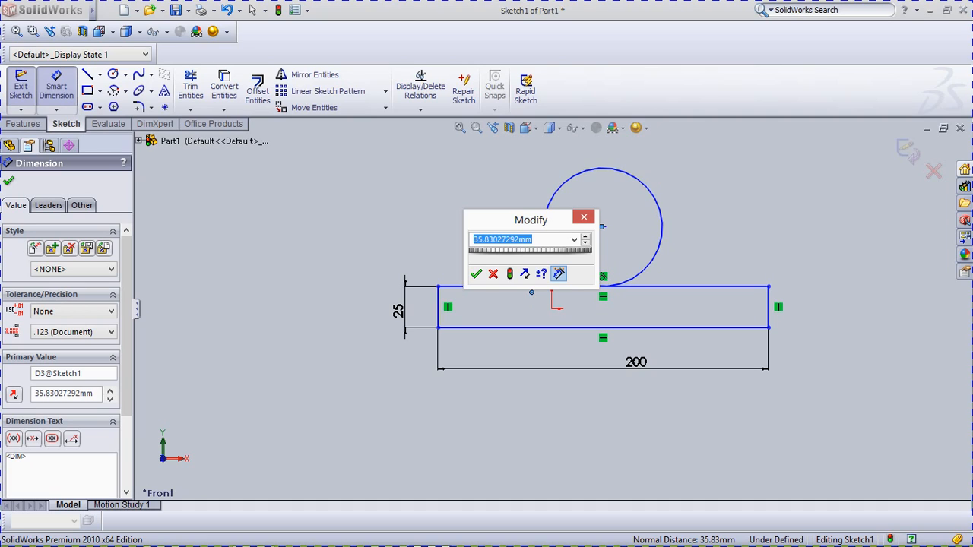
pyautogui.write('2')
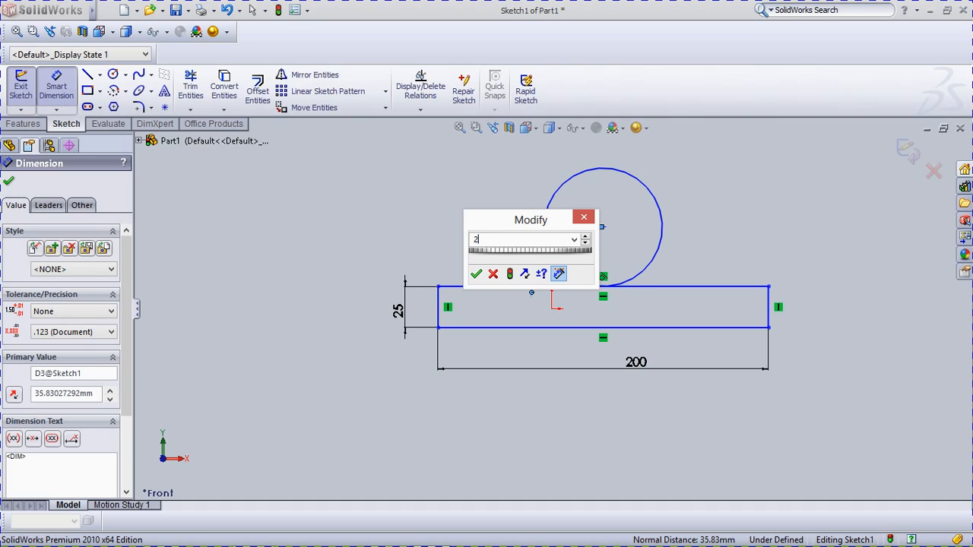
pyautogui.write('.')
pyautogui.write('7')
pyautogui.write('.5')
pyautogui.press('Return')
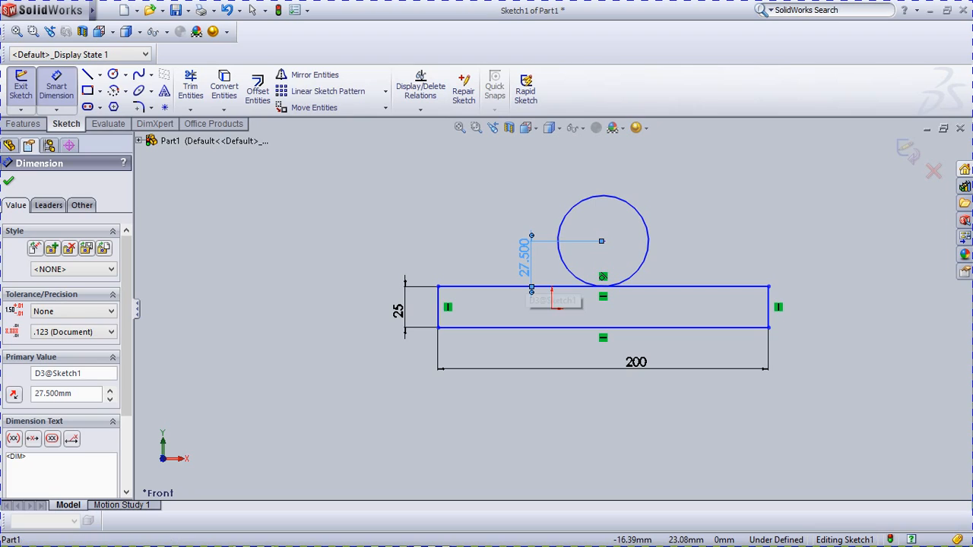
# Step: Change the distance between the circle's centre and the rectangle's upper edge to 47.5 mm
pyautogui.click(552, 304)
pyautogui.click(495, 260)
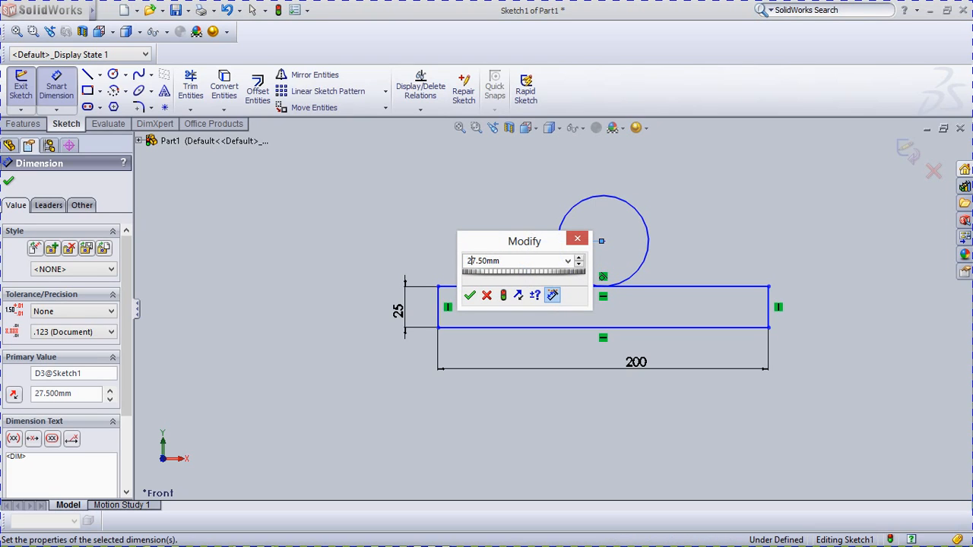
pyautogui.press('BackSpace')
pyautogui.write('4')
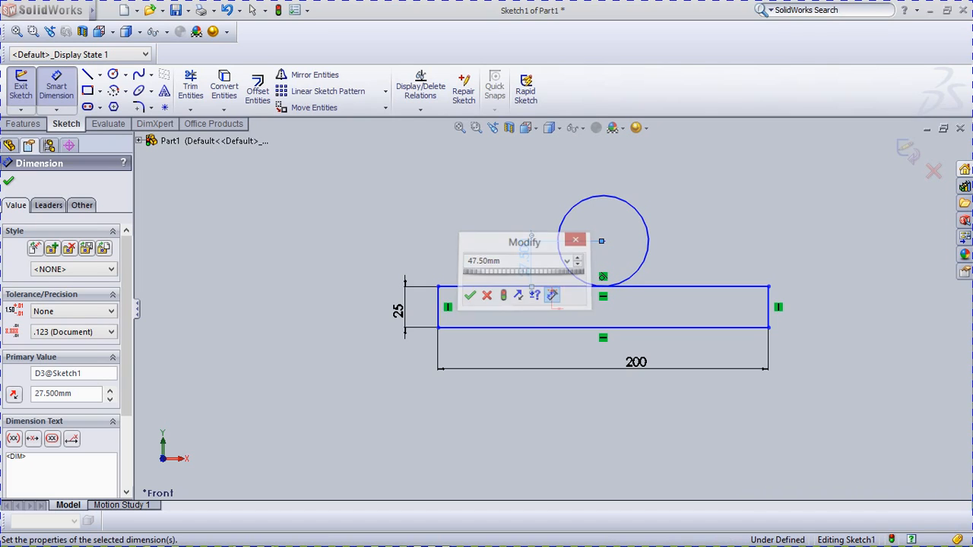
pyautogui.press('Return')
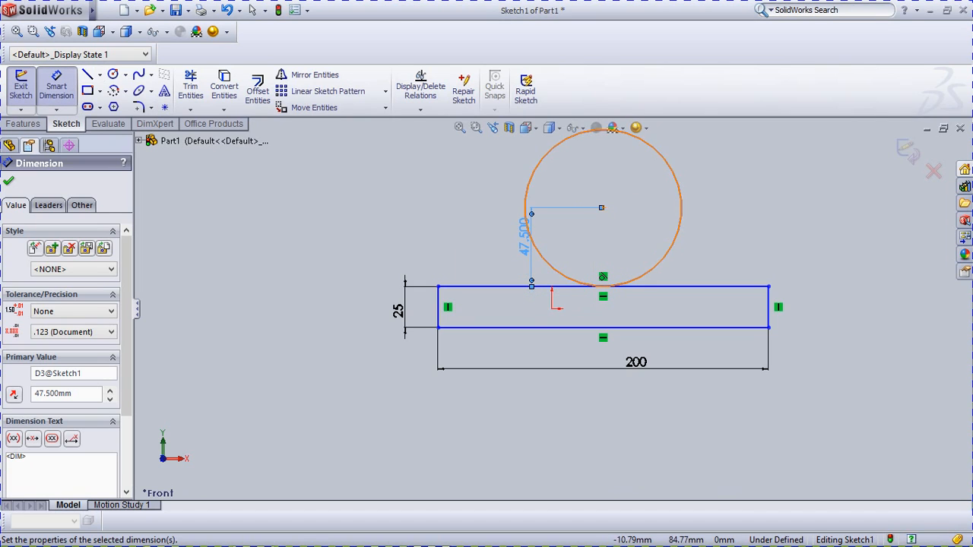
# Step: Add a driven diameter dimension to the circle
pyautogui.click(537, 165)
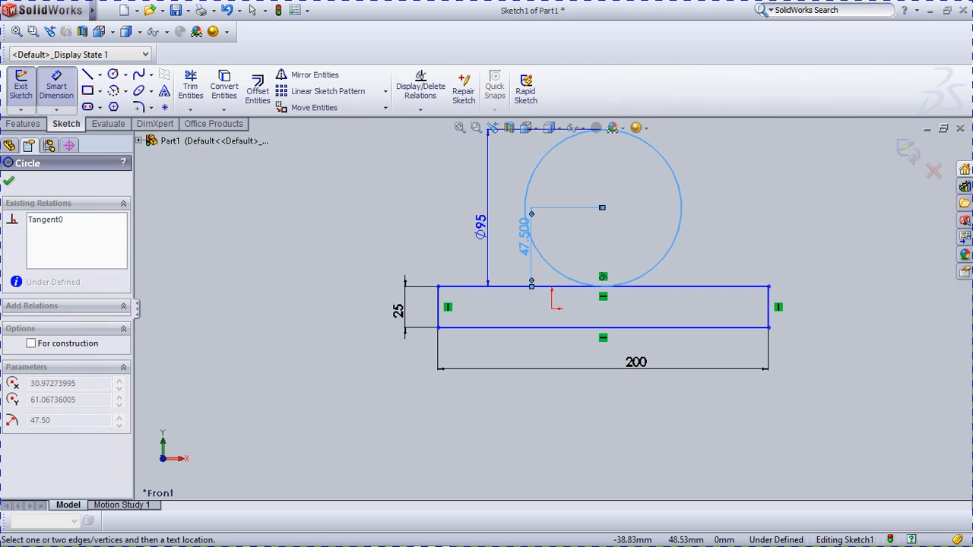
pyautogui.click(485, 224)
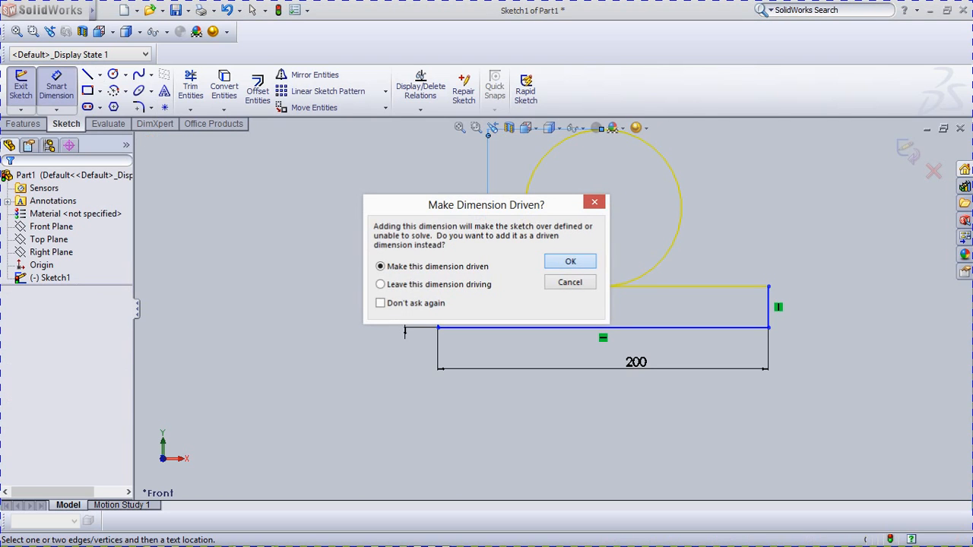
pyautogui.click(570, 263)
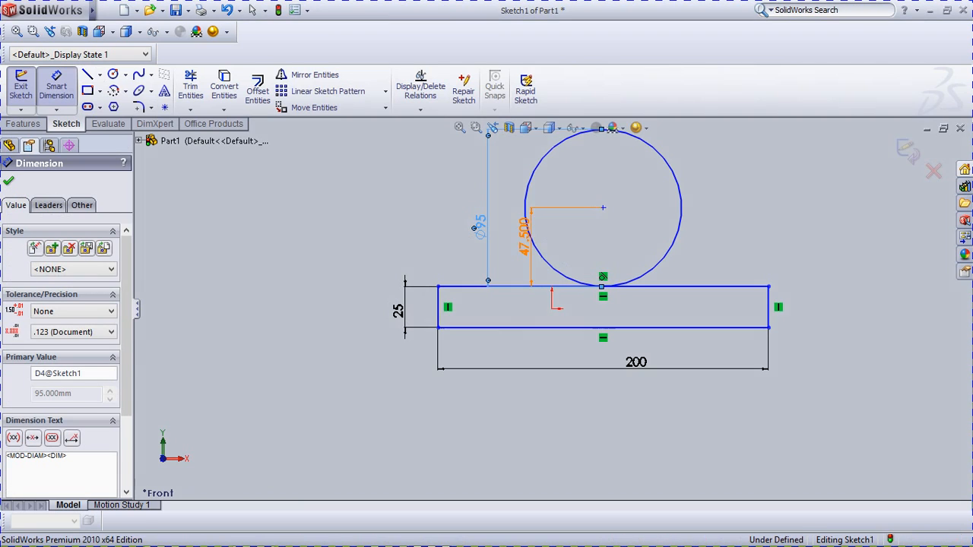
# Step: Set the circle centre's distance from the rectangle's upper edge to 37.5 mm
pyautogui.doubleClick(525, 232)
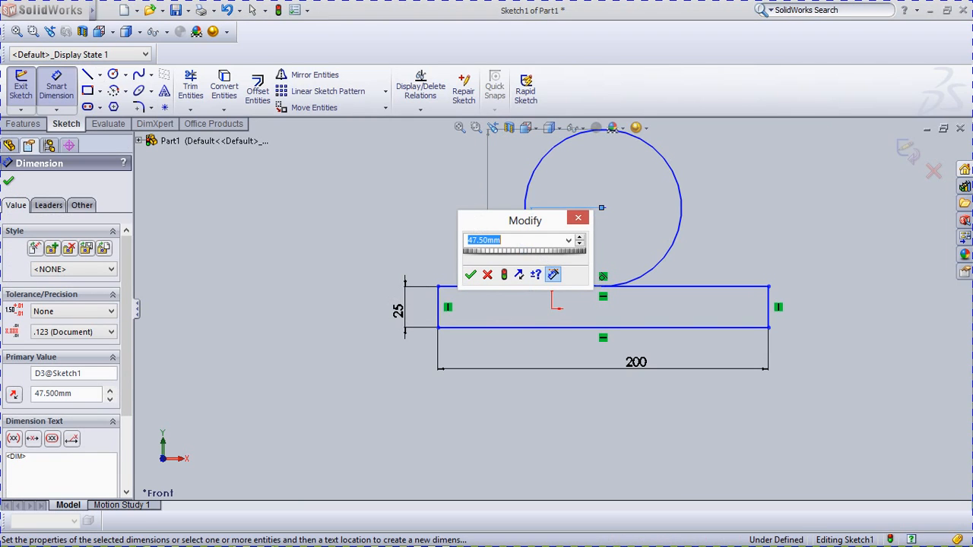
pyautogui.write('37.5')
pyautogui.press('Return')
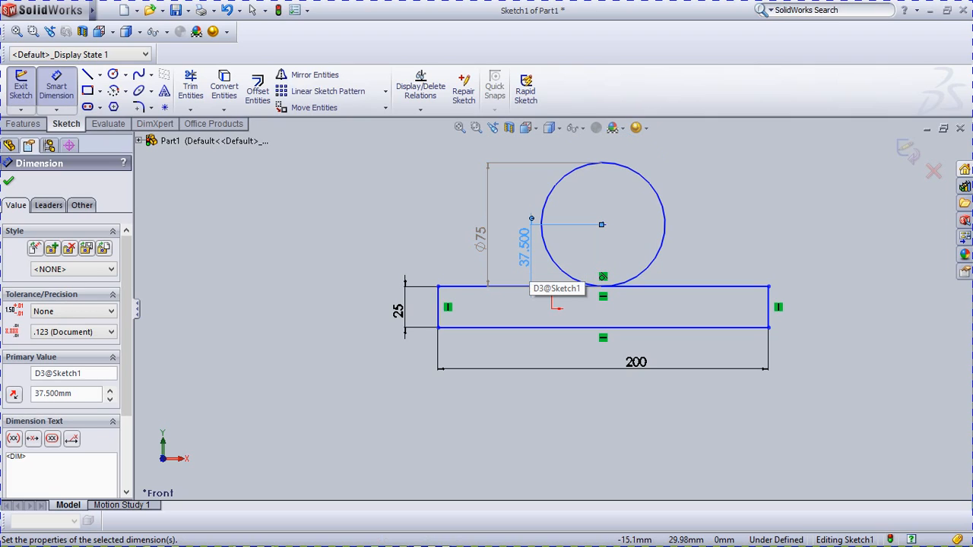
# Step: Set the circle centre's height above the rectangle's upper edge to 43.5 mm
pyautogui.doubleClick(532, 275)
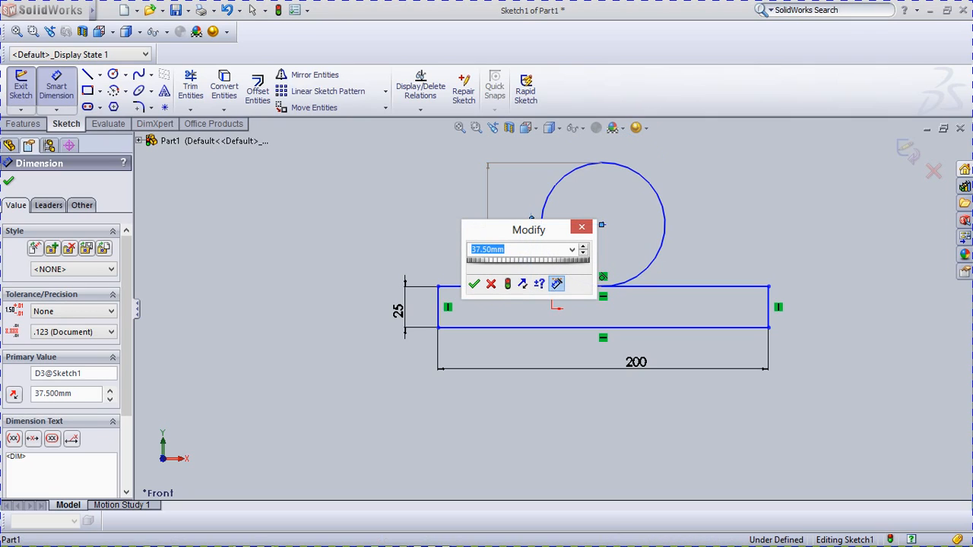
pyautogui.write('43.5')
pyautogui.press('Return')
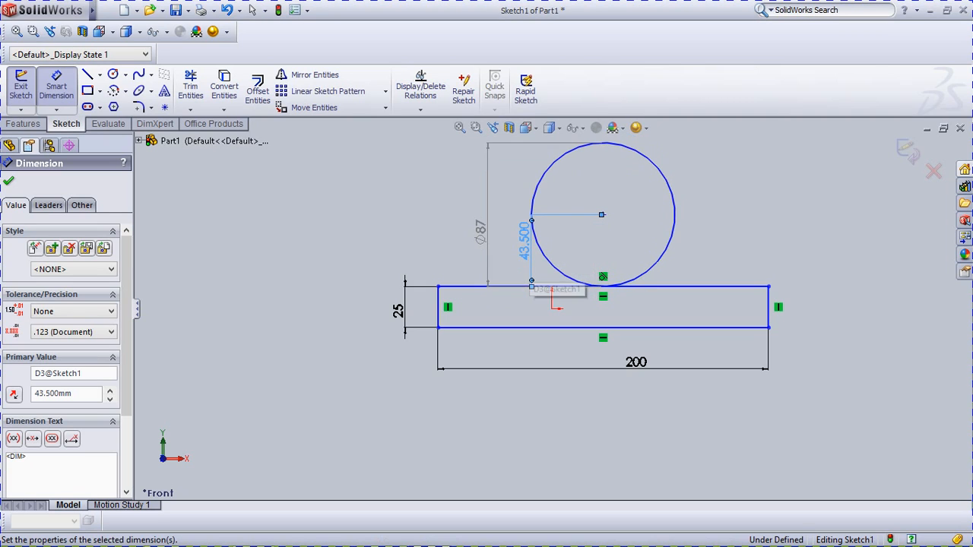
# Step: Set the circle centre's height above the rectangle's upper edge to 42.5 mm
pyautogui.doubleClick(526, 244)
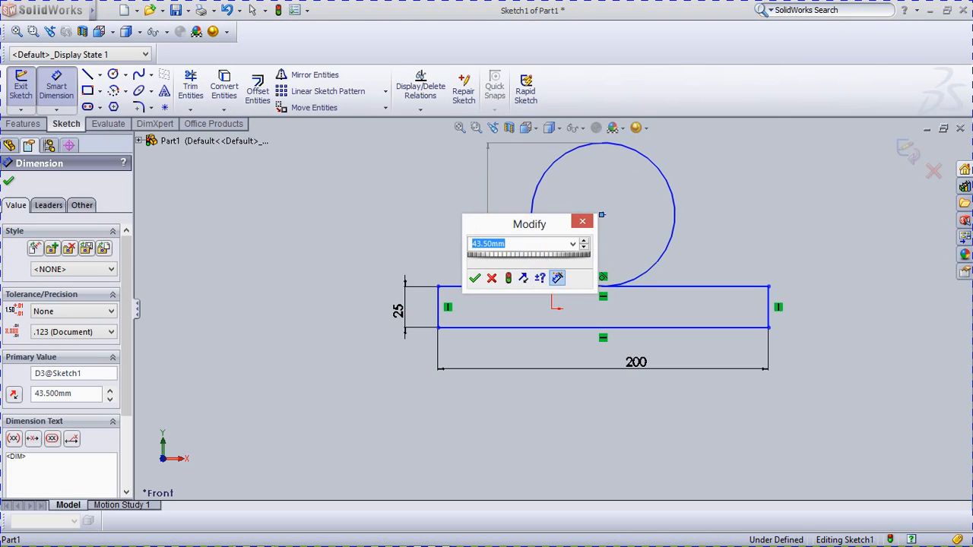
pyautogui.write('42.5')
pyautogui.press('Return')
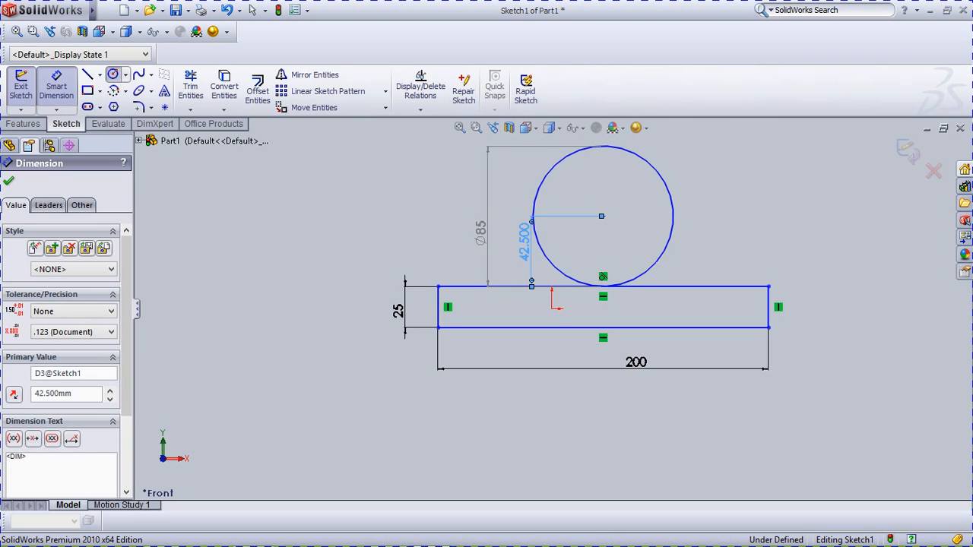
# Step: Sketch a circle about 50 mm in diameter inside the existing circle, sharing its centre
pyautogui.click(113, 74)
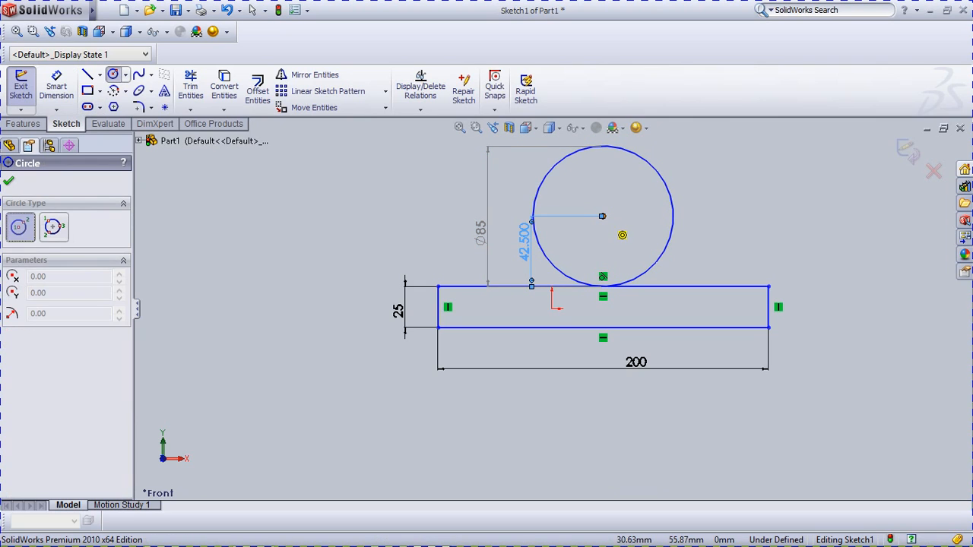
pyautogui.click(602, 216)
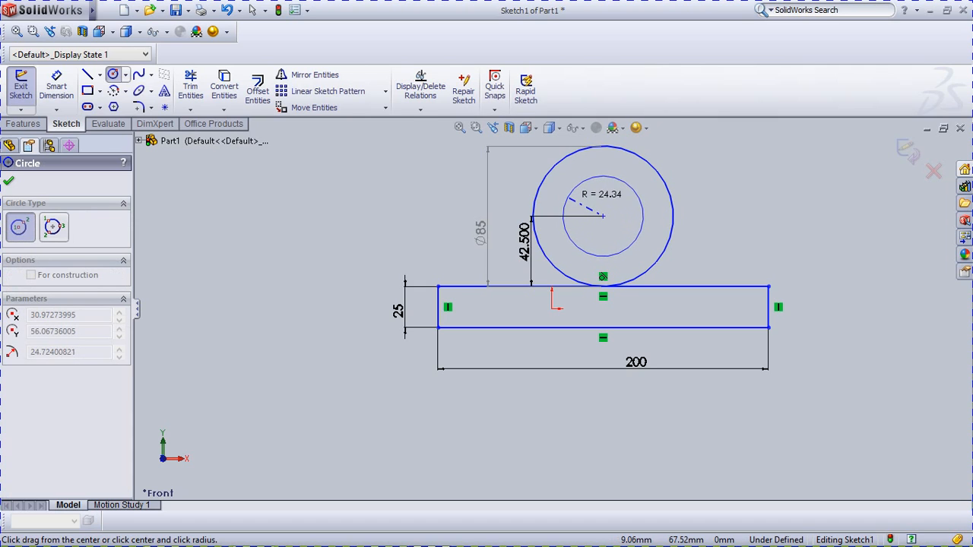
pyautogui.click(567, 196)
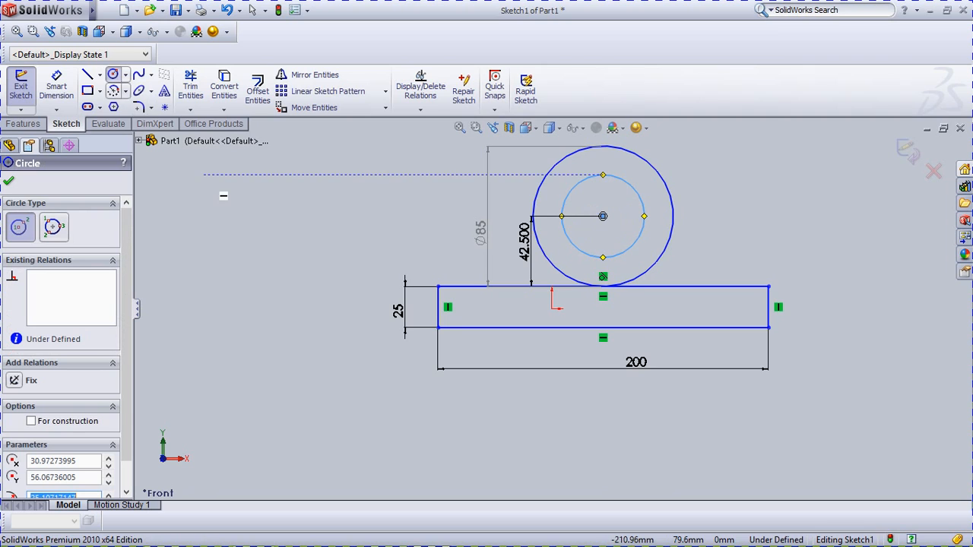
# Step: Dimension the inner circle's diameter and set it to 60 mm
pyautogui.click(56, 85)
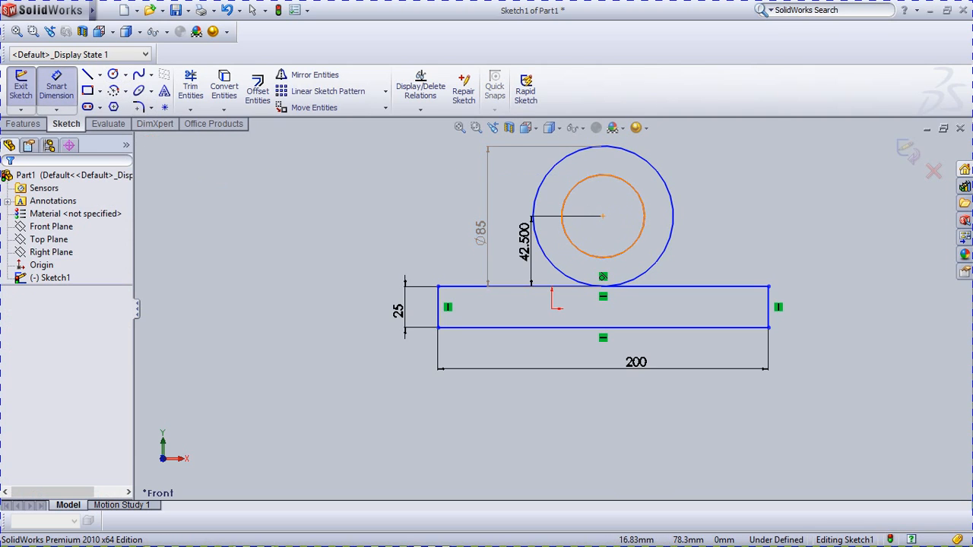
pyautogui.click(568, 194)
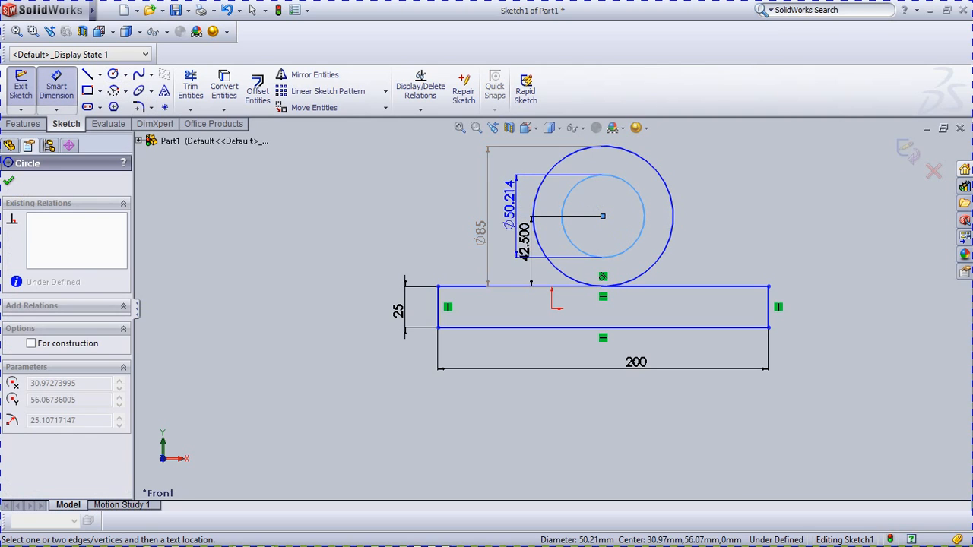
pyautogui.click(514, 201)
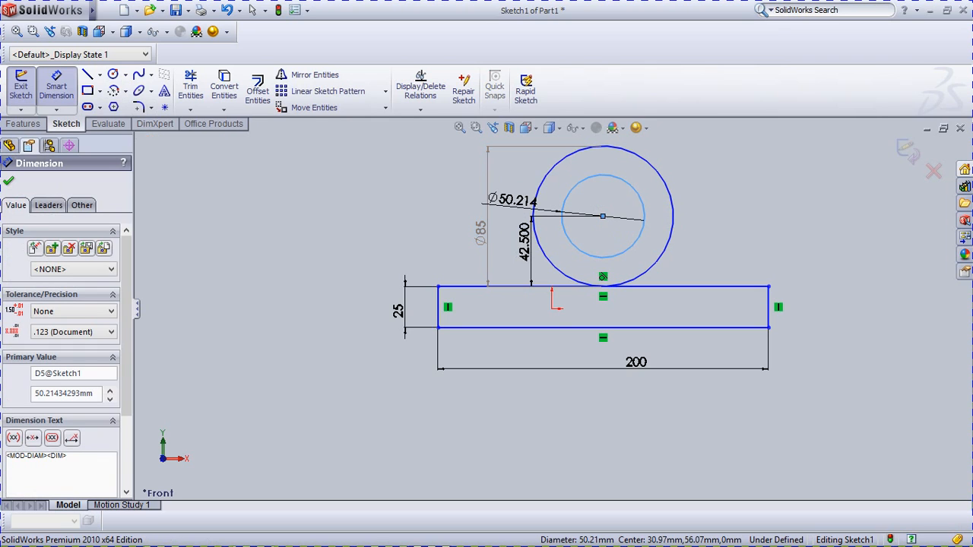
pyautogui.write('60')
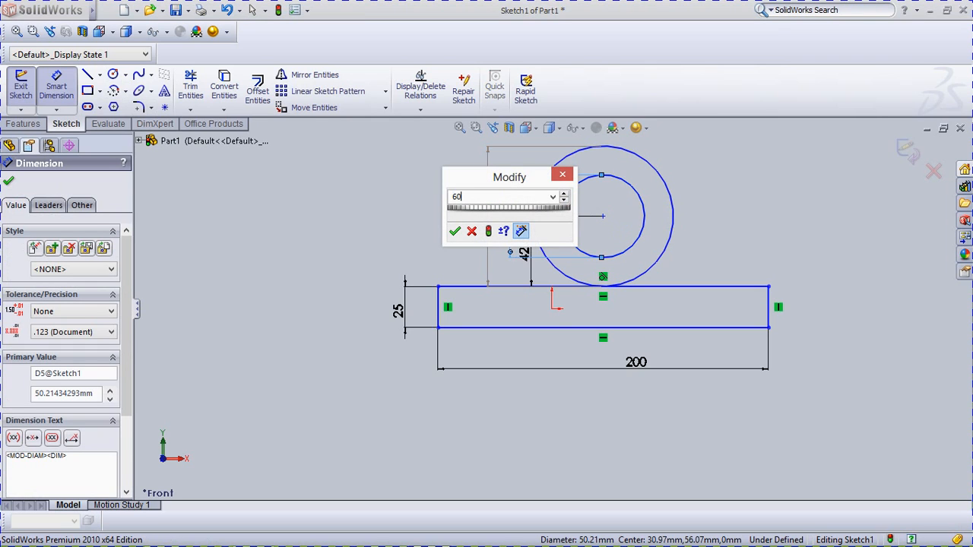
pyautogui.press('Return')
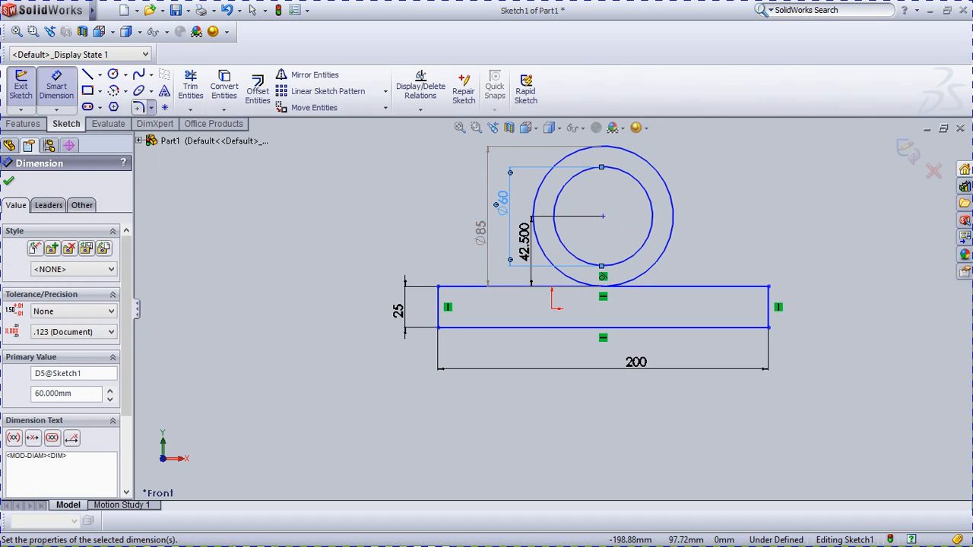
# Step: Try to add a 10 mm sketch fillet between the rectangle's upper edge and the outer circle
pyautogui.click(152, 108)
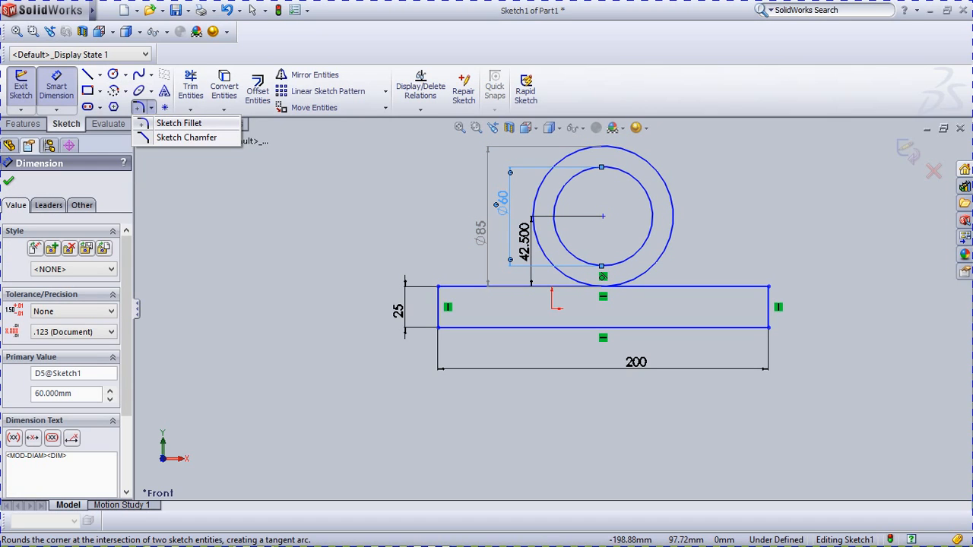
pyautogui.click(179, 123)
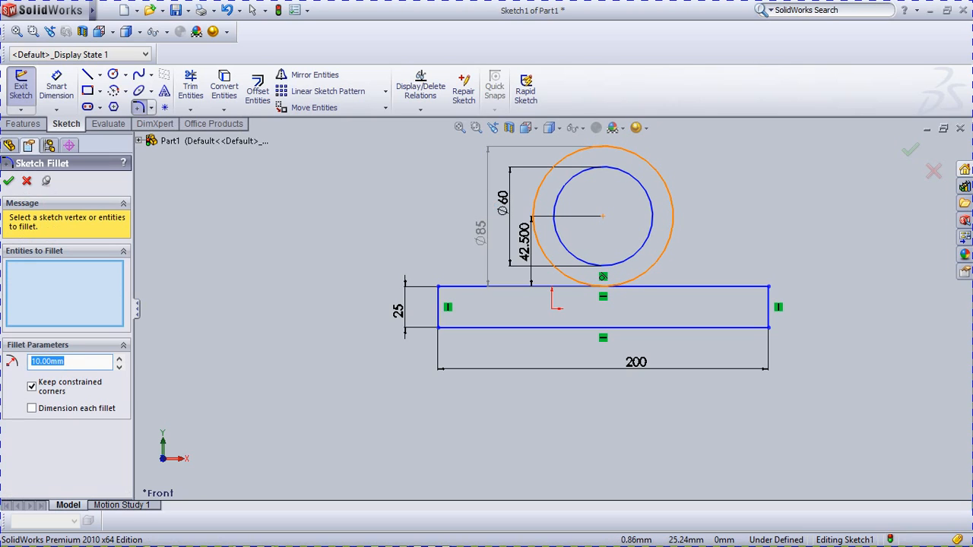
pyautogui.click(555, 268)
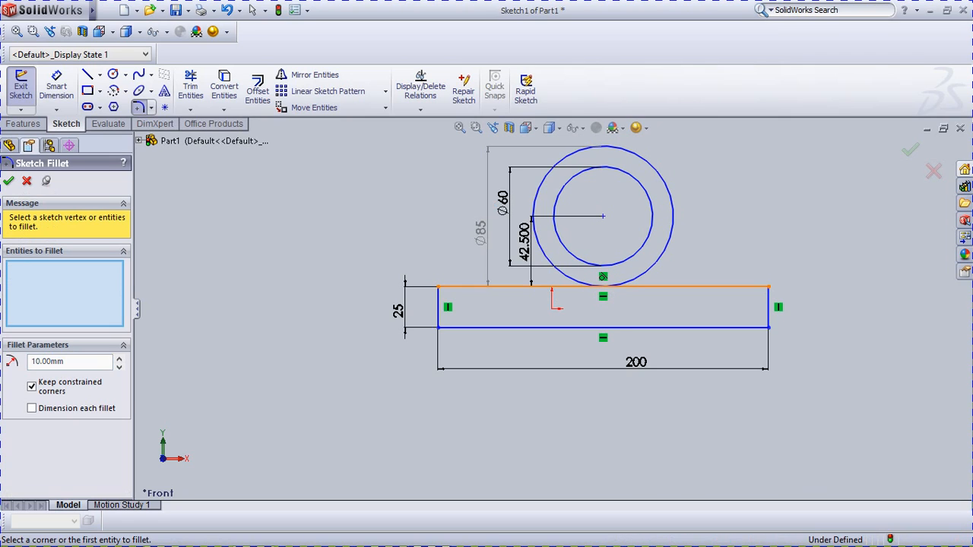
pyautogui.click(578, 287)
pyautogui.click(553, 288)
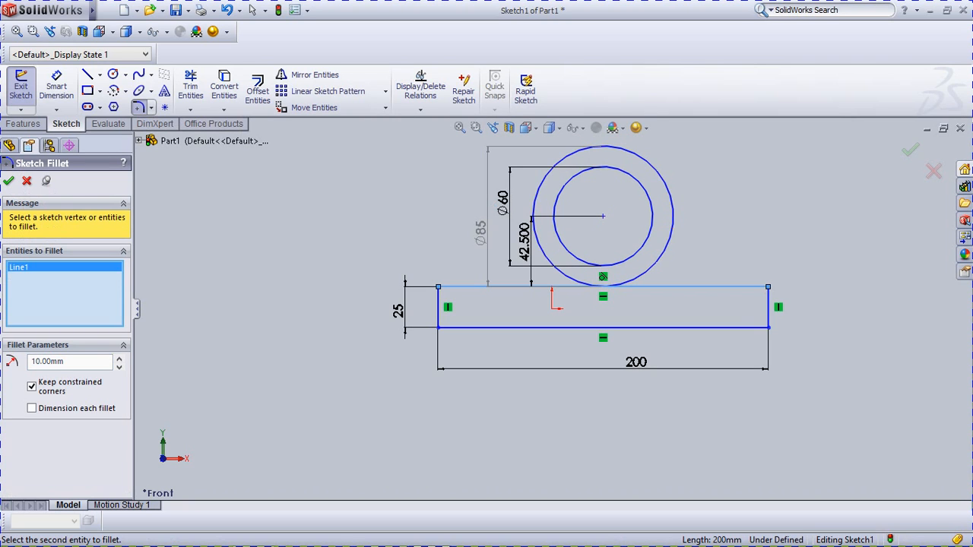
pyautogui.click(566, 277)
pyautogui.click(26, 180)
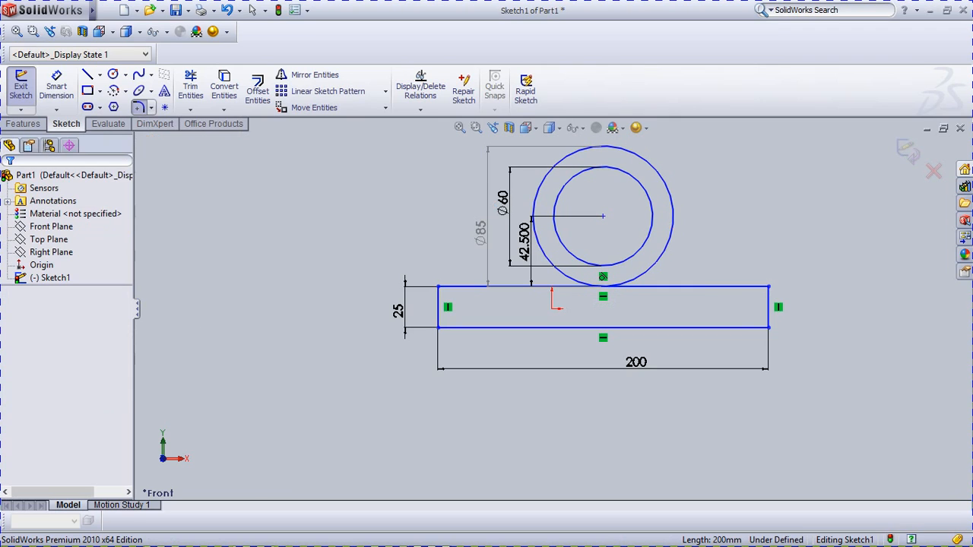
pyautogui.click(126, 90)
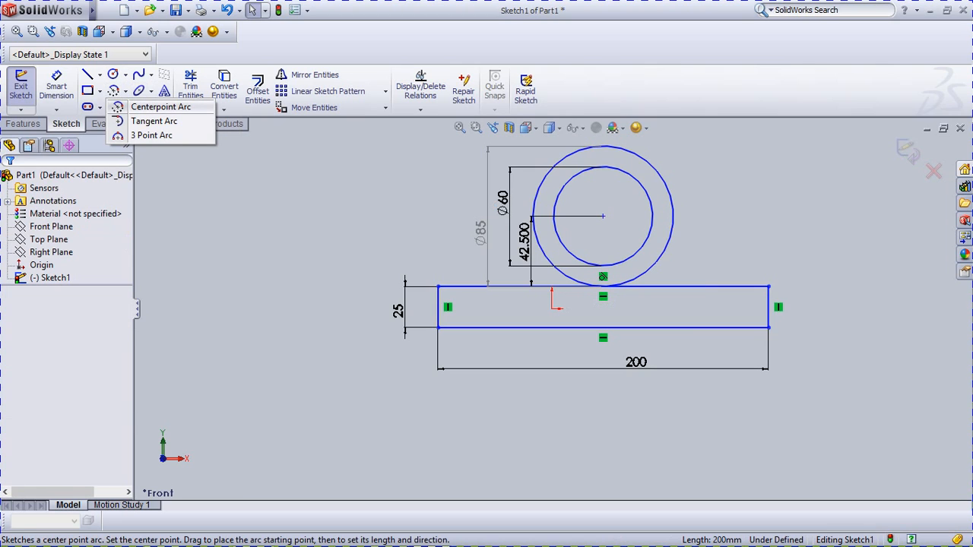
pyautogui.click(152, 135)
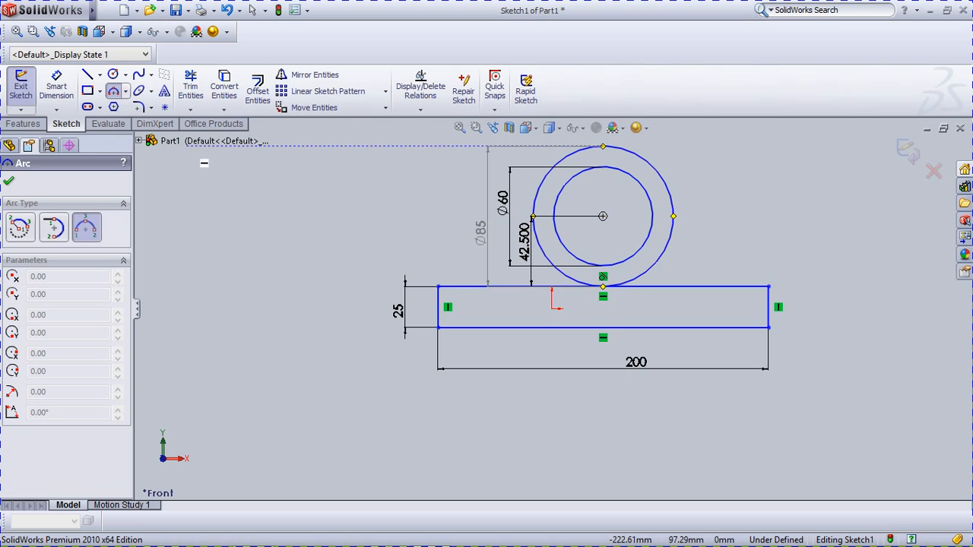
pyautogui.click(125, 92)
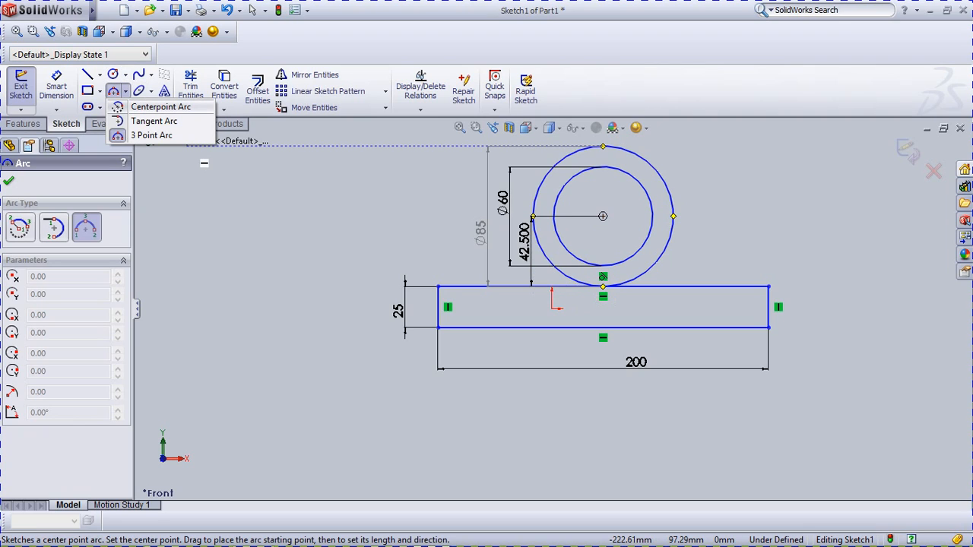
pyautogui.click(159, 107)
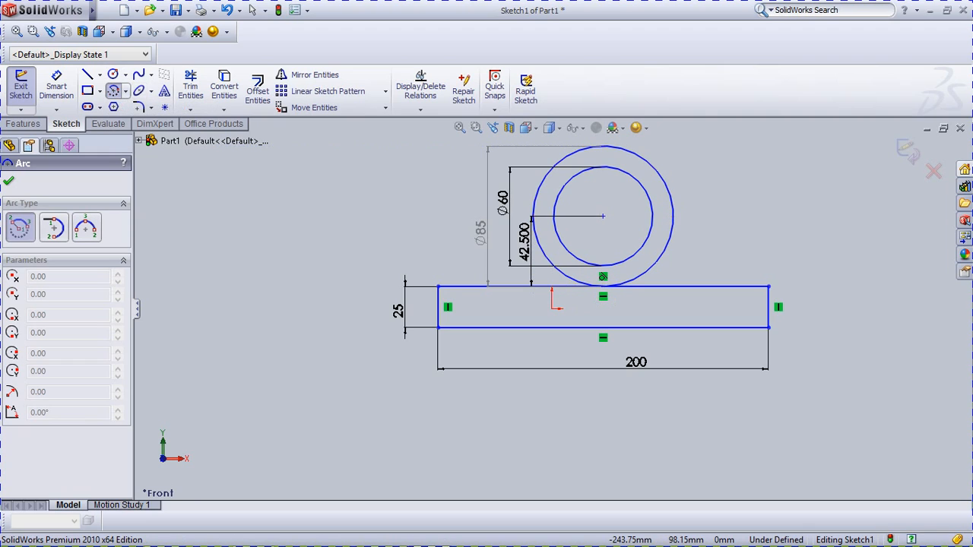
pyautogui.click(125, 91)
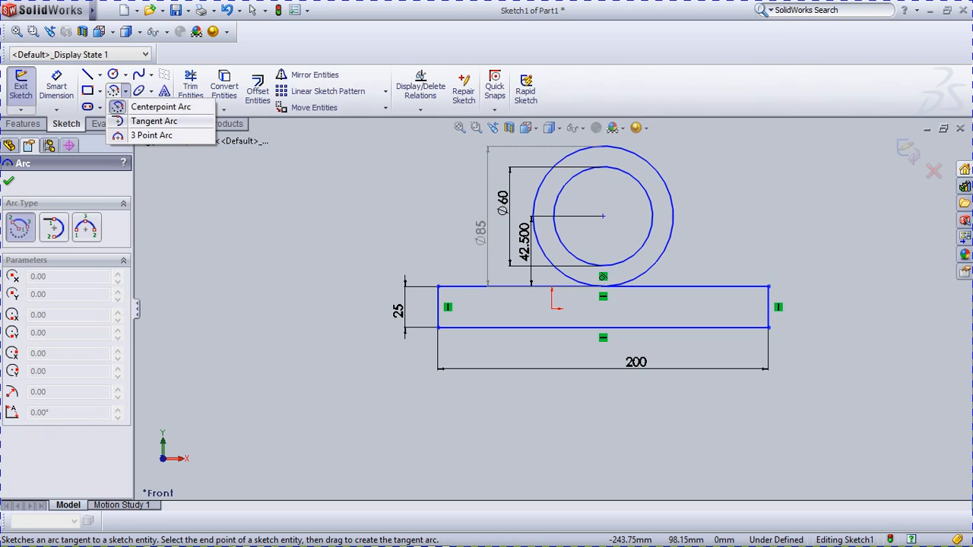
pyautogui.click(151, 136)
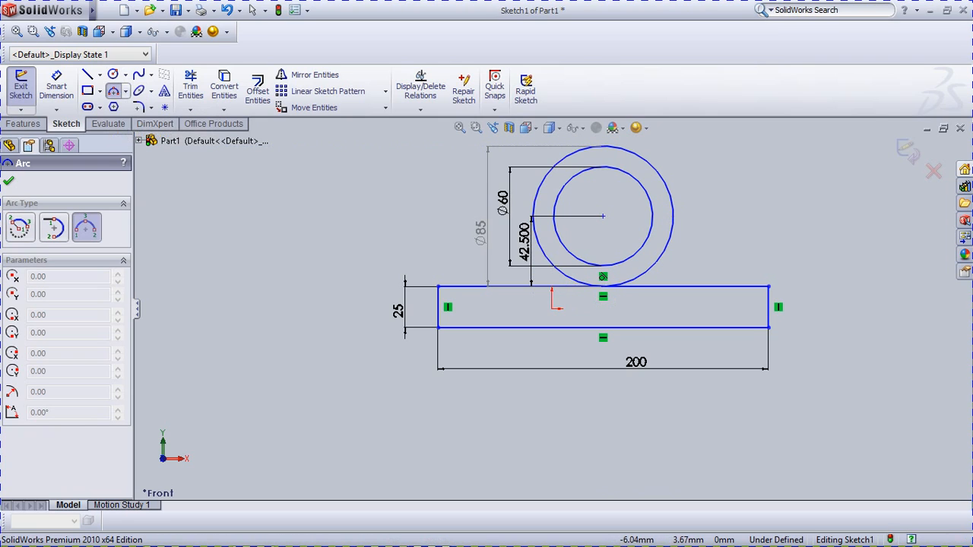
pyautogui.click(531, 286)
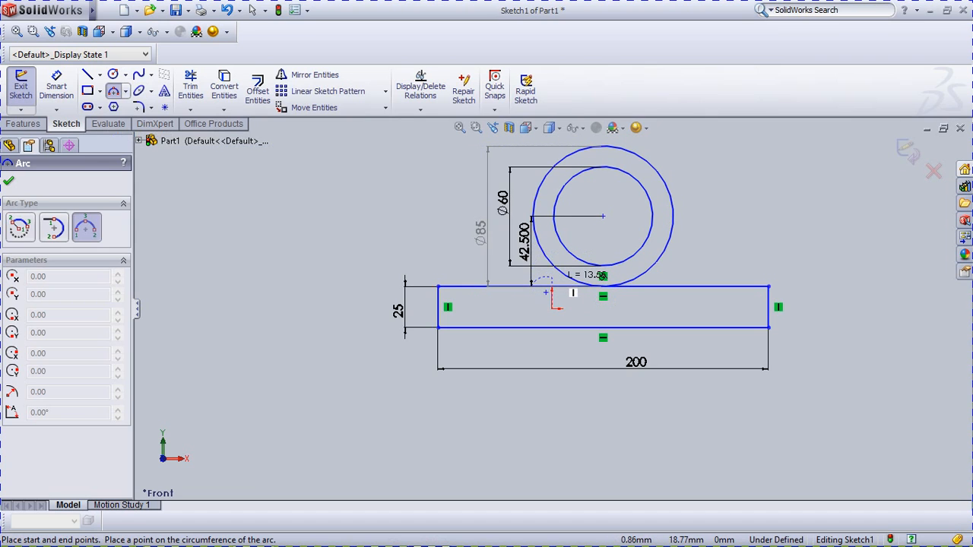
pyautogui.click(555, 277)
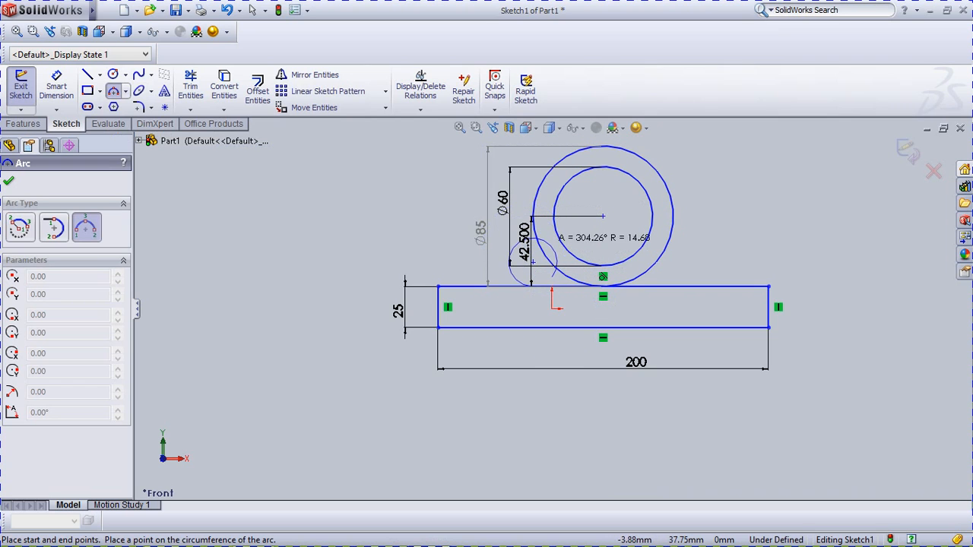
pyautogui.press('Escape')
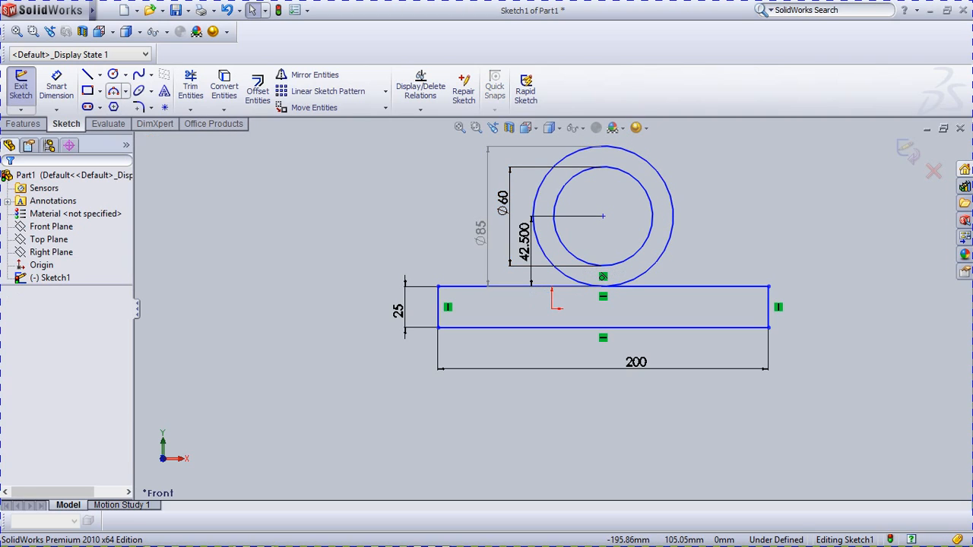
pyautogui.click(114, 90)
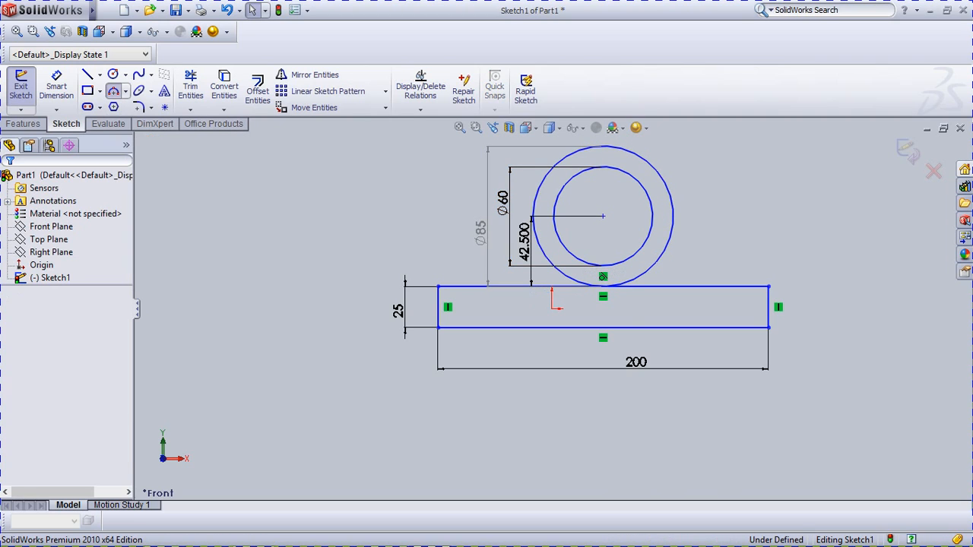
pyautogui.click(566, 276)
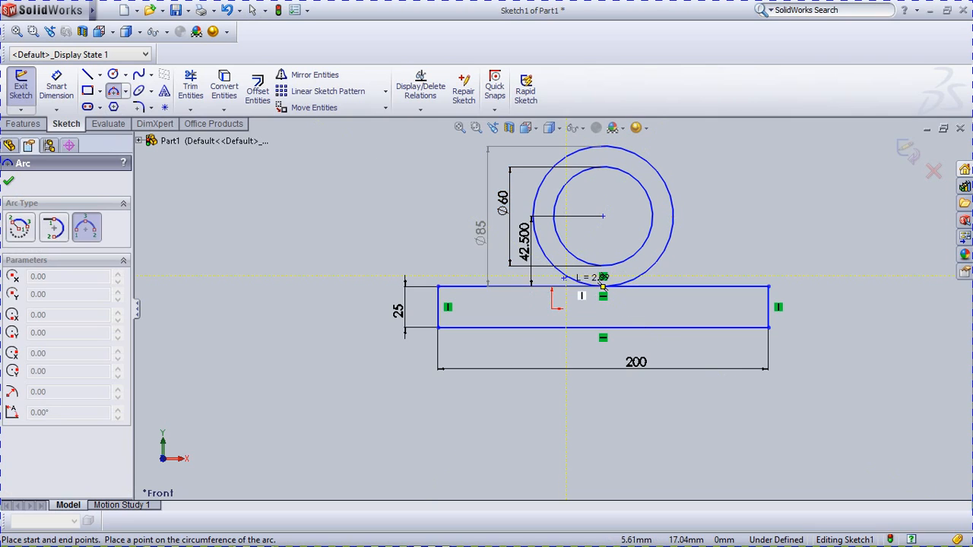
pyautogui.click(534, 287)
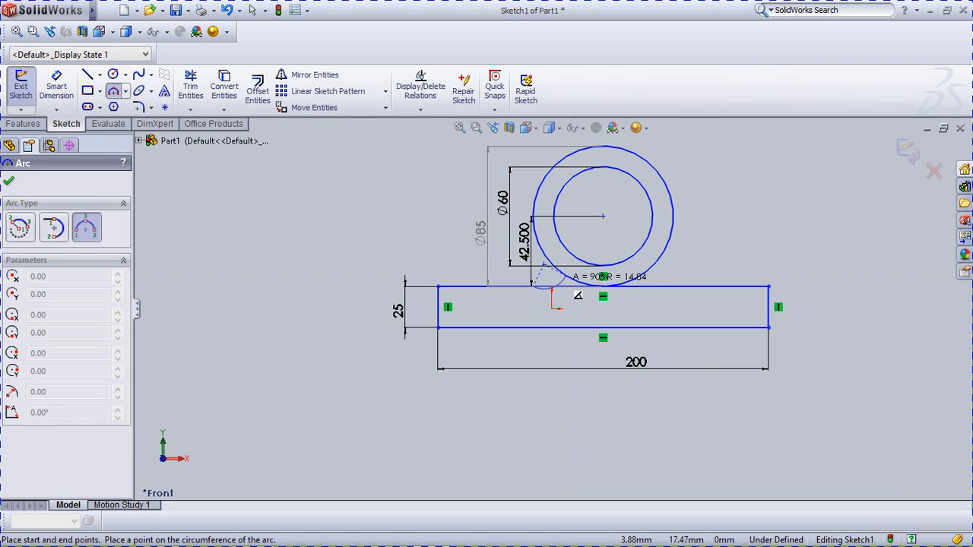
pyautogui.press('Escape')
# Step: Sketch a vertical line about 19 mm long rising from the rectangle's upper edge, tangent to the outer circle's left side
pyautogui.moveTo(85, 11)
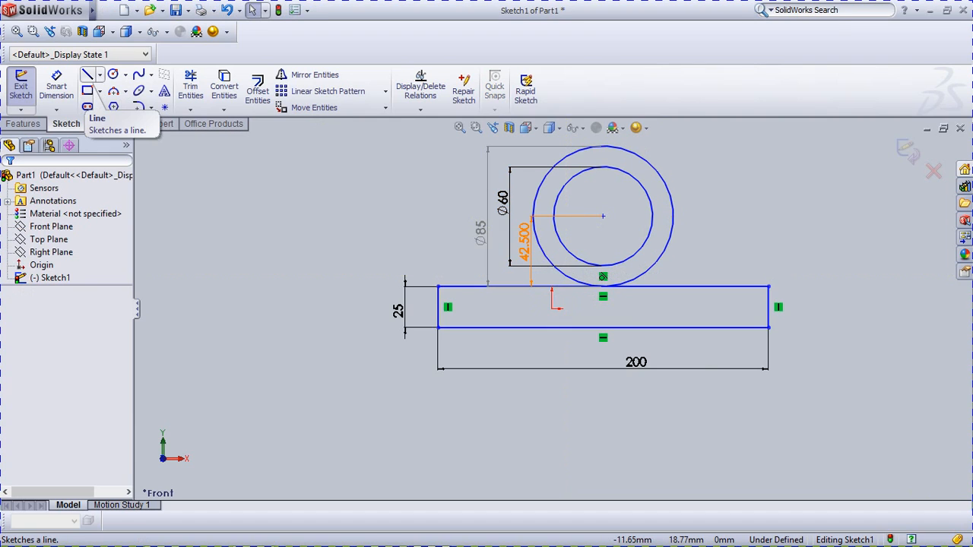
pyautogui.click(88, 74)
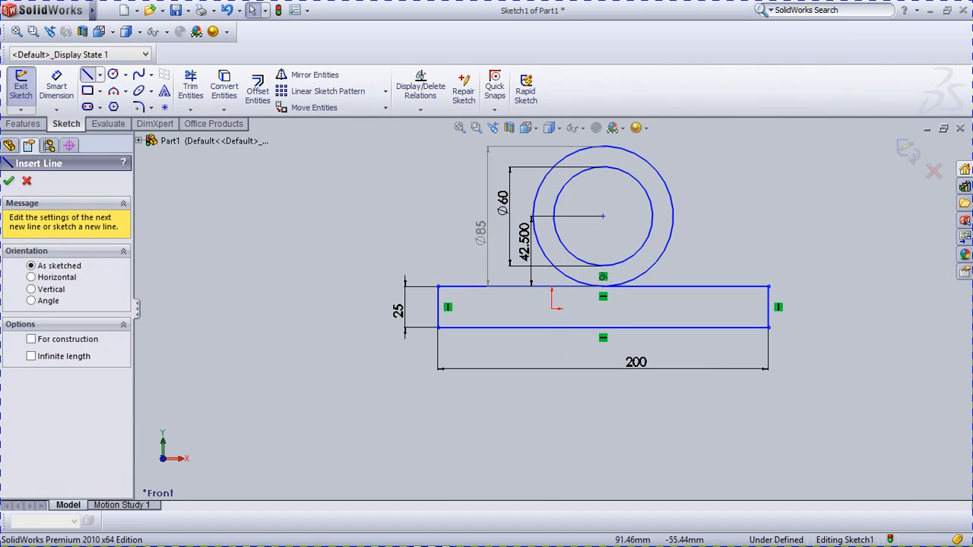
pyautogui.click(603, 287)
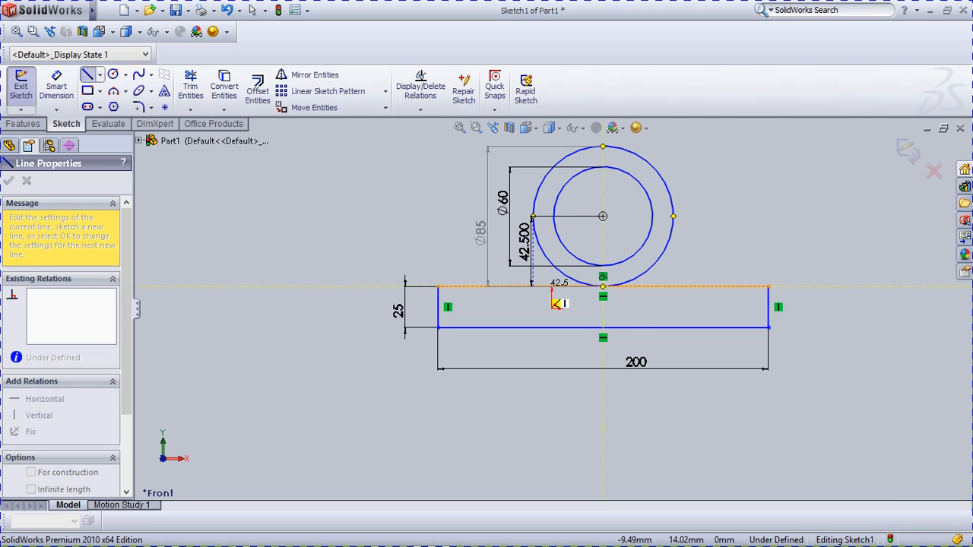
pyautogui.click(532, 287)
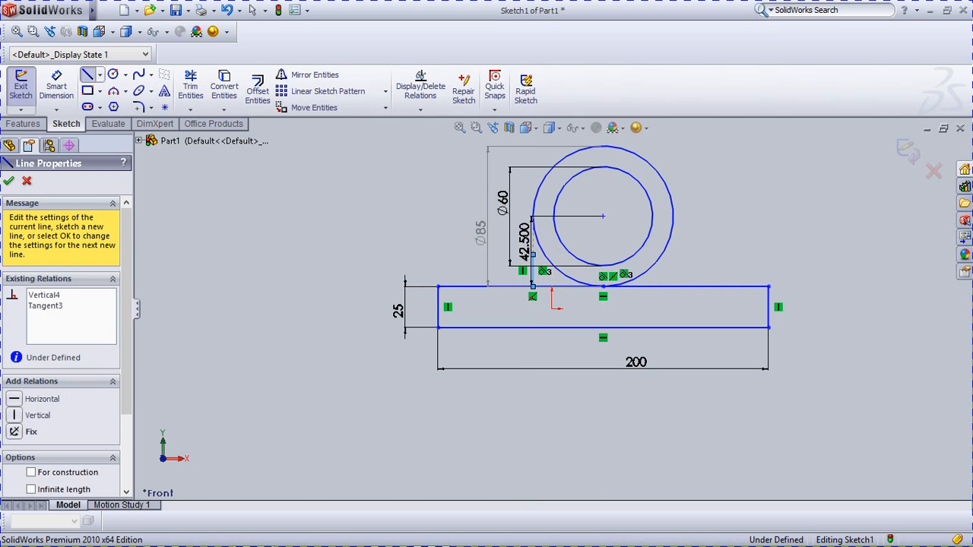
pyautogui.press('Escape')
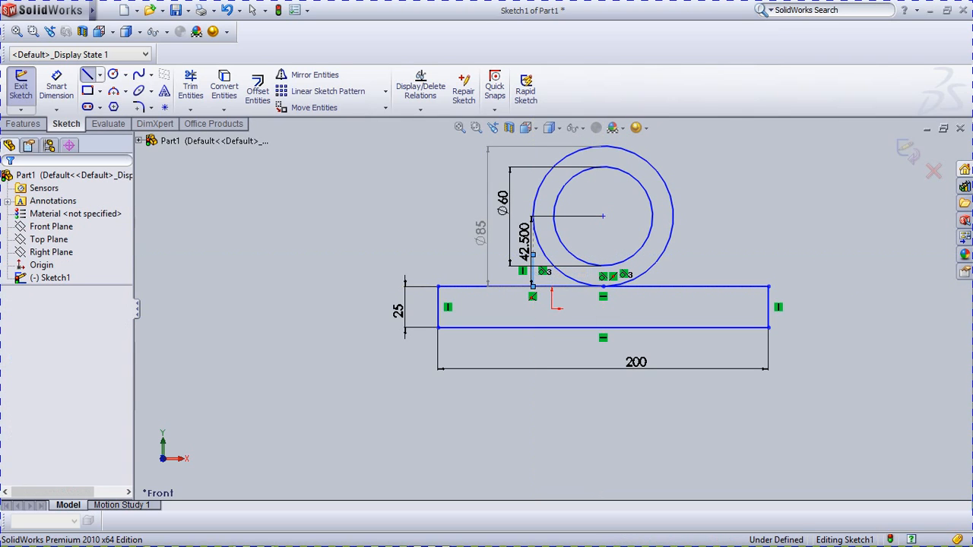
# Step: Dimension the length of the vertical line beside the outer circle and set it to 25 mm
pyautogui.click(56, 88)
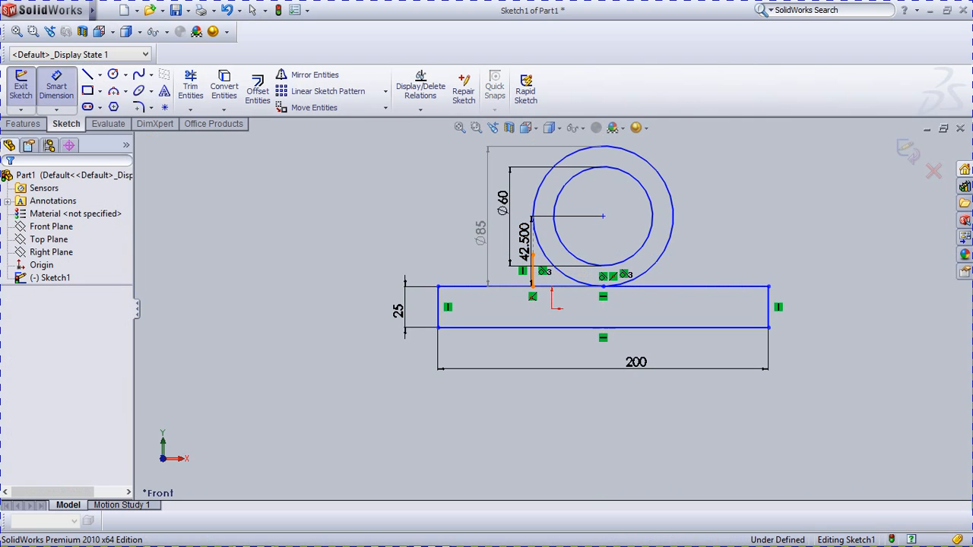
pyautogui.click(533, 268)
pyautogui.click(471, 274)
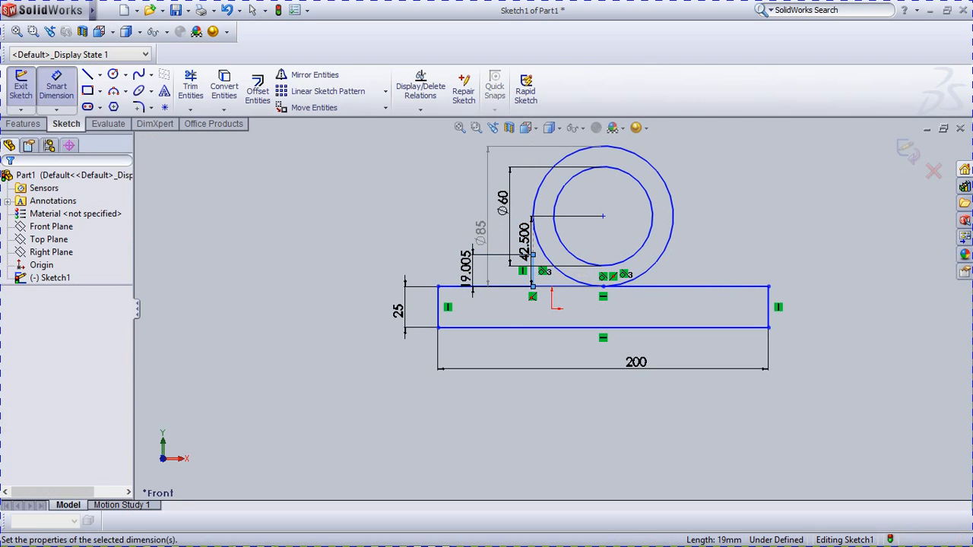
pyautogui.write('2')
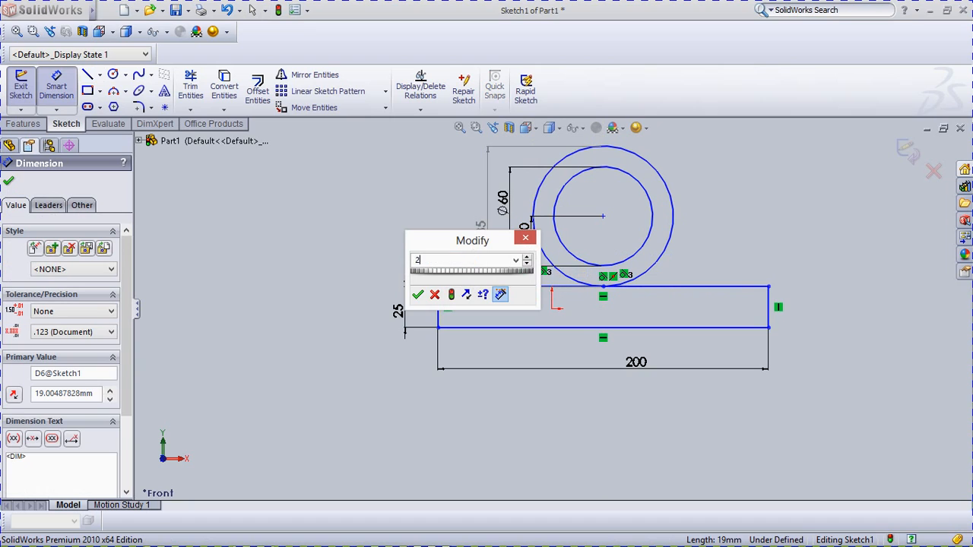
pyautogui.write('5')
pyautogui.press('Return')
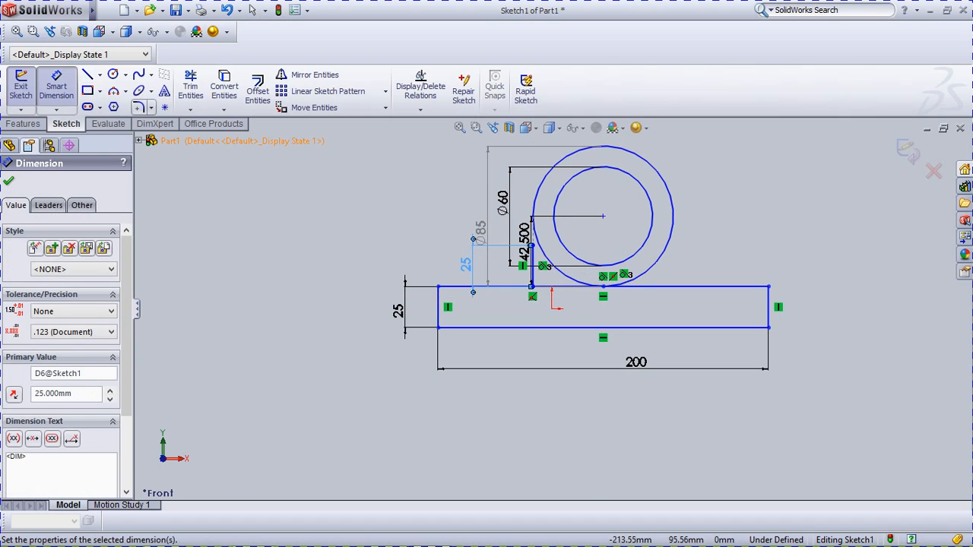
# Step: Sketch a horizontal line about 25 mm long from the vertical line's lower end leftward along the rectangle's upper edge
pyautogui.click(87, 75)
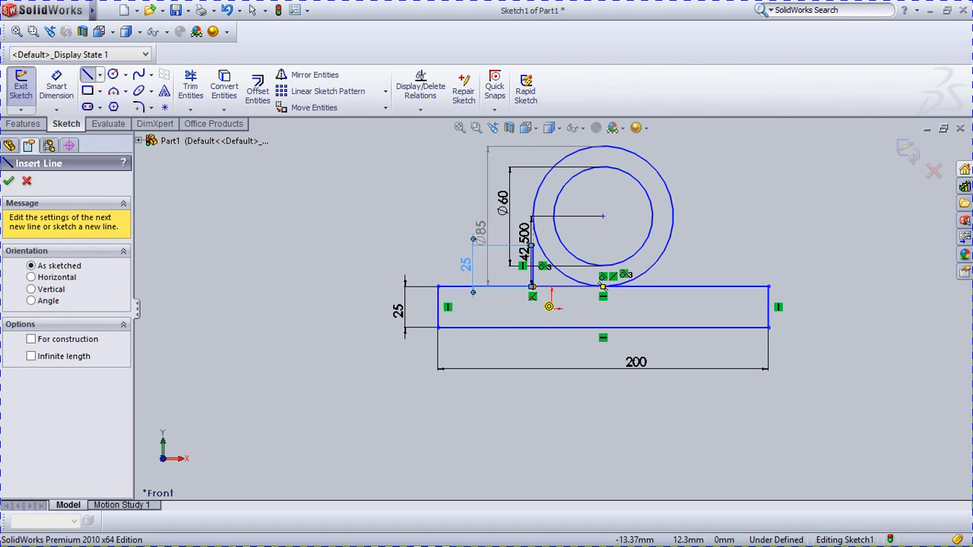
pyautogui.click(533, 285)
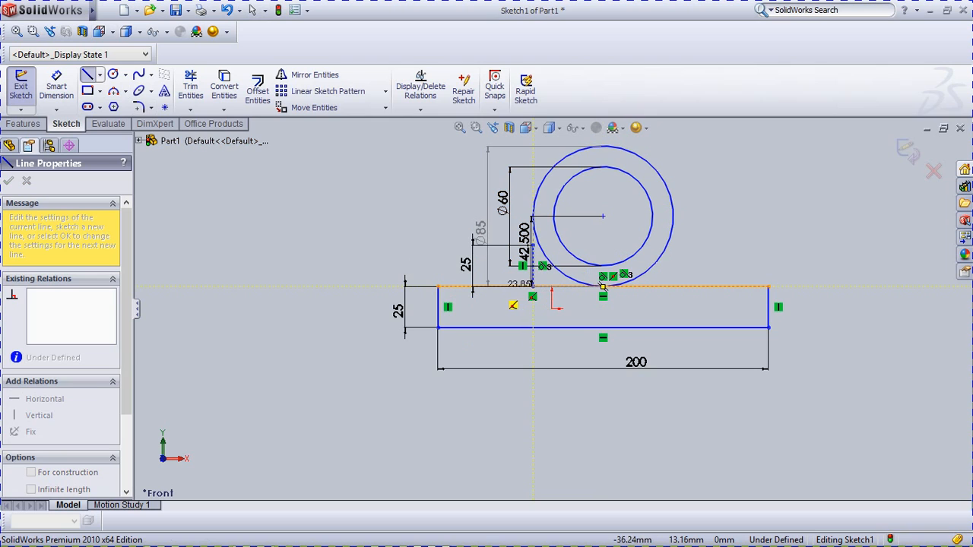
pyautogui.click(493, 286)
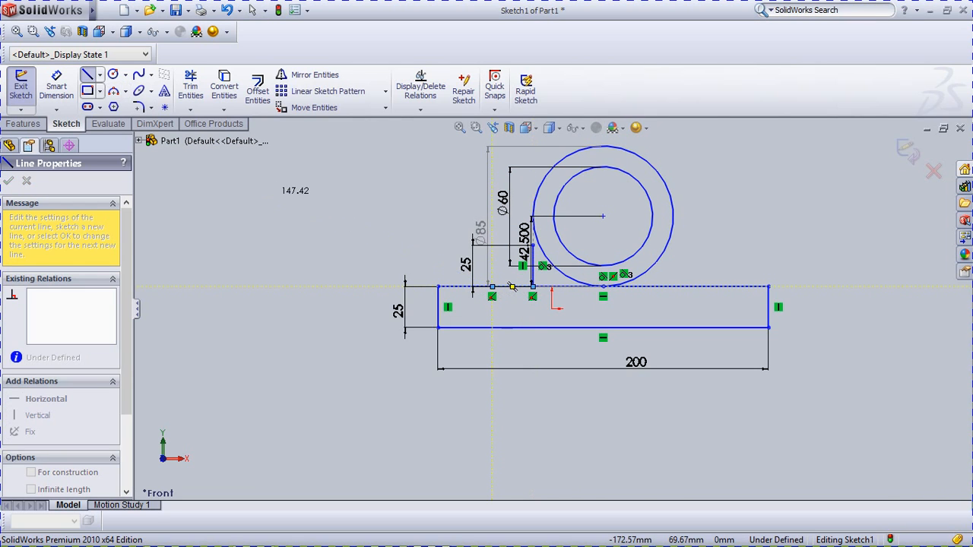
# Step: Dimension the distance between the short horizontal line's endpoints and set it to 25 mm
pyautogui.click(56, 86)
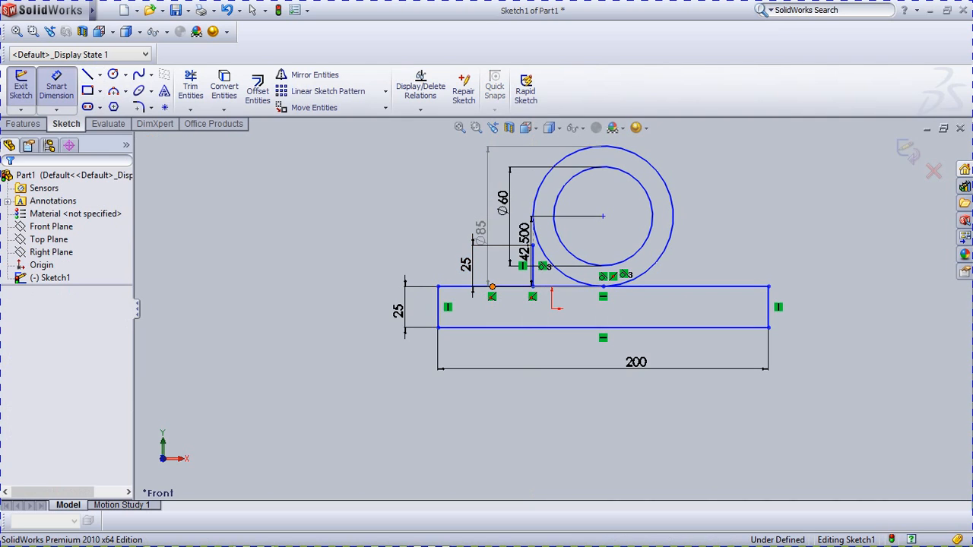
pyautogui.click(493, 286)
pyautogui.click(532, 287)
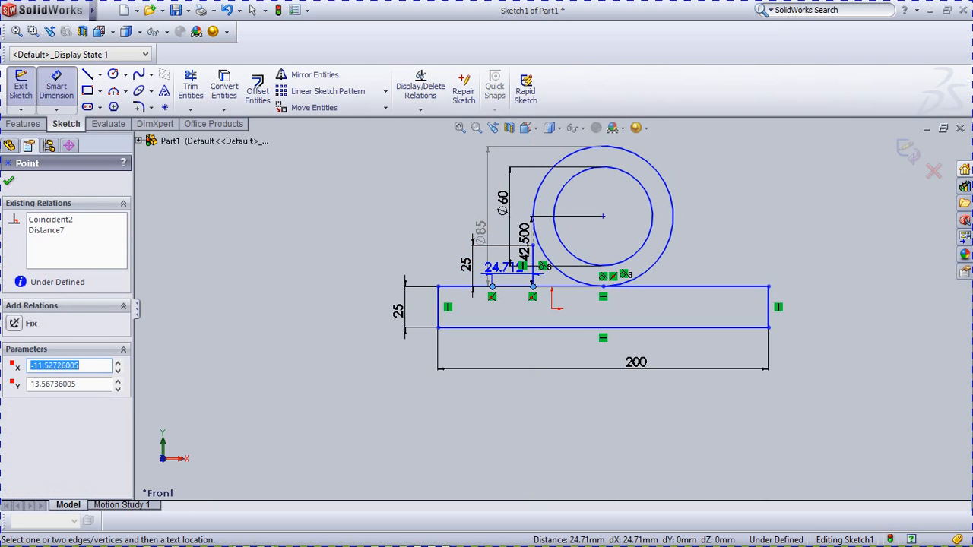
pyautogui.click(503, 267)
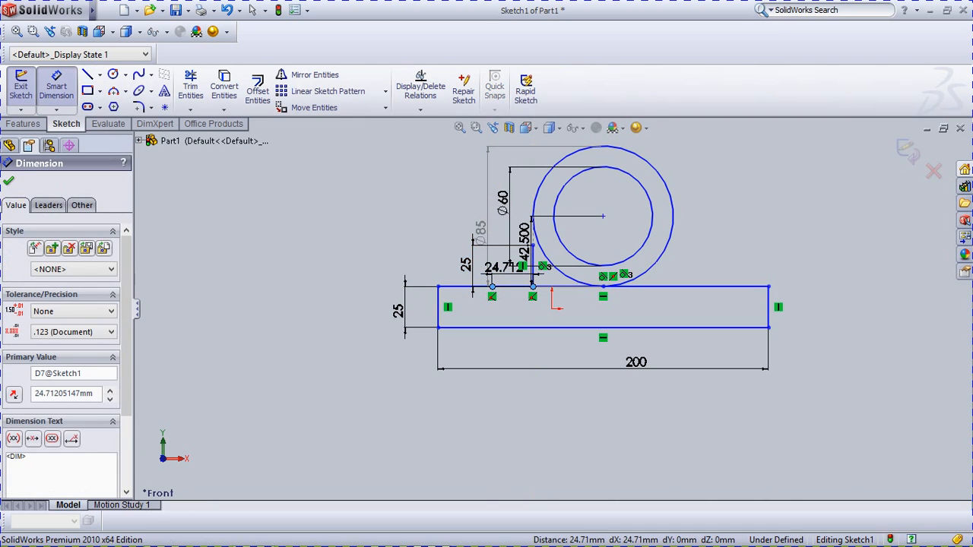
pyautogui.write('25')
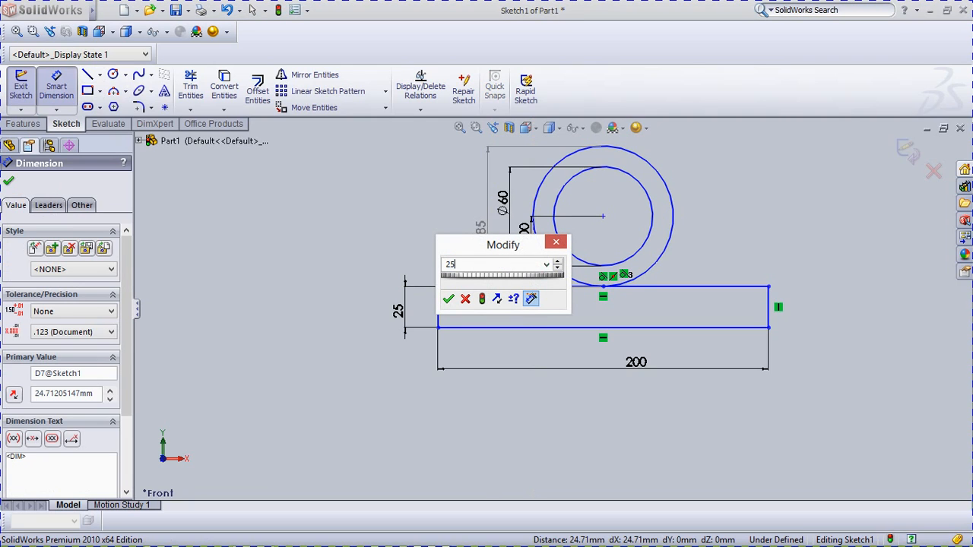
pyautogui.press('Return')
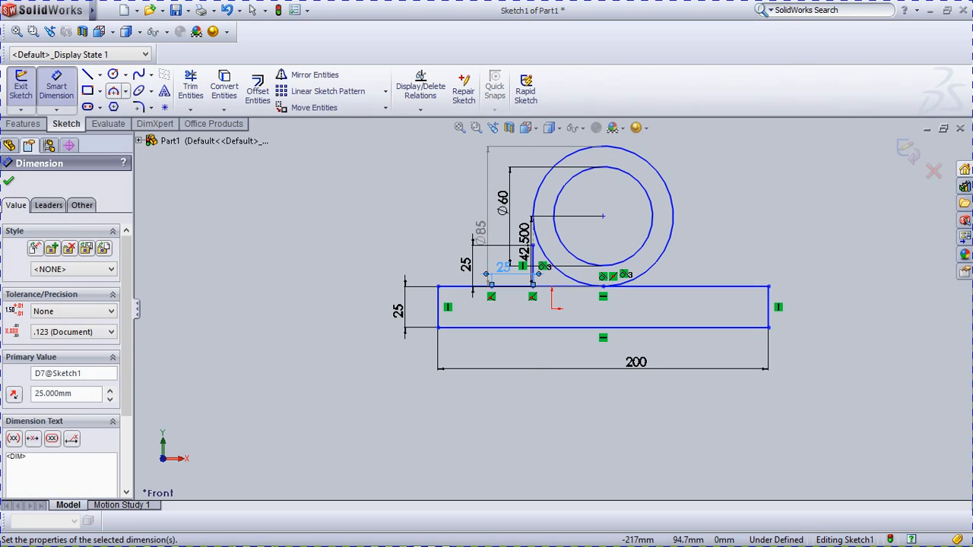
# Step: Sketch a three-point arc from the short horizontal line's left end to the outer circle's leftmost point, bulging toward the rectangle's upper edge
pyautogui.click(113, 90)
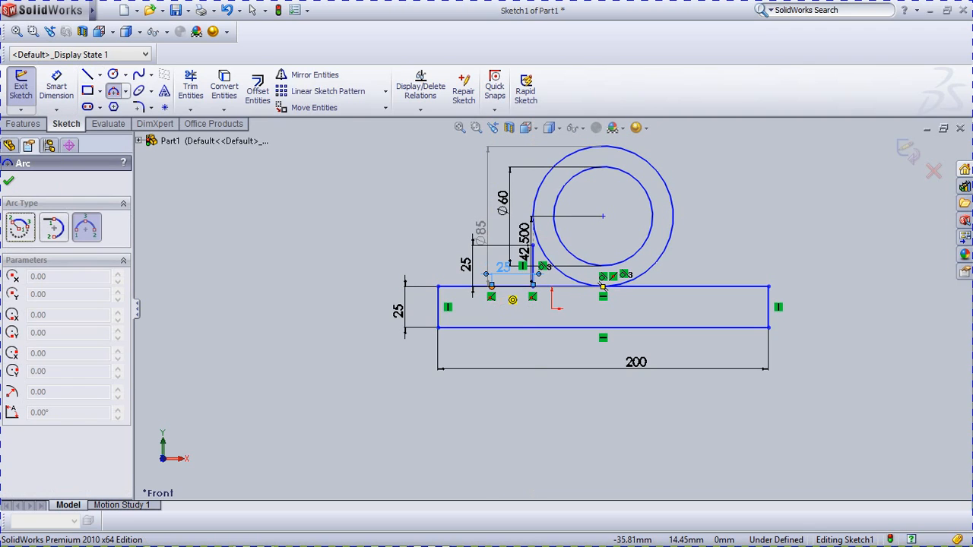
pyautogui.press('Escape')
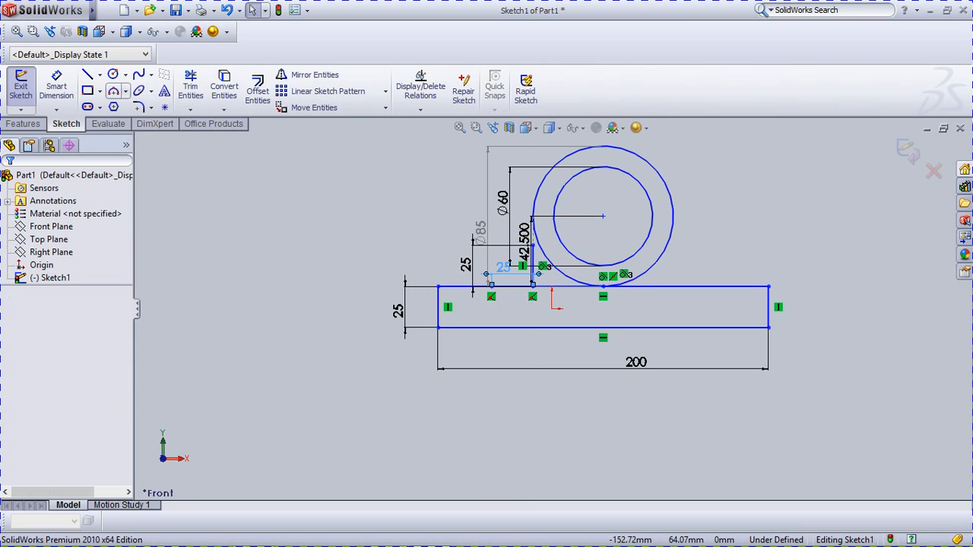
pyautogui.click(113, 91)
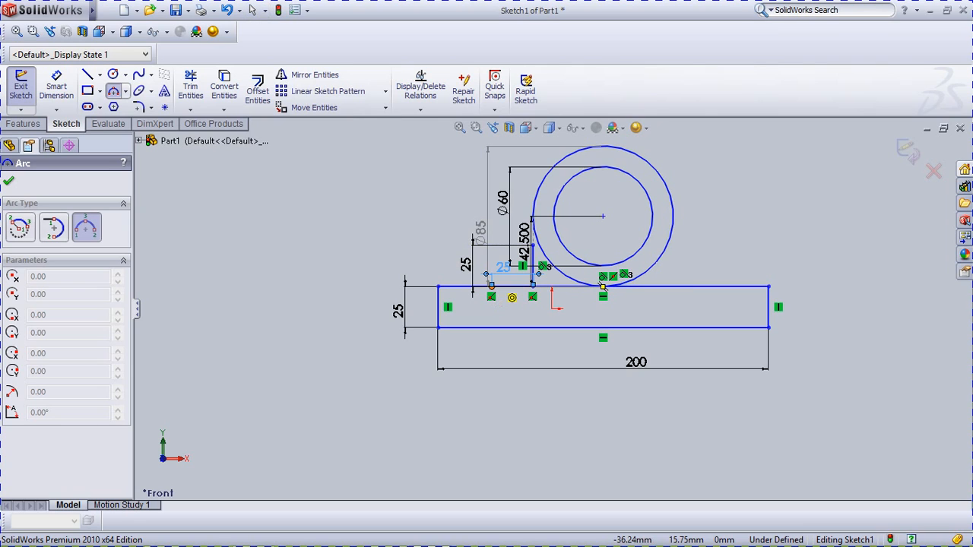
pyautogui.click(489, 277)
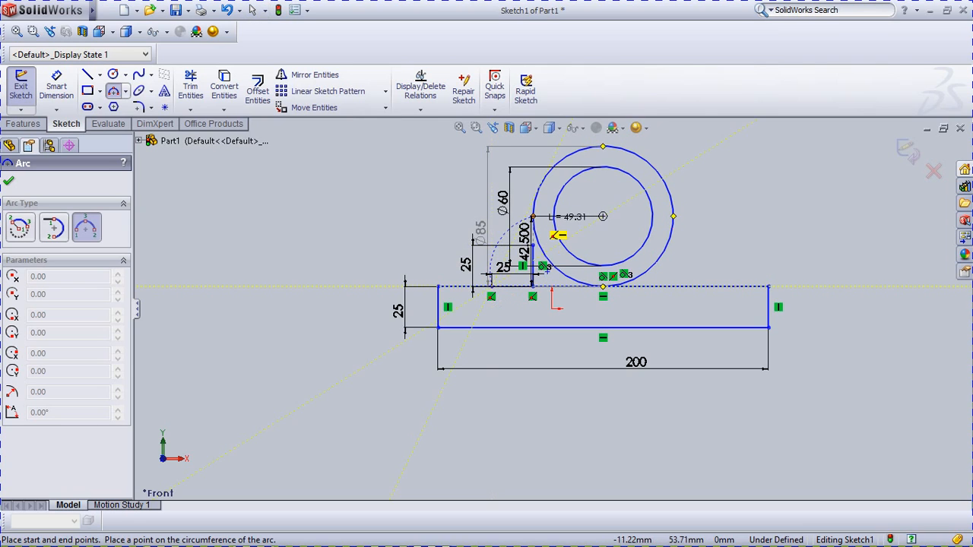
pyautogui.click(552, 260)
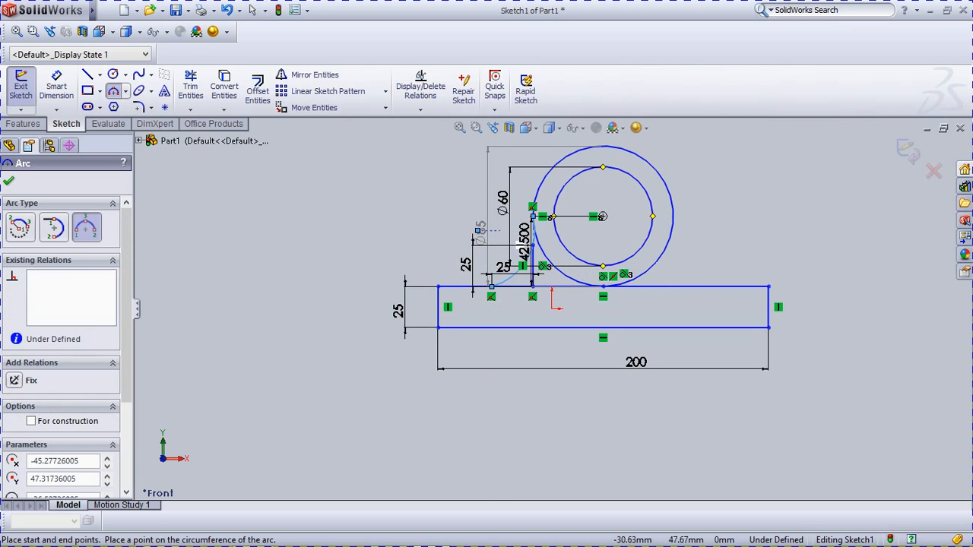
pyautogui.scroll(1, 552, 307)
pyautogui.scroll(-1, 517, 202)
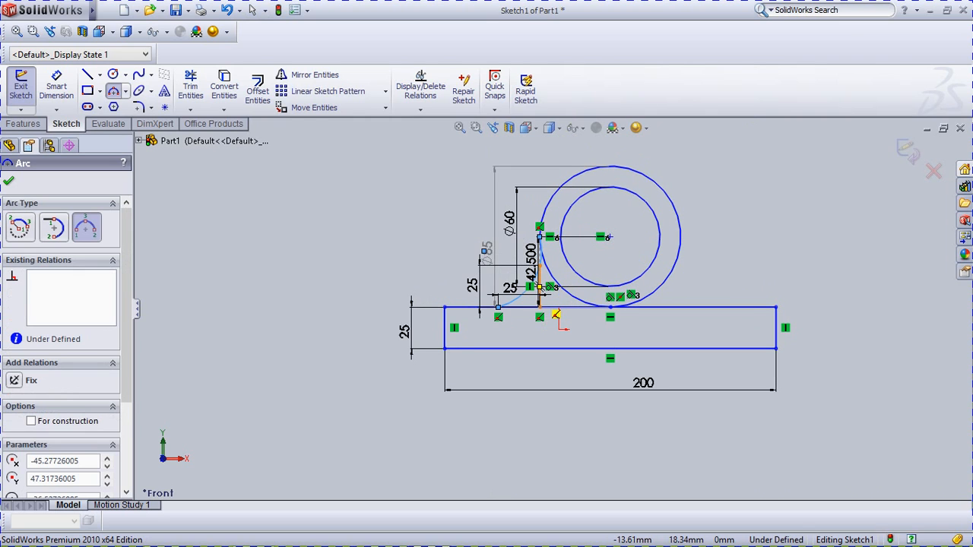
pyautogui.scroll(-5, 555, 314)
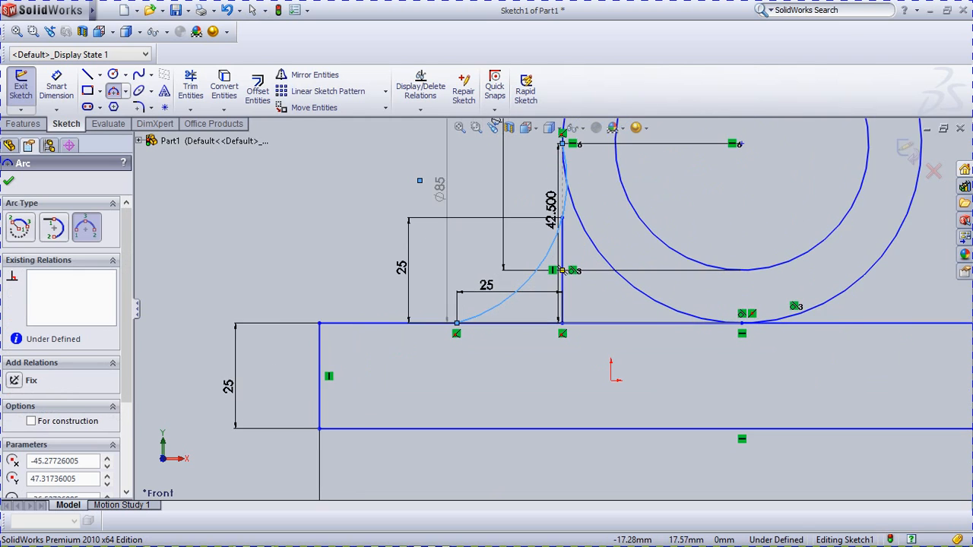
pyautogui.scroll(-2, 562, 270)
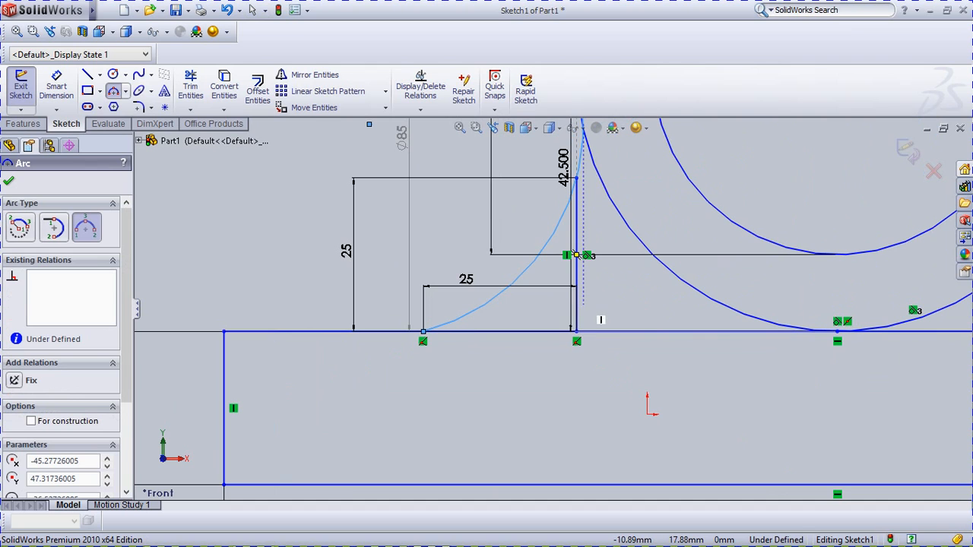
pyautogui.press('Escape')
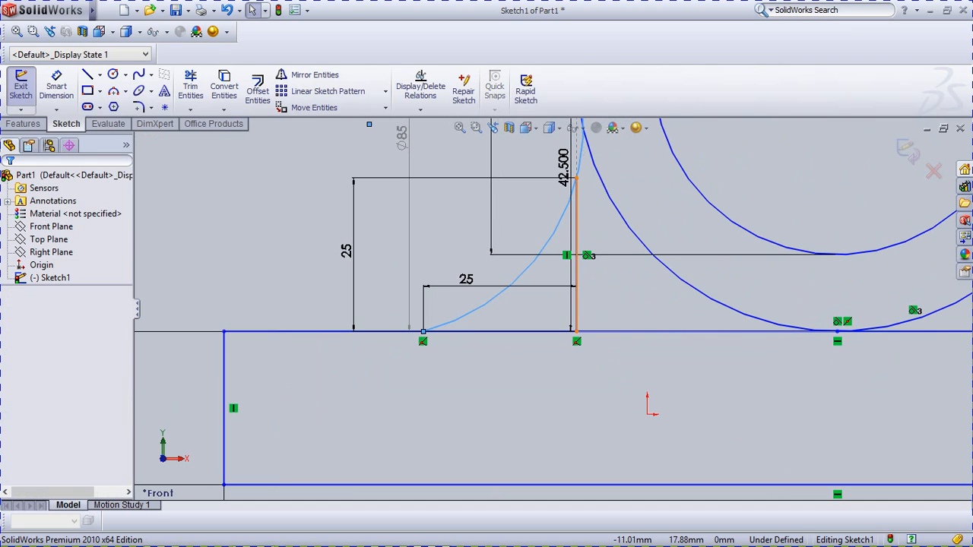
# Step: Delete the 25 mm vertical line beside the arc together with its associated dimension
pyautogui.click(577, 228)
pyautogui.rightClick(578, 185)
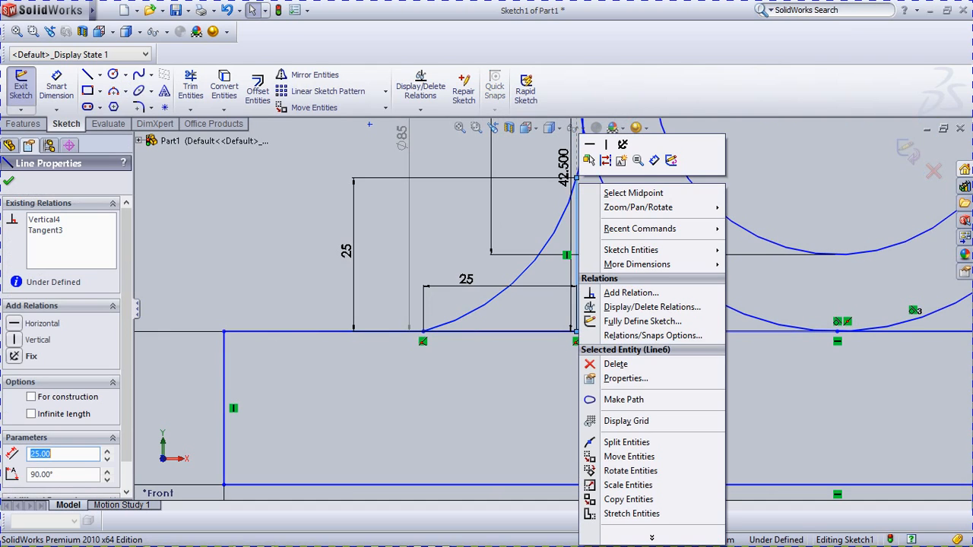
pyautogui.click(616, 364)
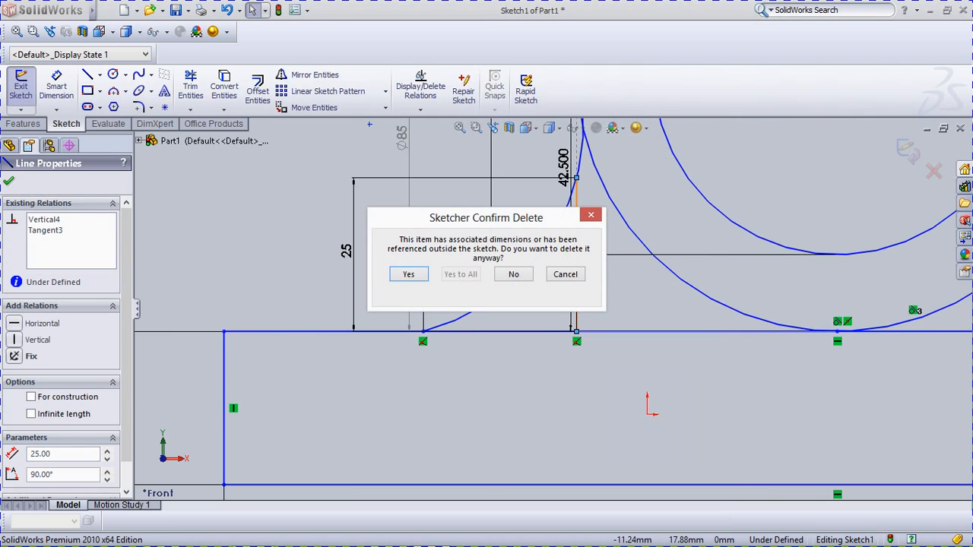
pyautogui.click(409, 274)
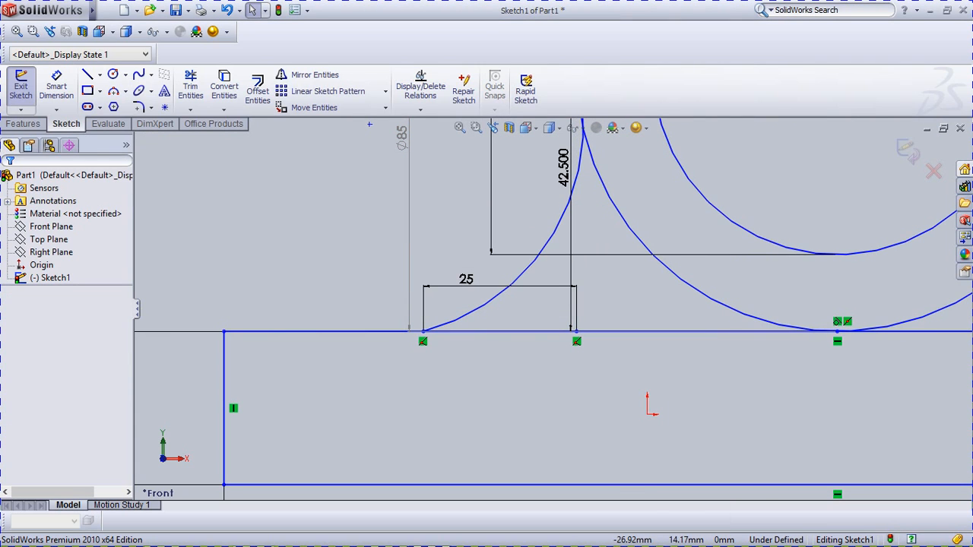
# Step: Delete the 25 mm horizontal dimension above the short line on the rectangle's upper edge
pyautogui.click(482, 331)
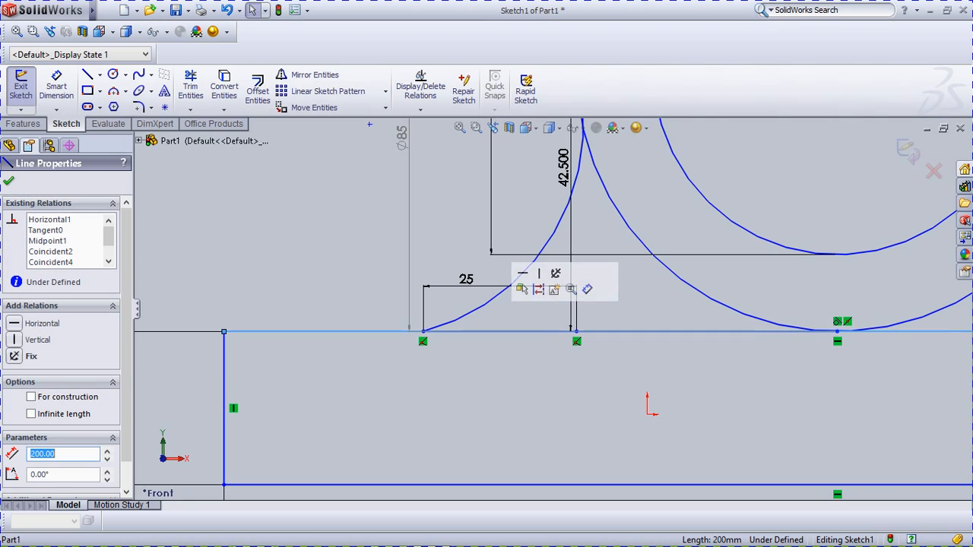
pyautogui.press('Escape')
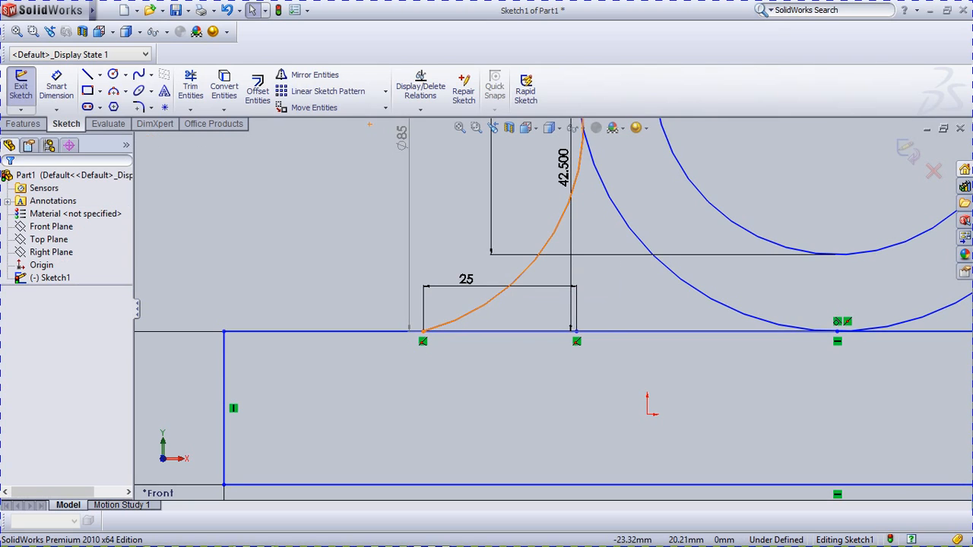
pyautogui.click(524, 287)
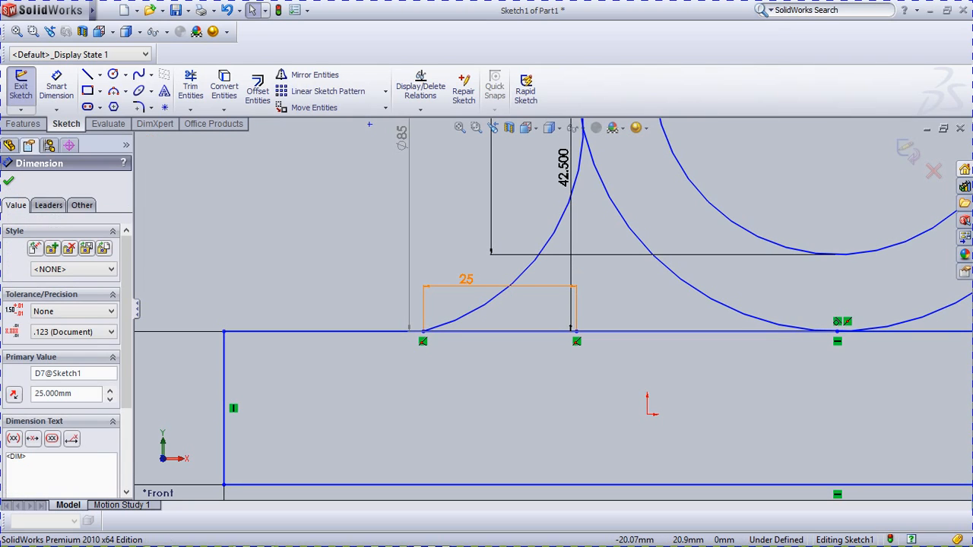
pyautogui.rightClick(525, 287)
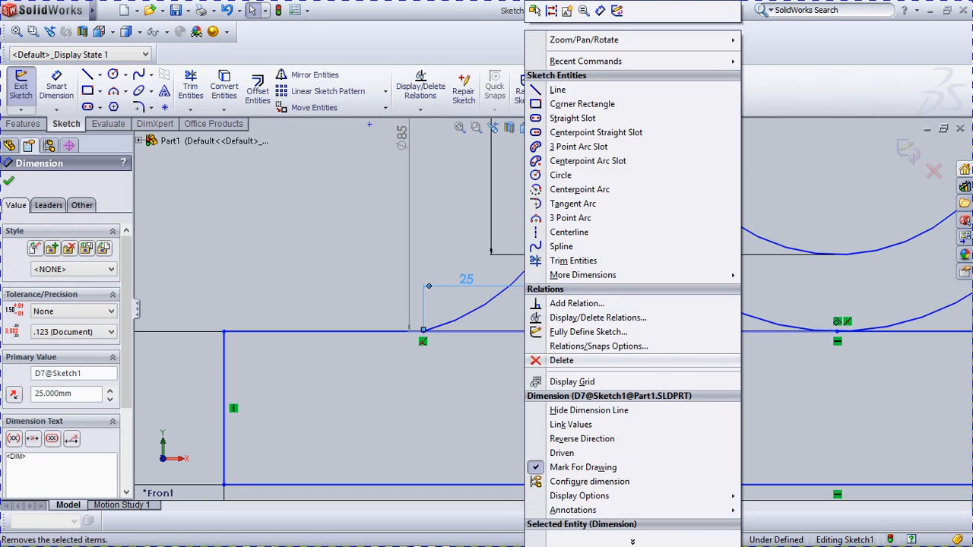
pyautogui.click(546, 359)
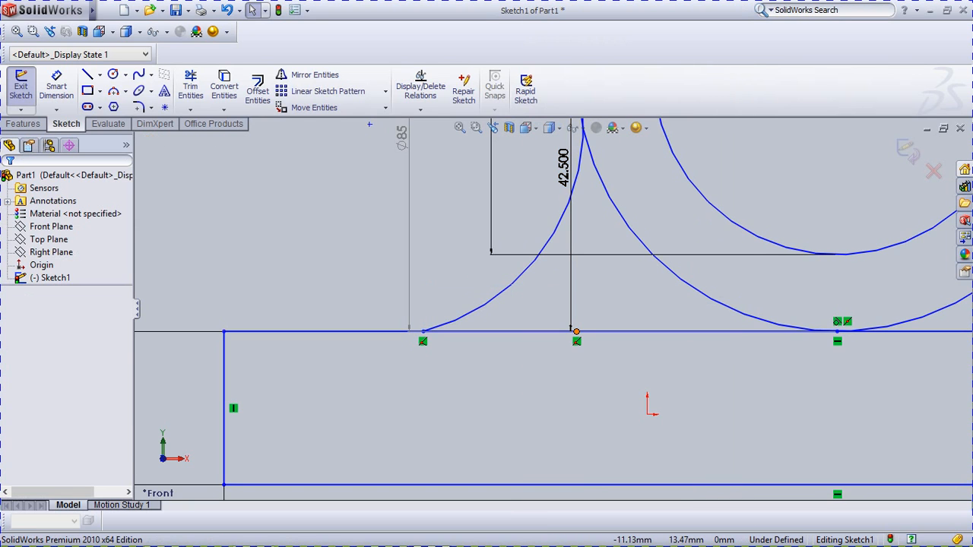
# Step: Try to delete the short horizontal line's right endpoint on the rectangle's upper edge
pyautogui.rightClick(578, 333)
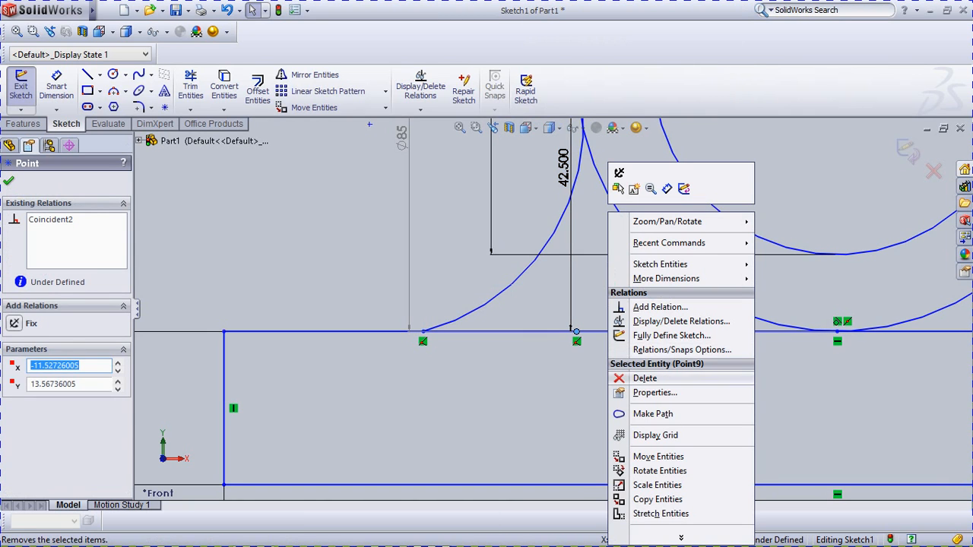
pyautogui.click(641, 377)
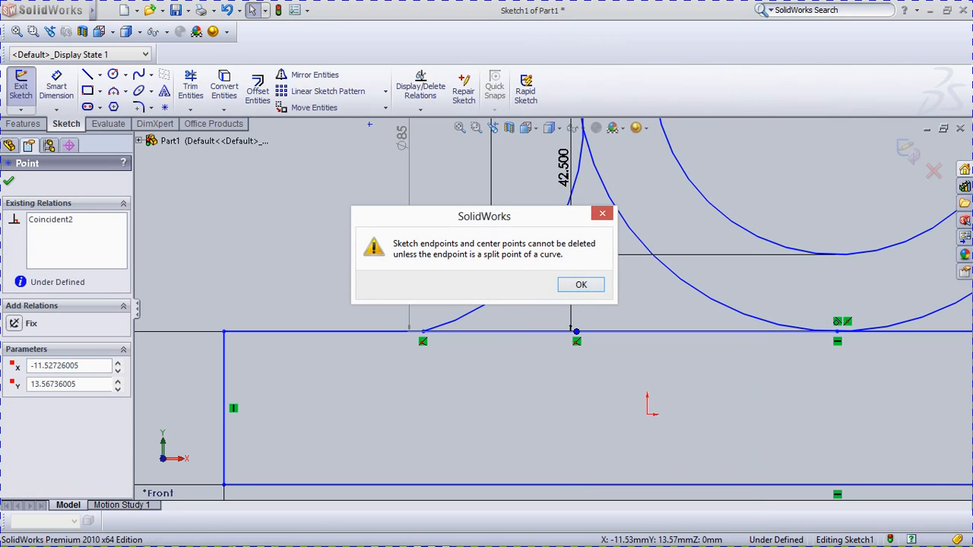
pyautogui.press('Return')
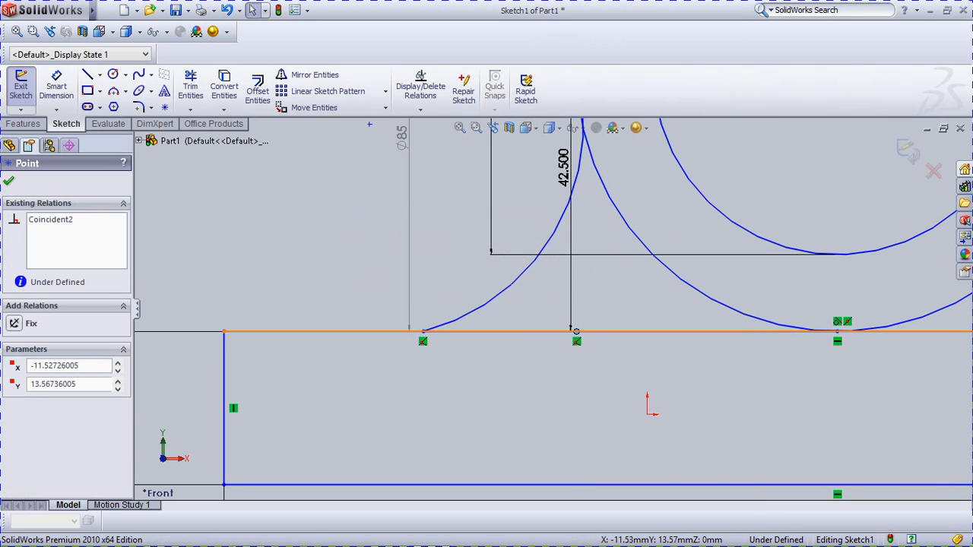
# Step: Delete the two short lines overlapping the rectangle's upper edge between the arc's lower end and the outer circle's lowest point
pyautogui.click(577, 332)
pyautogui.moveTo(594, 350); pyautogui.dragTo(495, 292)
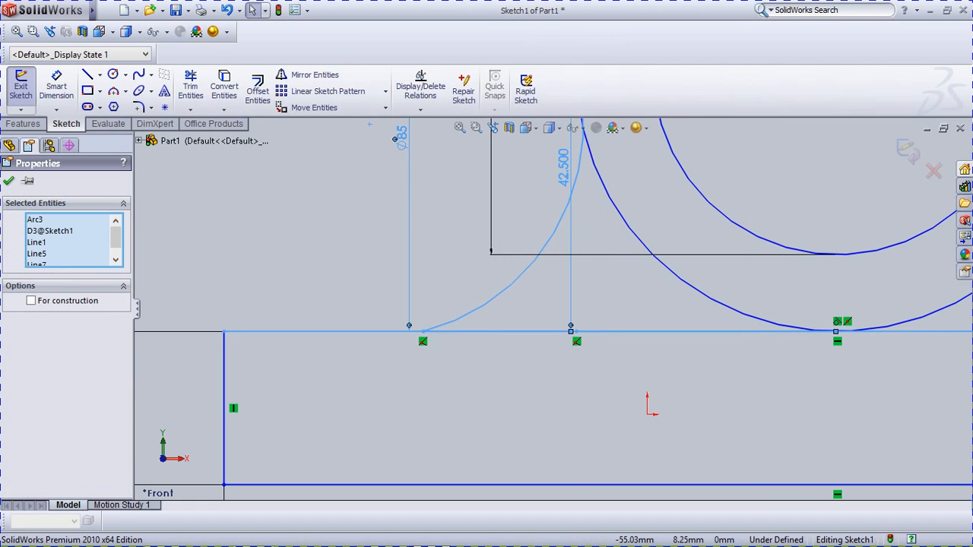
pyautogui.keyDown('ctrl'); pyautogui.moveTo(324, 365); pyautogui.dragTo(266, 298); pyautogui.keyUp('ctrl')
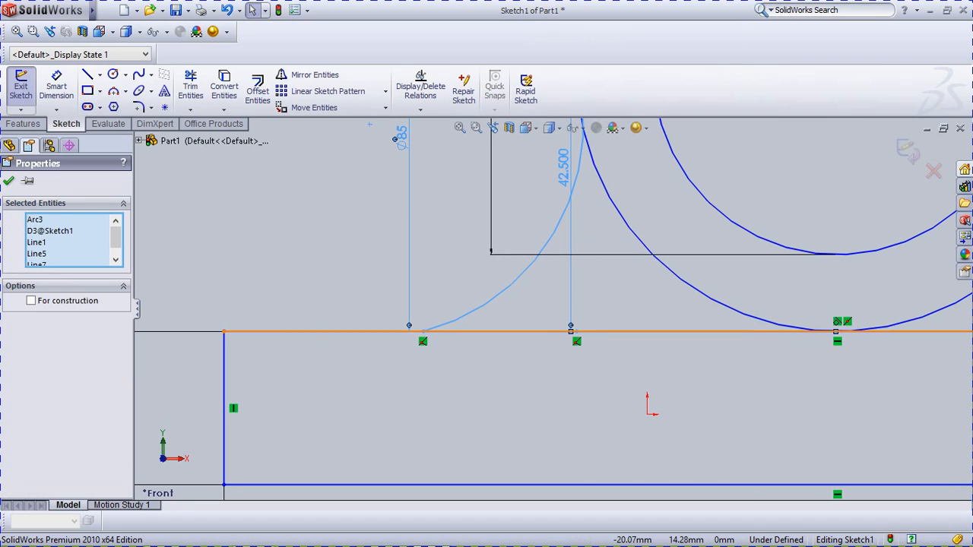
pyautogui.moveTo(520, 312); pyautogui.dragTo(469, 284)
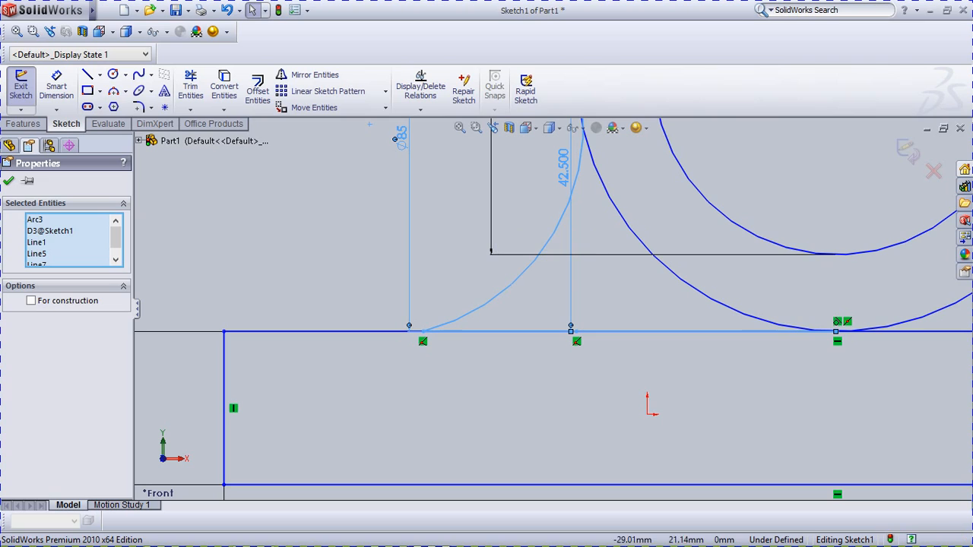
pyautogui.keyDown('ctrl'); pyautogui.click(485, 305); pyautogui.keyUp('ctrl')
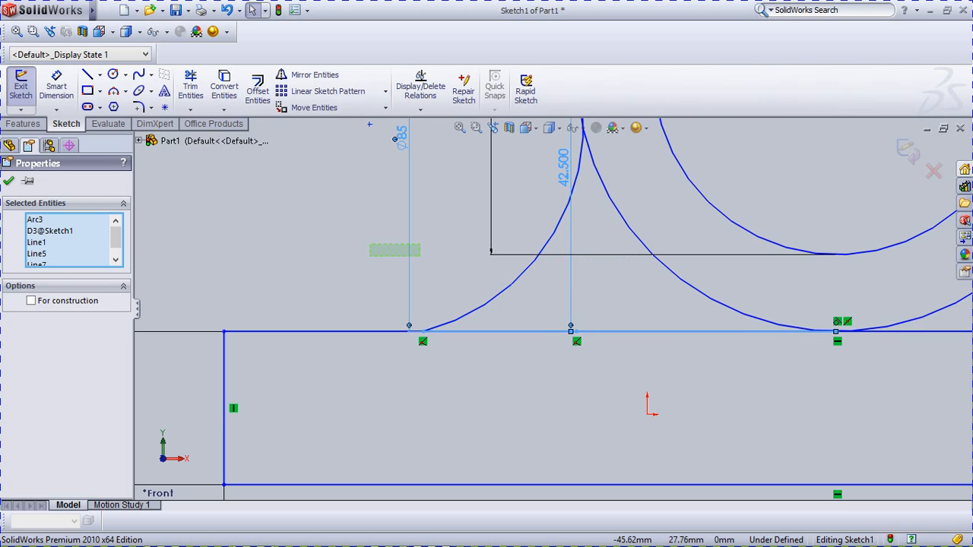
pyautogui.moveTo(419, 256); pyautogui.dragTo(368, 244)
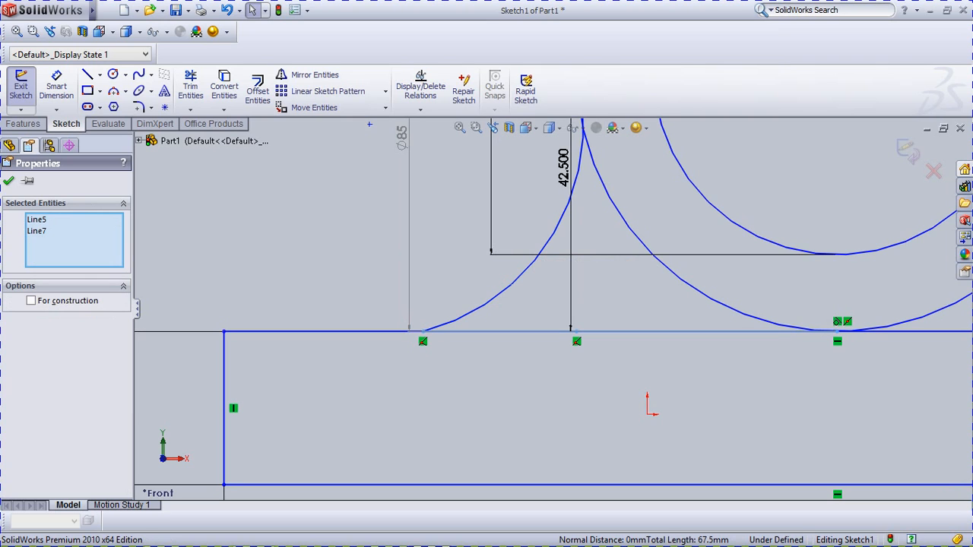
pyautogui.rightClick(533, 332)
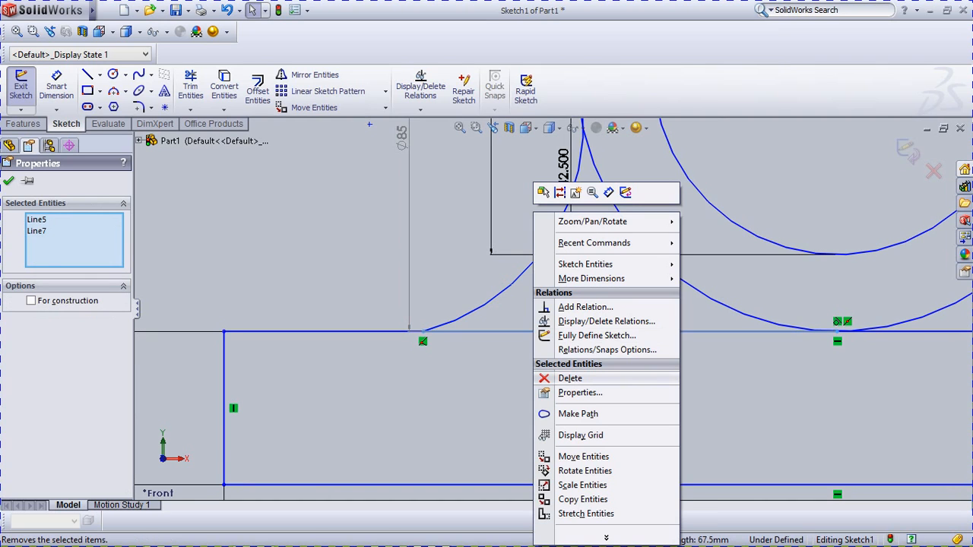
pyautogui.click(571, 378)
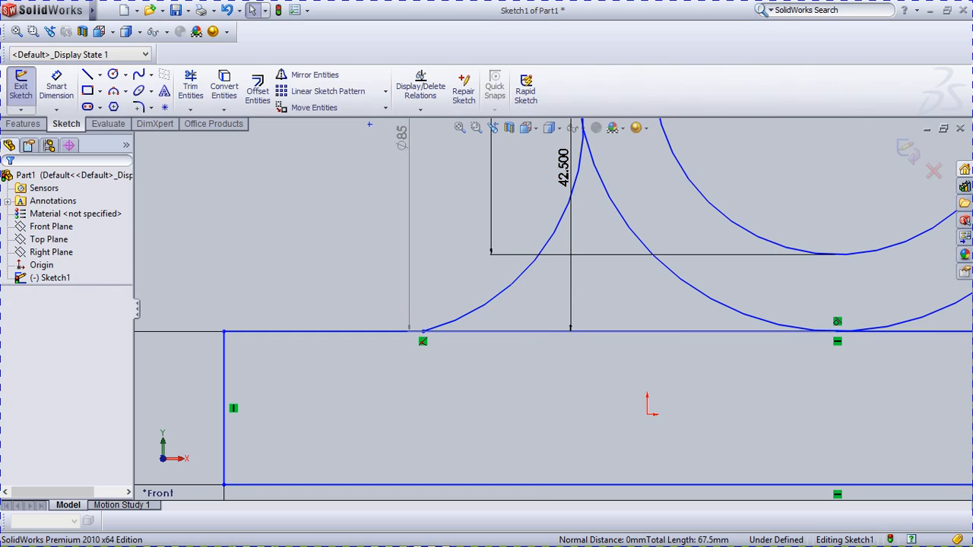
pyautogui.scroll(-2, 481, 246)
pyautogui.scroll(5, 480, 246)
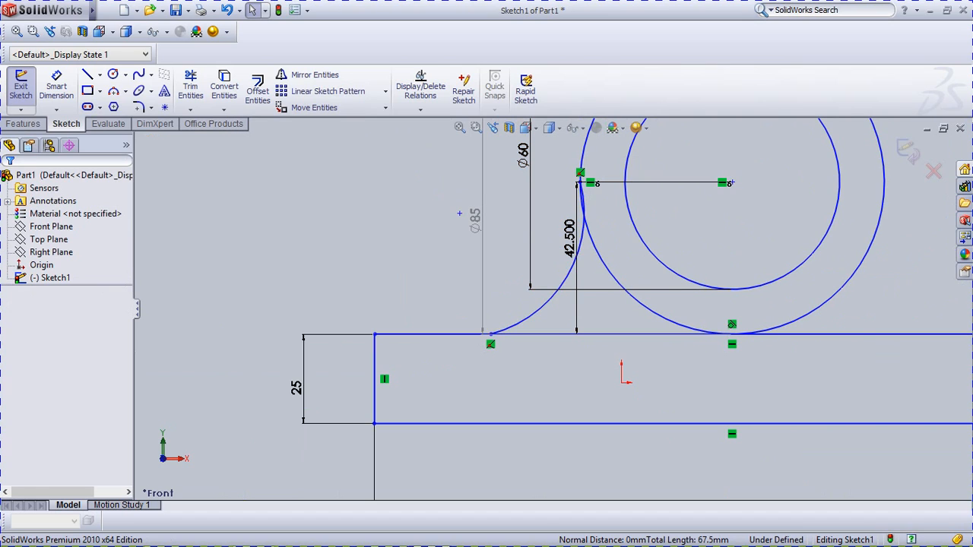
pyautogui.click(324, 76)
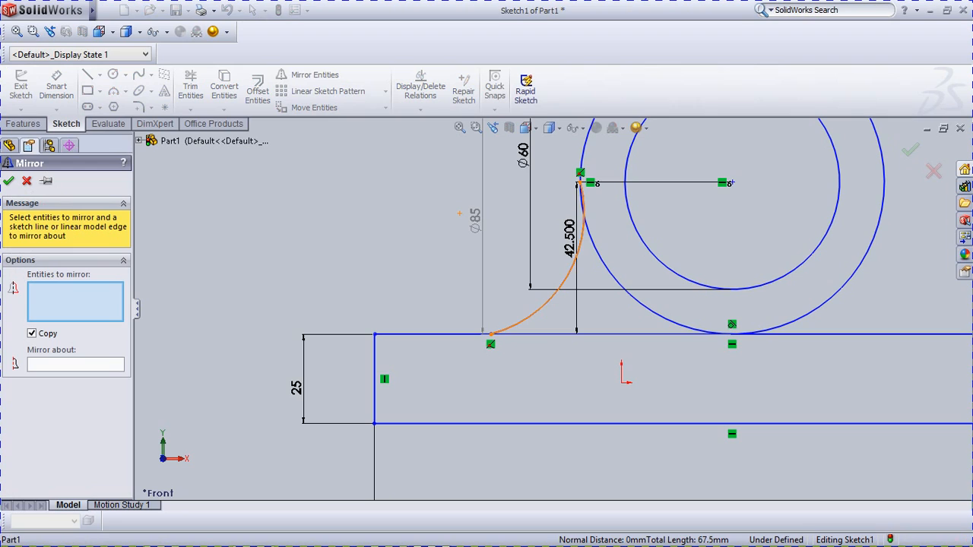
pyautogui.click(550, 301)
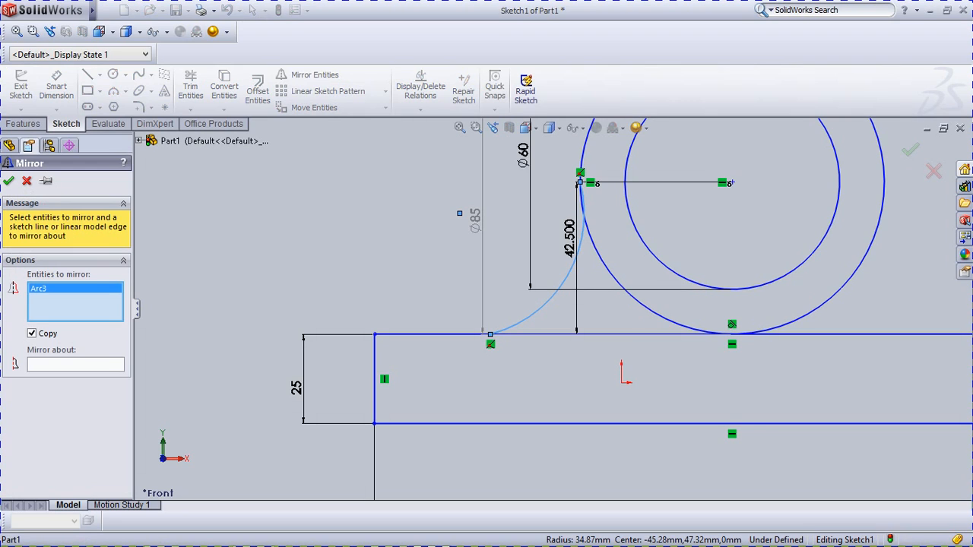
pyautogui.click(75, 365)
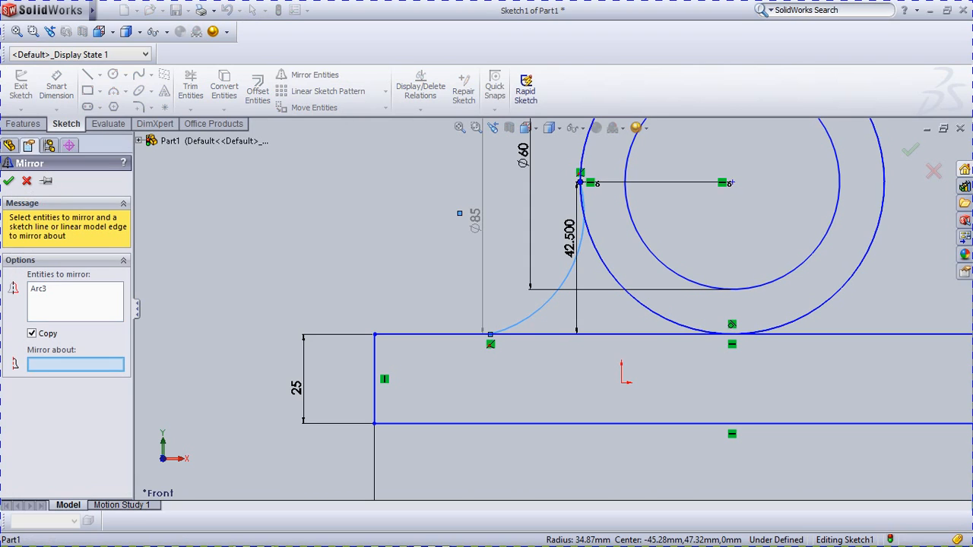
pyautogui.moveTo(730, 184); pyautogui.dragTo(732, 418)
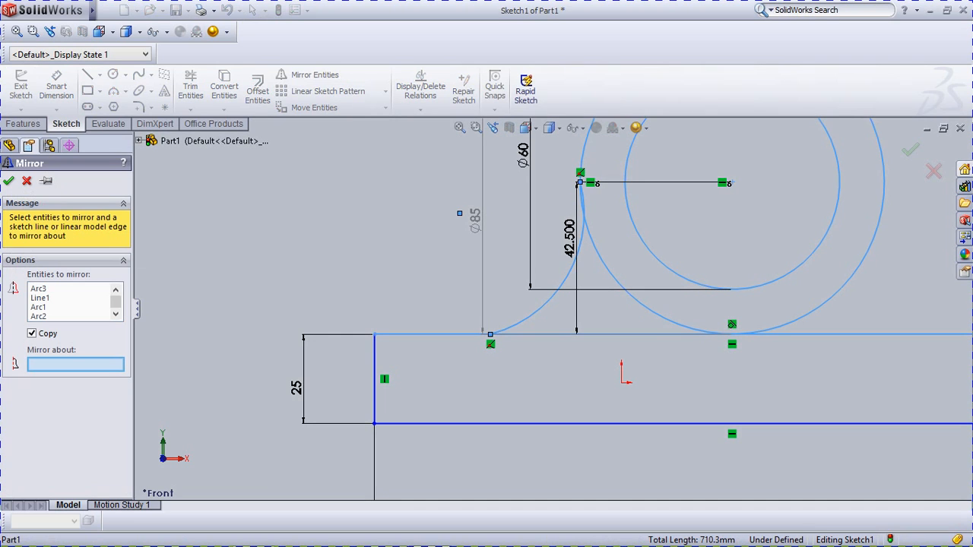
pyautogui.click(26, 181)
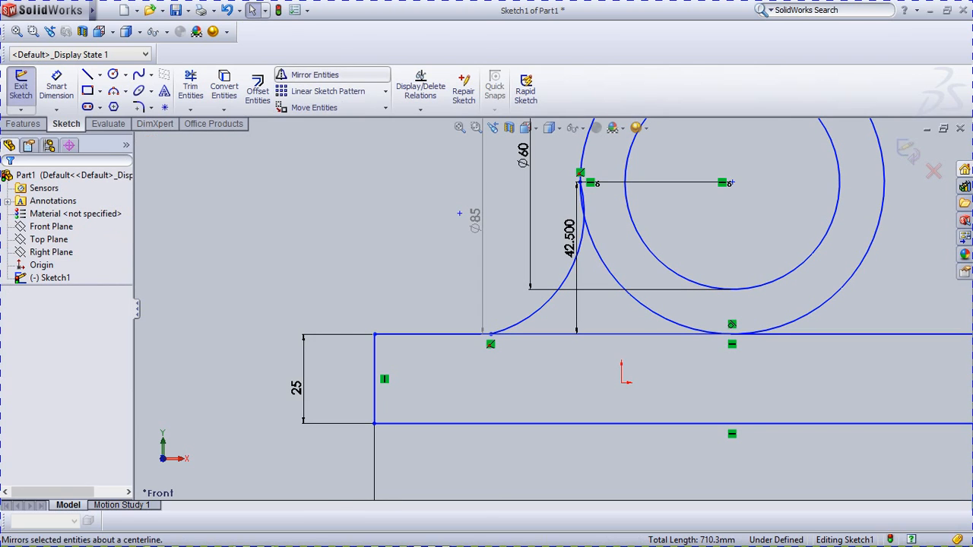
pyautogui.rightClick(327, 75)
pyautogui.click(321, 75)
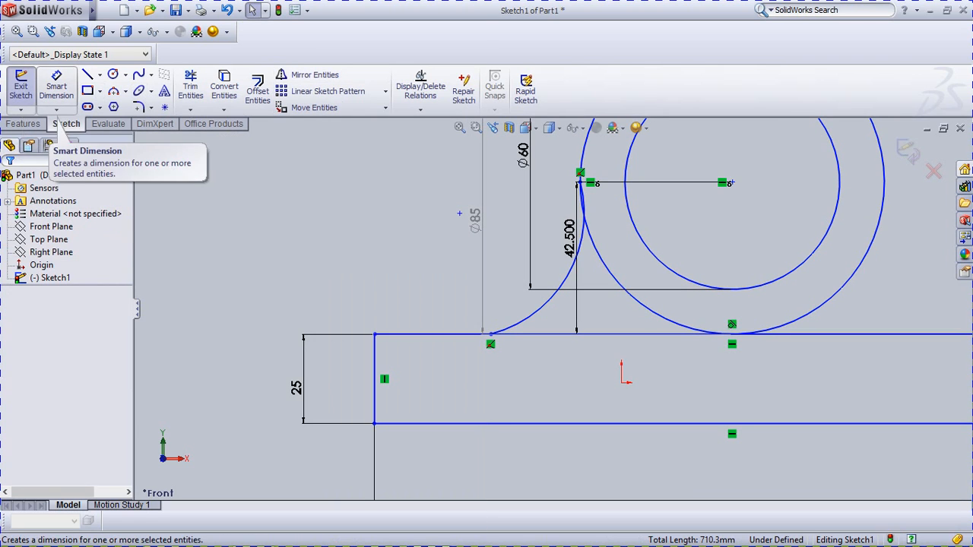
# Step: Sketch a 42.5 mm vertical line from the circles' centre down to the rectangle's upper edge
pyautogui.click(88, 74)
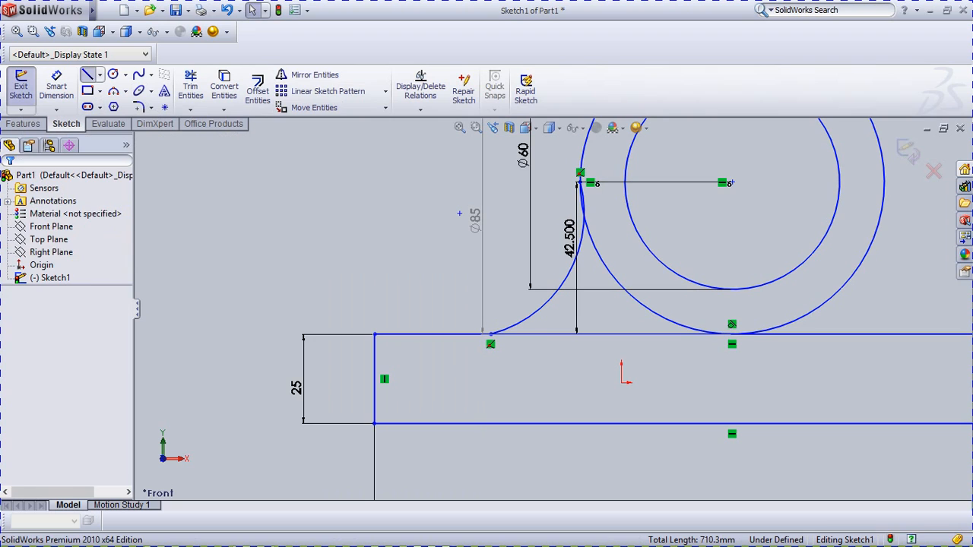
pyautogui.click(733, 183)
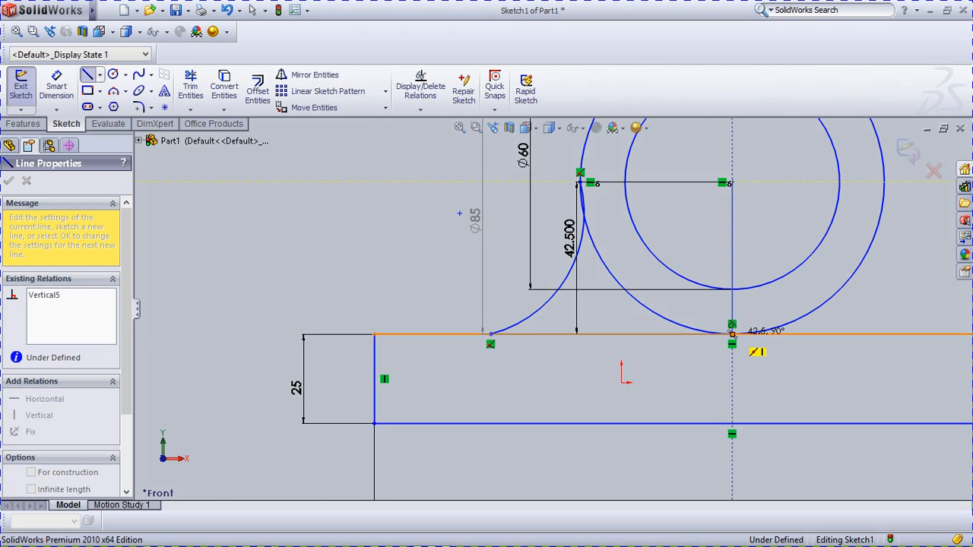
pyautogui.click(732, 333)
pyautogui.press('Escape')
pyautogui.press('Escape')
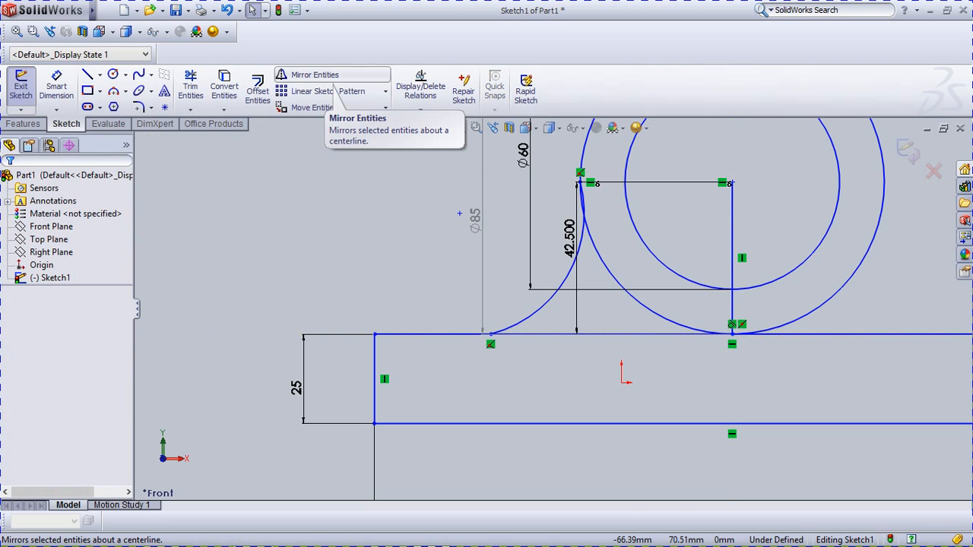
# Step: Mirror a copy of the arc about the vertical line through the circles' centre, and delete that line
pyautogui.click(308, 74)
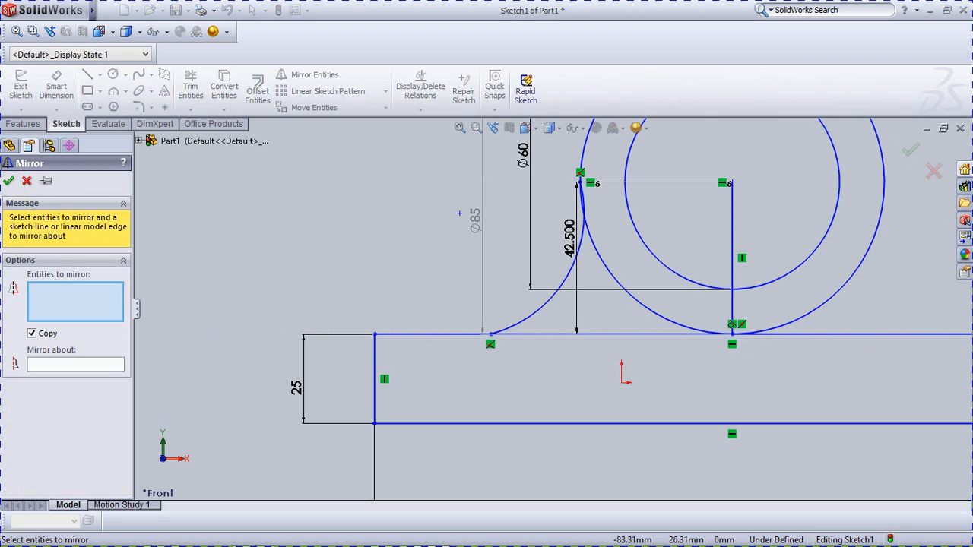
pyautogui.click(549, 302)
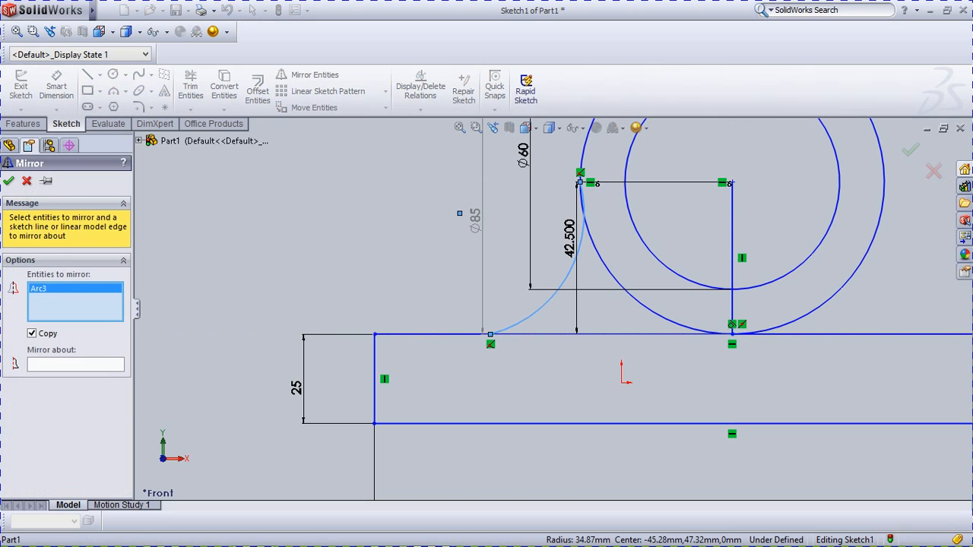
pyautogui.click(75, 365)
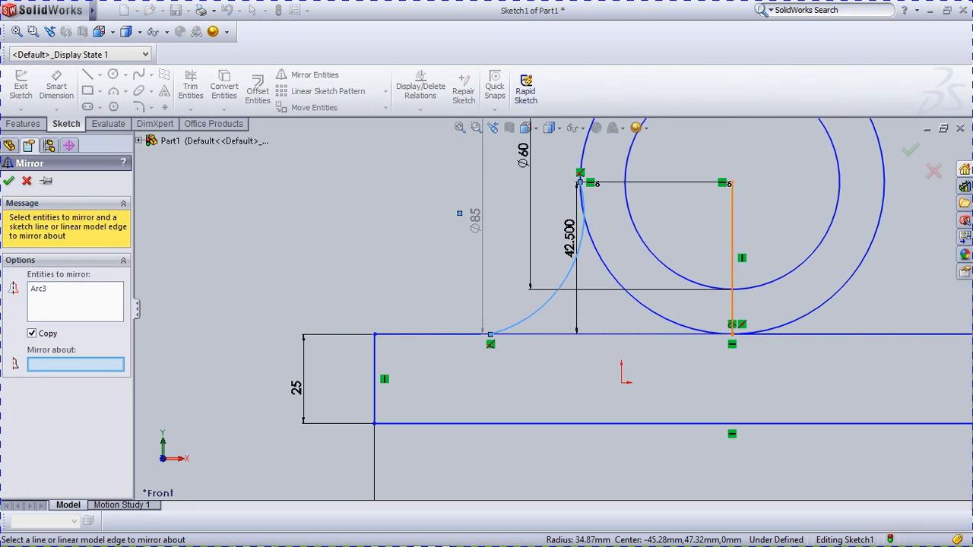
pyautogui.click(733, 296)
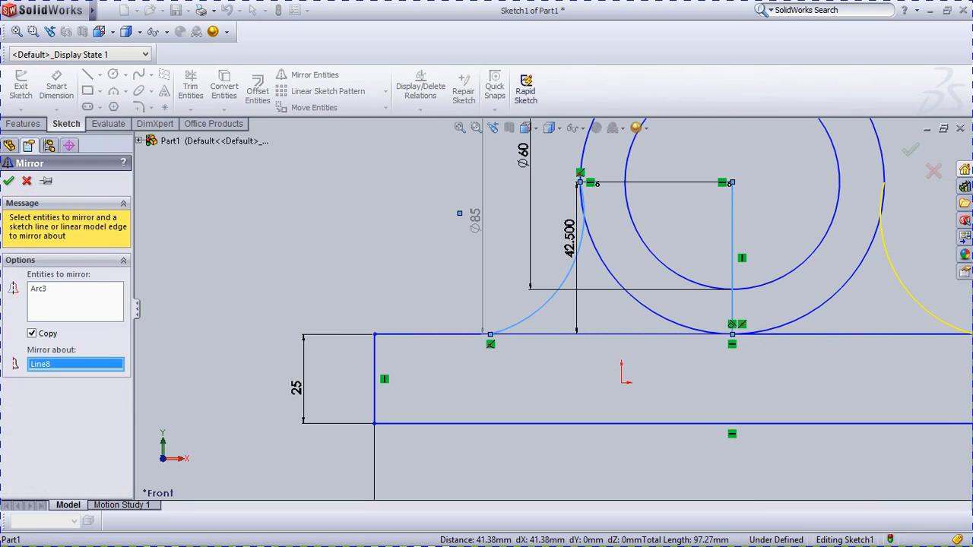
pyautogui.click(9, 181)
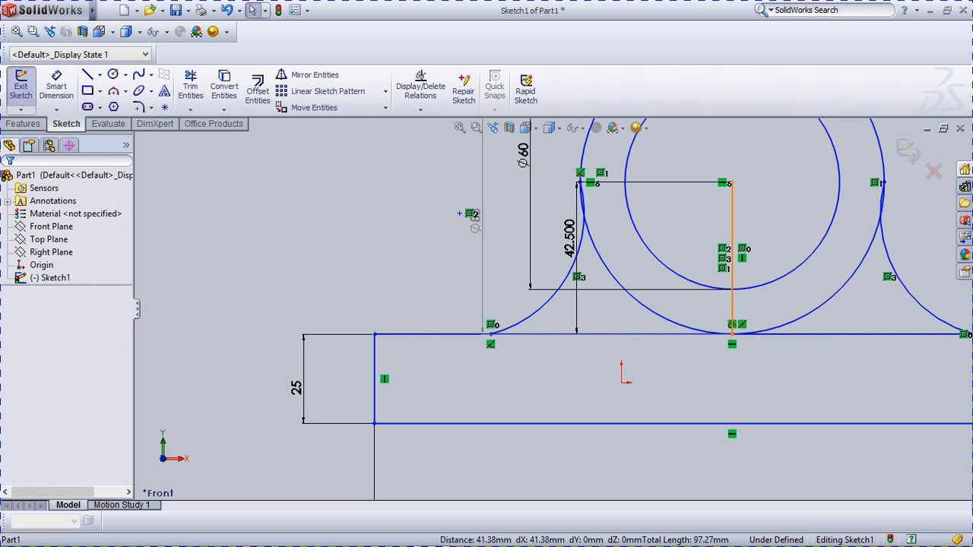
pyautogui.rightClick(732, 301)
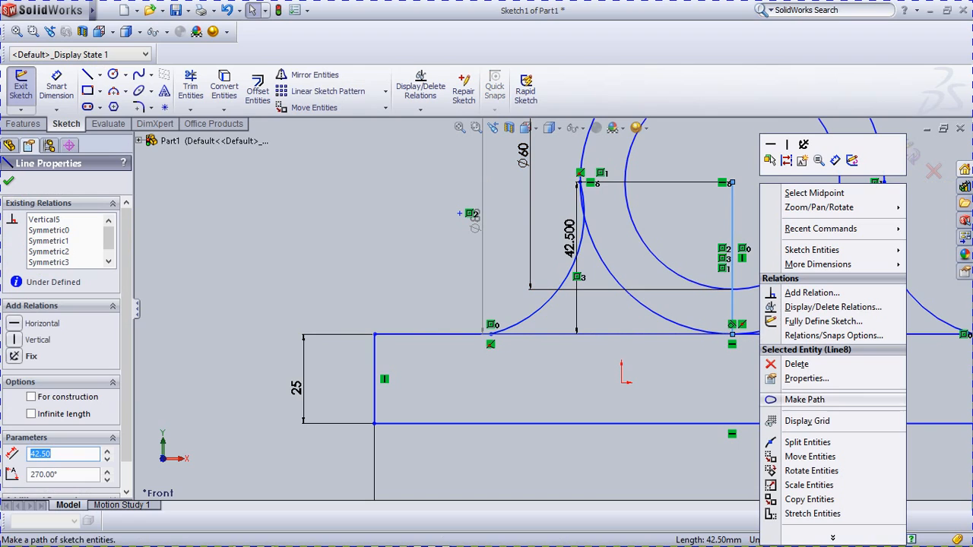
pyautogui.click(797, 364)
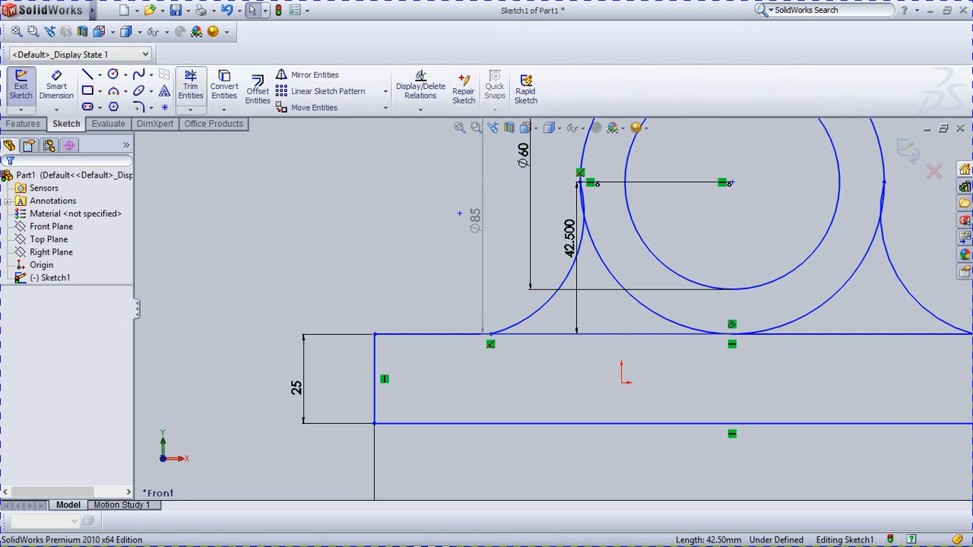
# Step: Try to trim the original arc between the outer circle and the rectangle with Power trim, and undo the trim
pyautogui.click(190, 109)
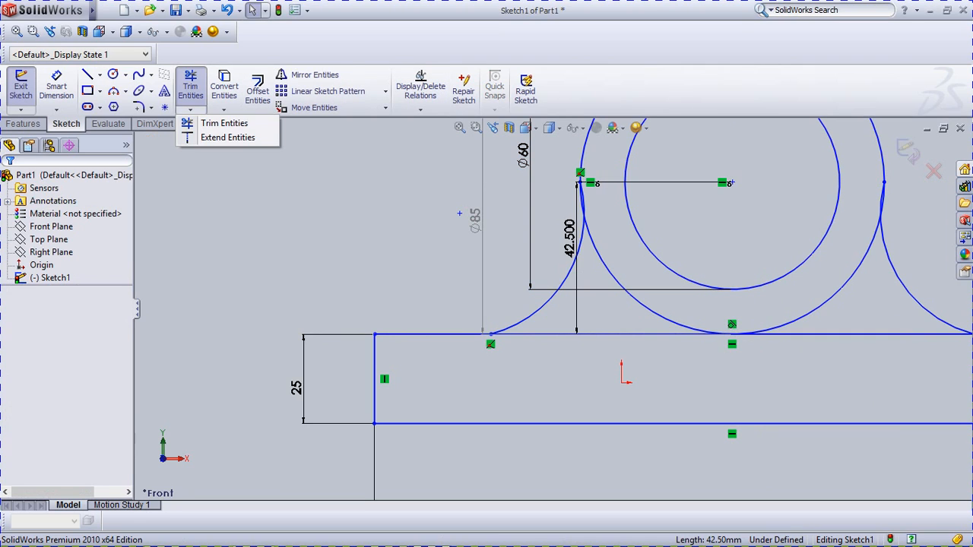
pyautogui.click(218, 124)
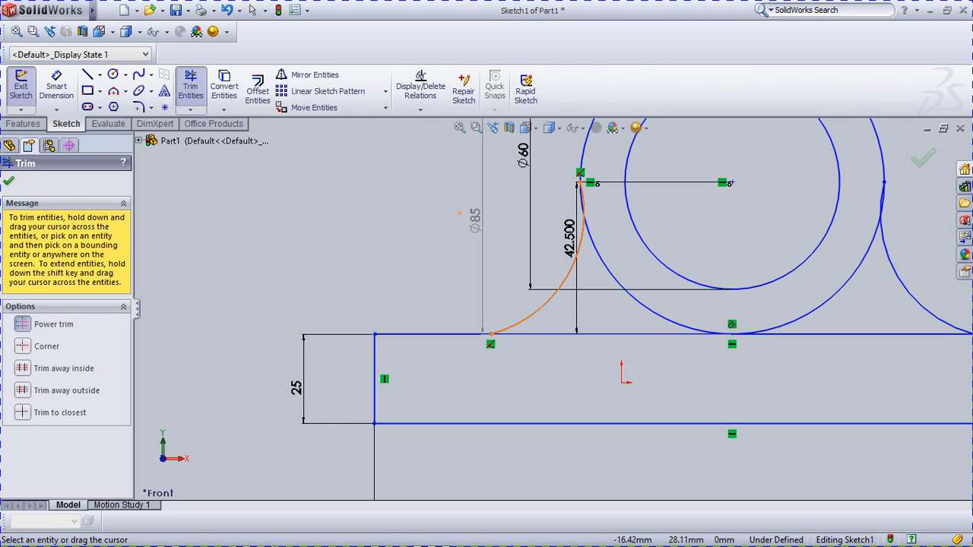
pyautogui.click(565, 280)
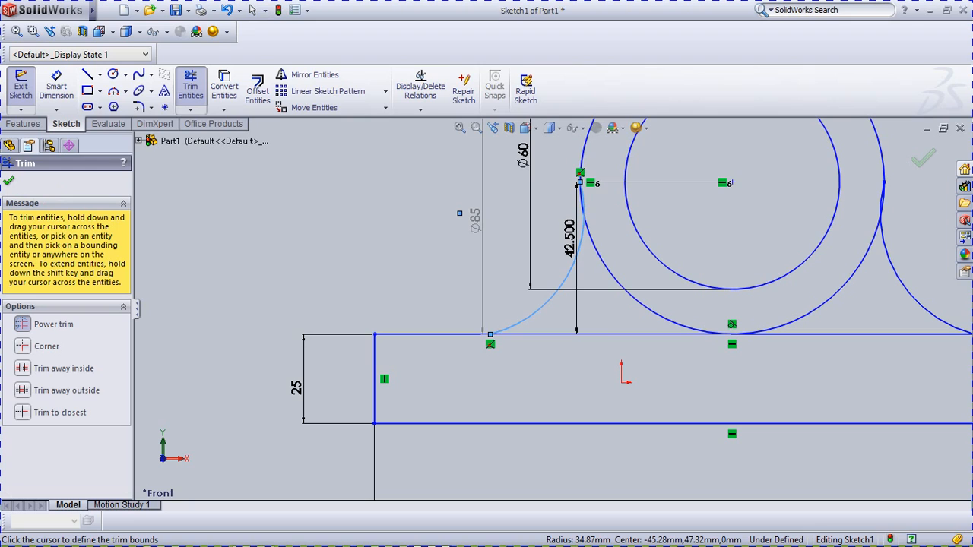
pyautogui.click(791, 276)
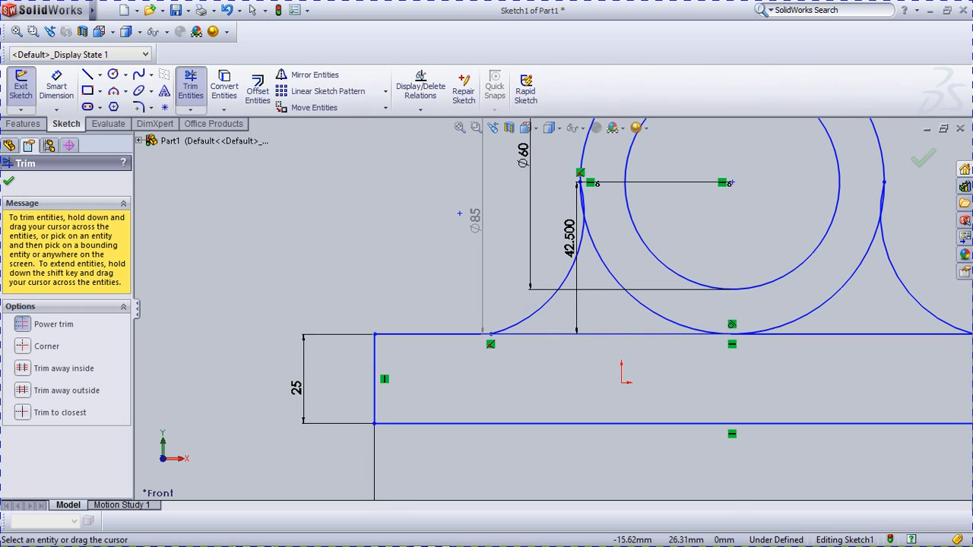
pyautogui.click(556, 282)
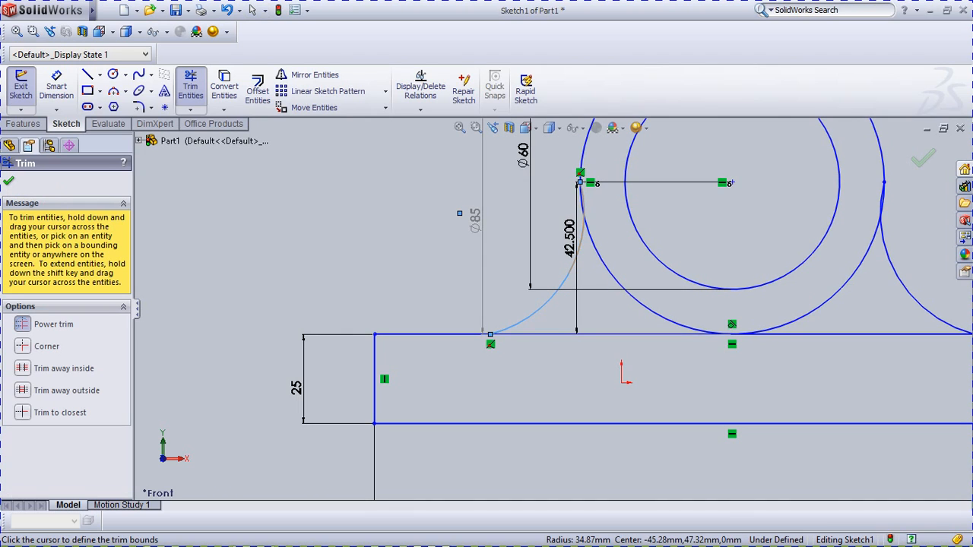
pyautogui.click(459, 213)
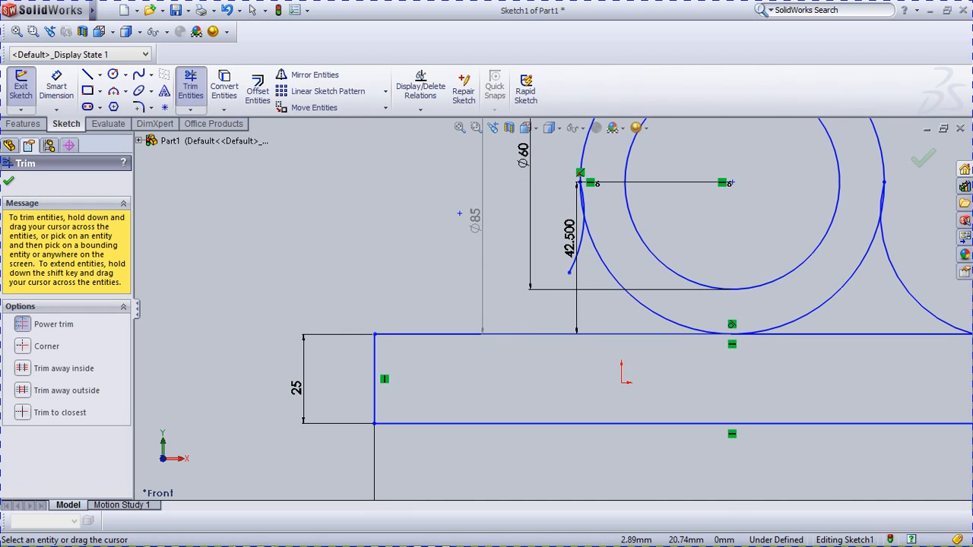
pyautogui.hotkey('ctrl', 'z')
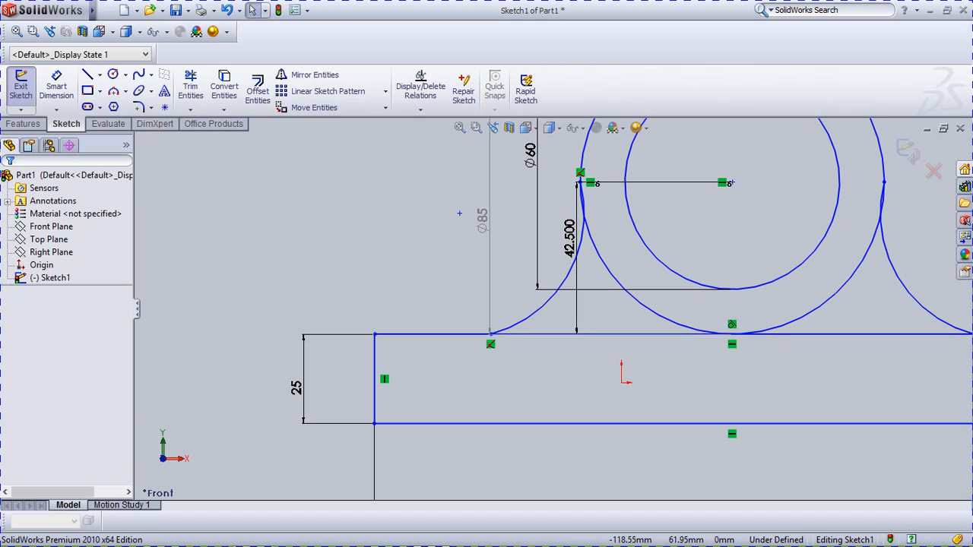
pyautogui.click(190, 89)
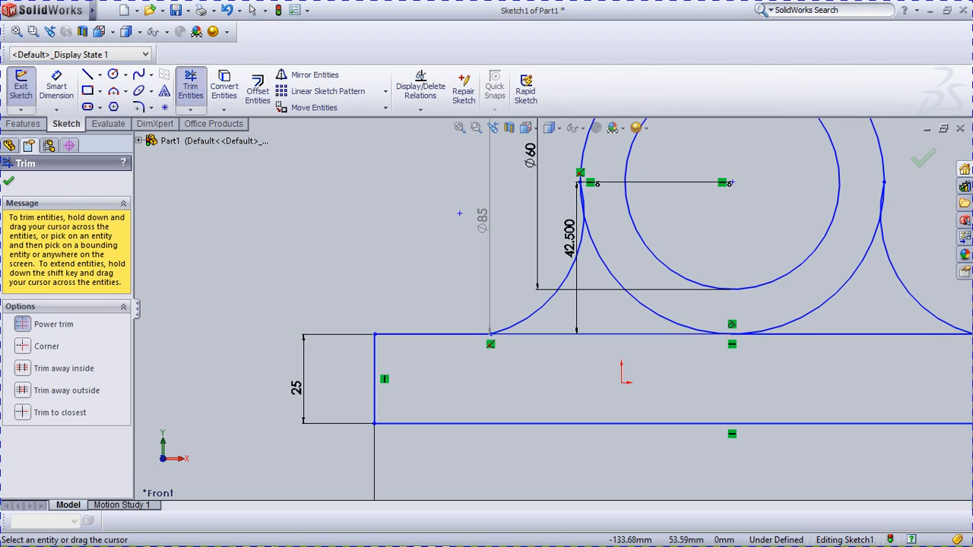
pyautogui.click(123, 307)
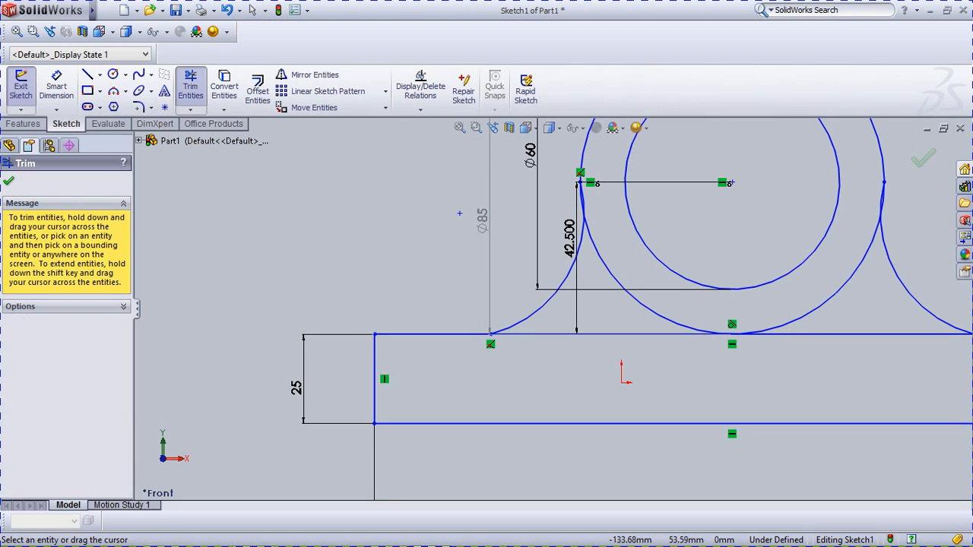
pyautogui.click(123, 308)
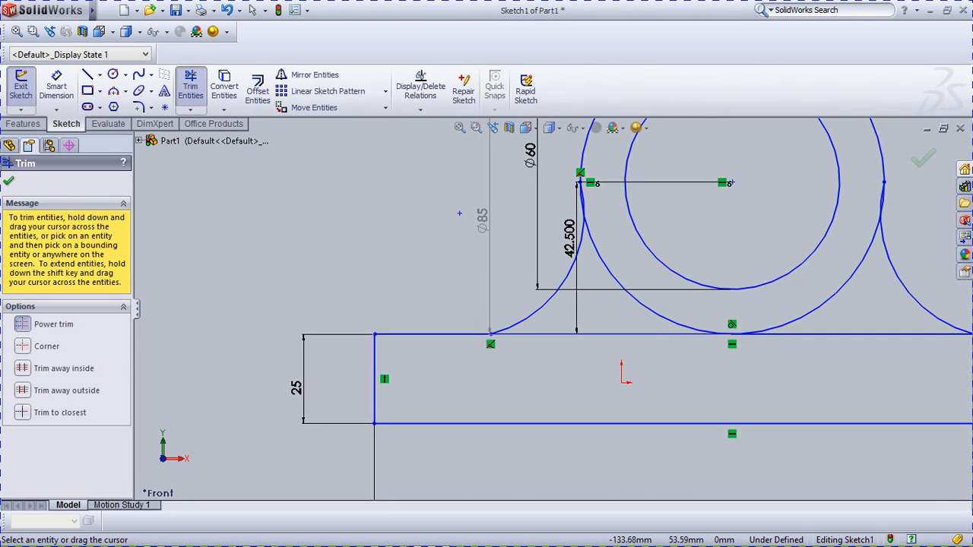
pyautogui.click(23, 347)
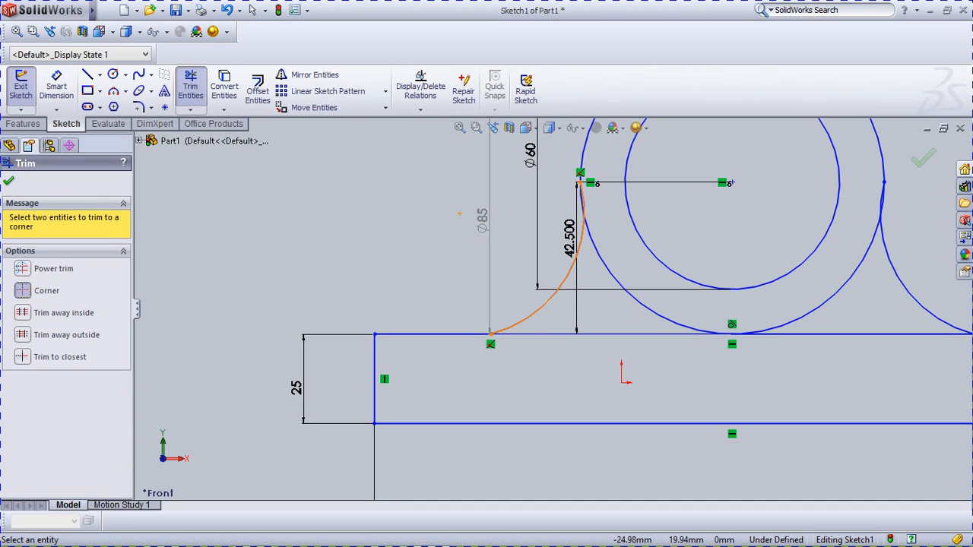
pyautogui.click(533, 312)
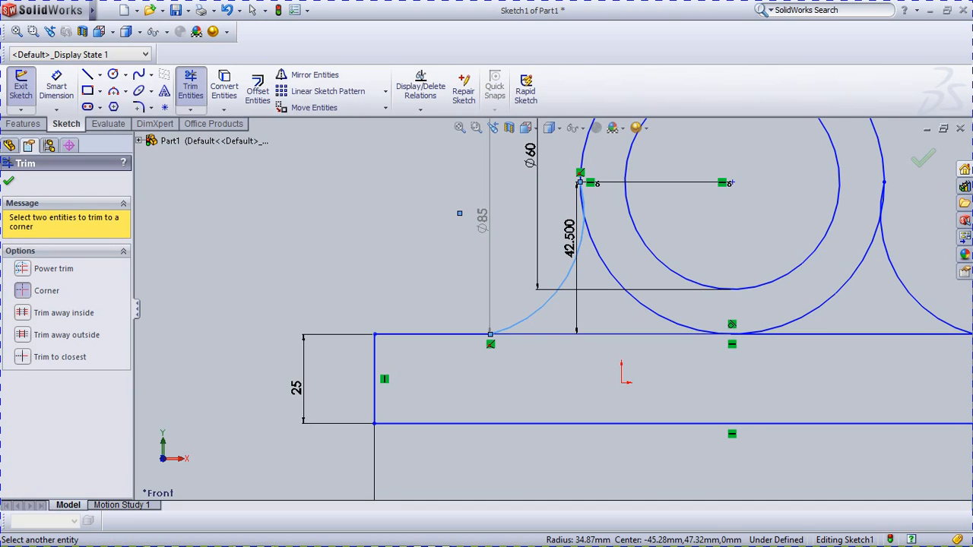
pyautogui.press('z')
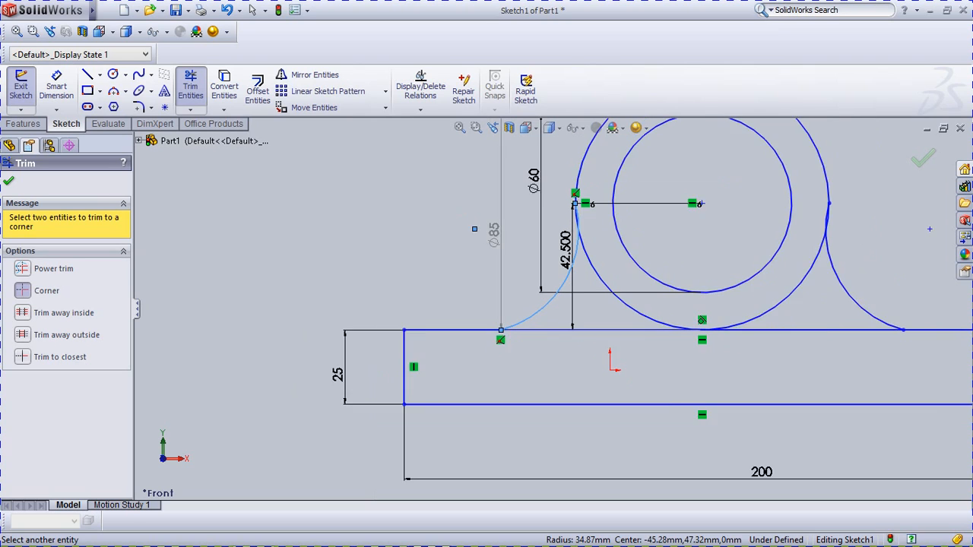
pyautogui.scroll(-2, 593, 194)
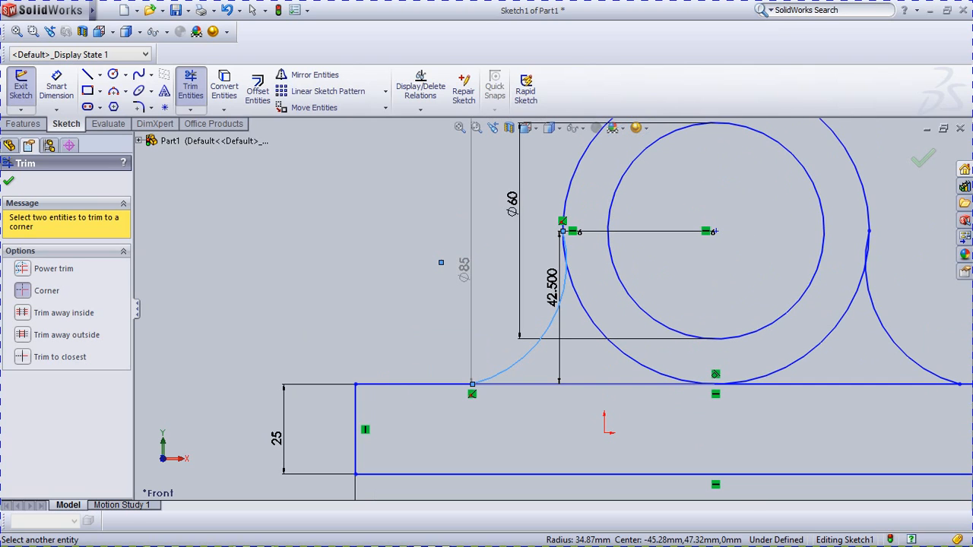
# Step: Trim away the lower part of the outer circle between the two side arcs with Power trim
pyautogui.click(22, 269)
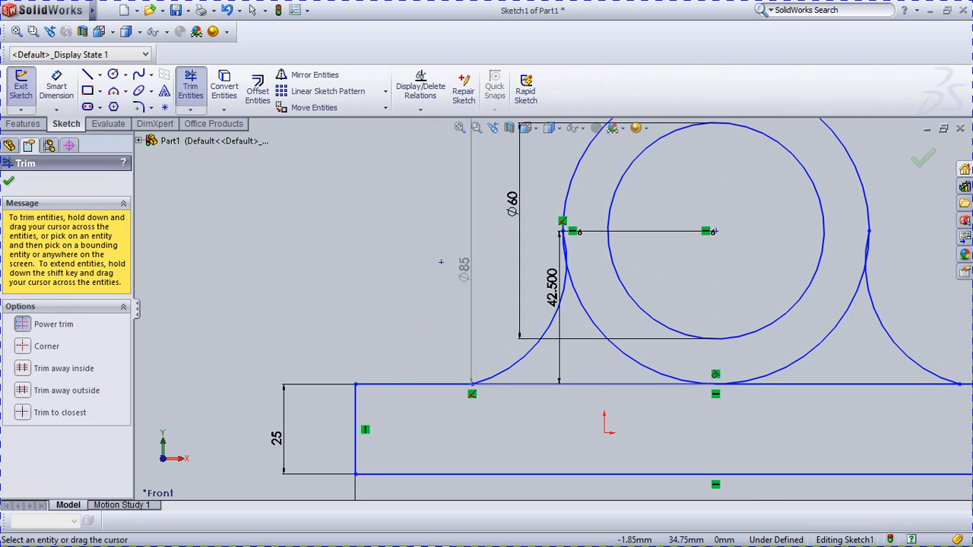
pyautogui.moveTo(601, 308); pyautogui.dragTo(574, 318)
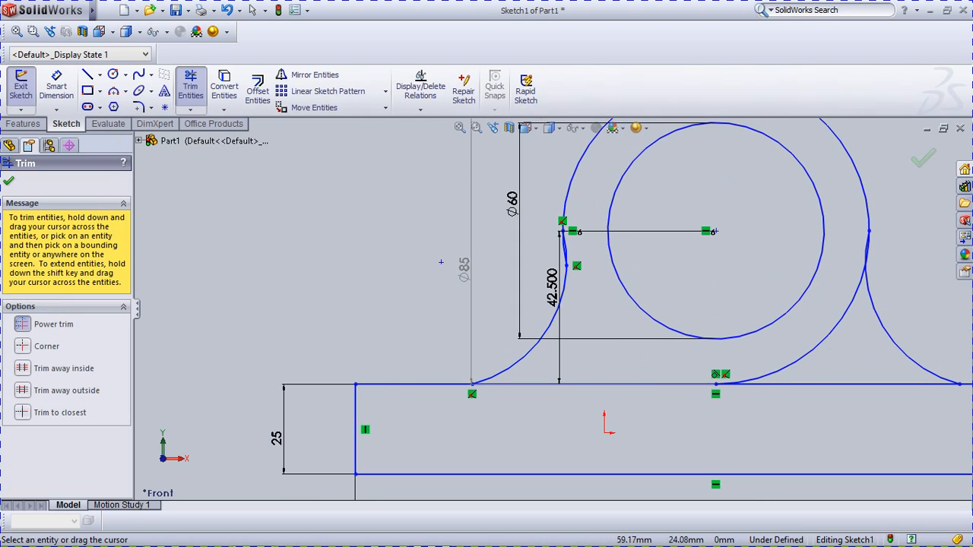
pyautogui.moveTo(821, 347); pyautogui.dragTo(811, 344)
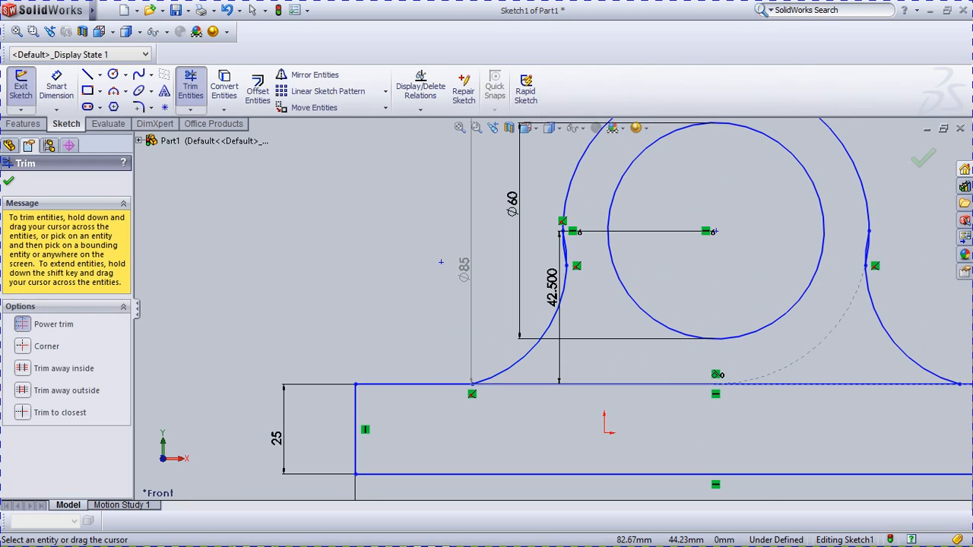
# Step: Trim the short leftover piece of the outer circle running alongside the upper end of the right arc
pyautogui.scroll(-3, 548, 306)
pyautogui.scroll(3, 680, 311)
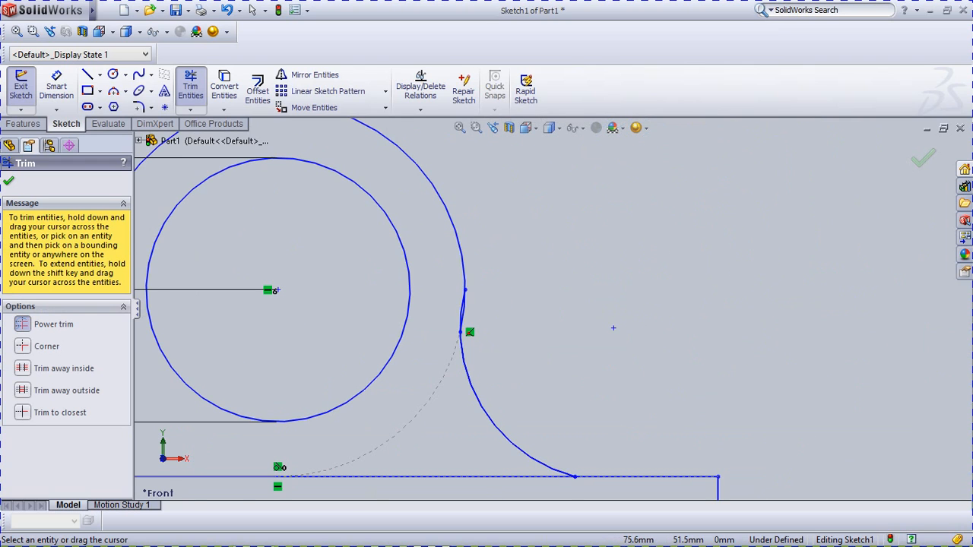
pyautogui.scroll(3, 647, 334)
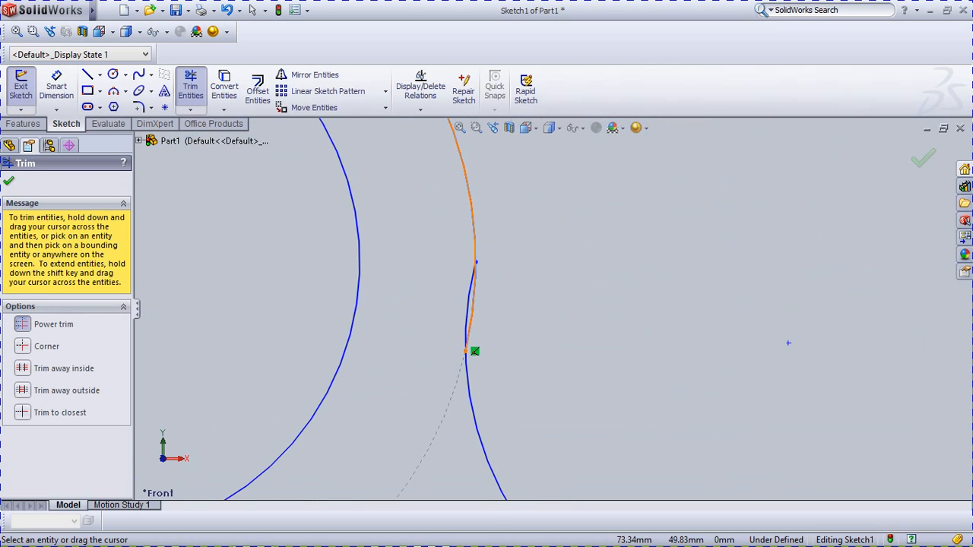
pyautogui.scroll(3, 464, 320)
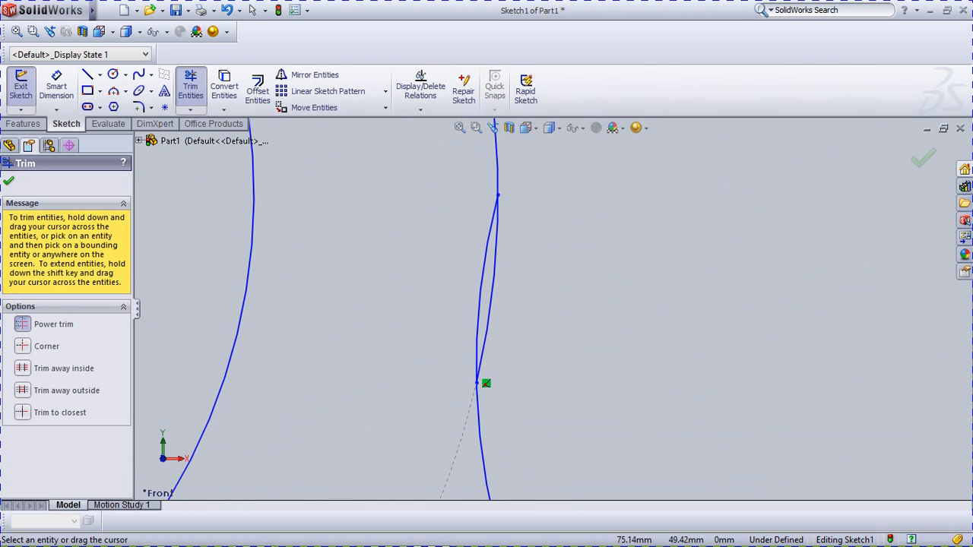
pyautogui.moveTo(483, 383); pyautogui.dragTo(494, 302)
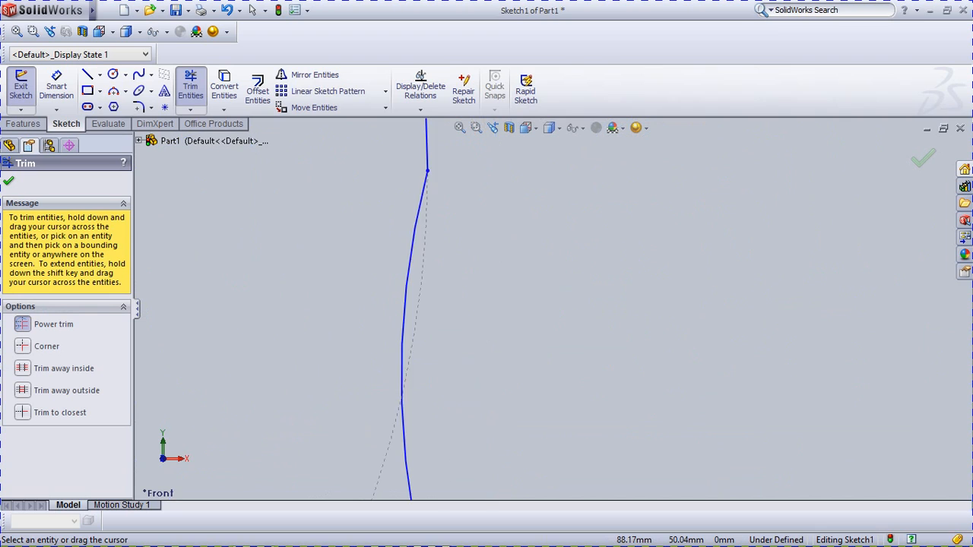
# Step: Trim the short leftover piece of the outer circle running alongside the upper end of the left arc
pyautogui.scroll(-5, 798, 331)
pyautogui.scroll(-6, 775, 332)
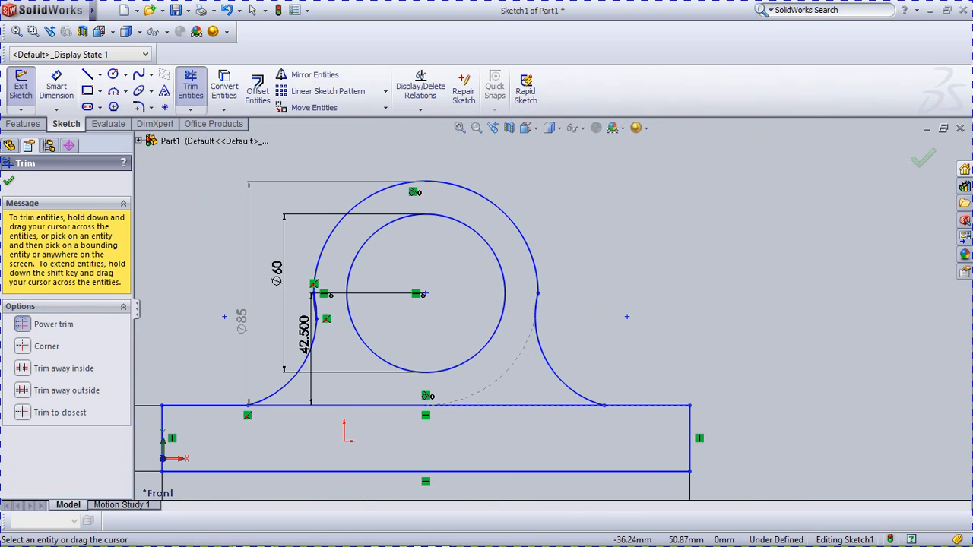
pyautogui.scroll(1, 229, 289)
pyautogui.scroll(5, 228, 308)
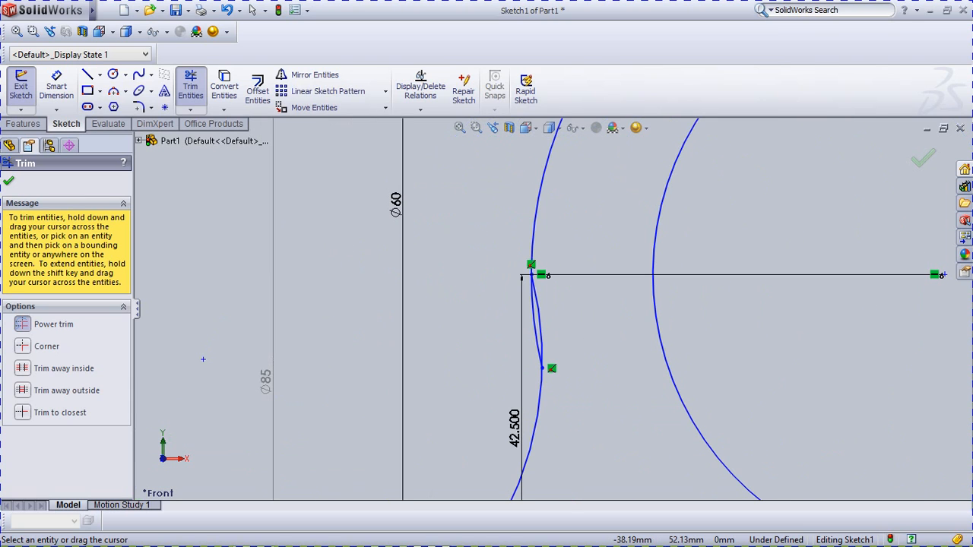
pyautogui.scroll(1, 561, 311)
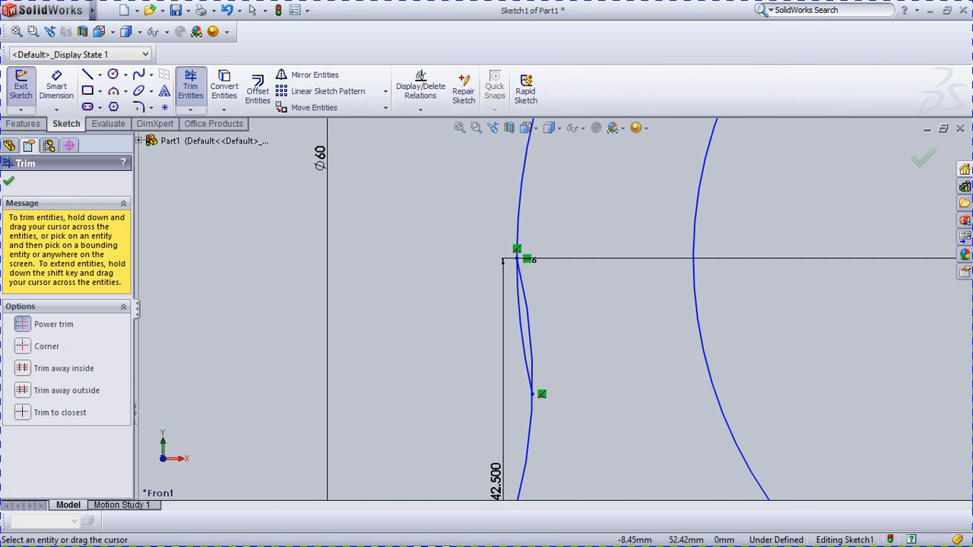
pyautogui.scroll(1, 560, 311)
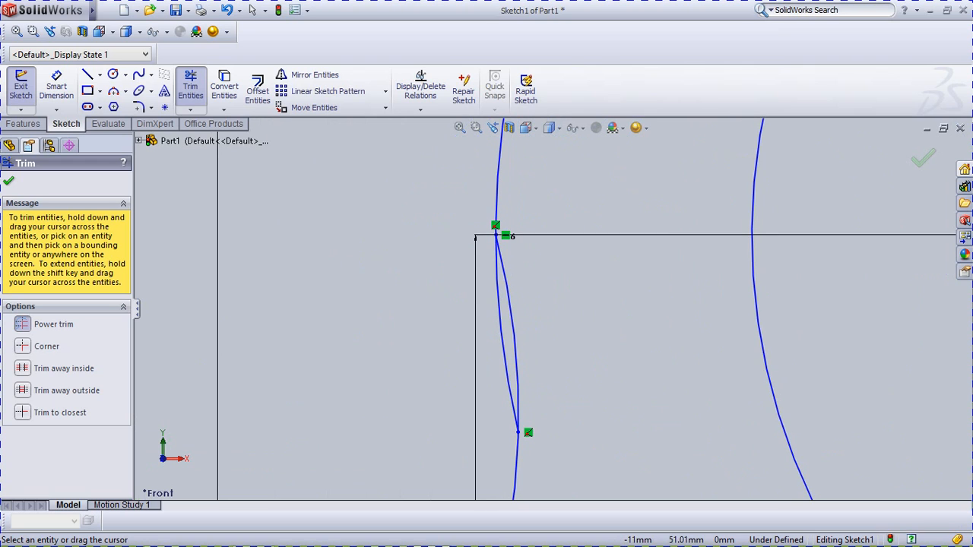
pyautogui.click(502, 339)
# Step: Trim the rectangle's upper edge between the lower ends of the two arcs, and leave the Trim command
pyautogui.scroll(-5, 561, 307)
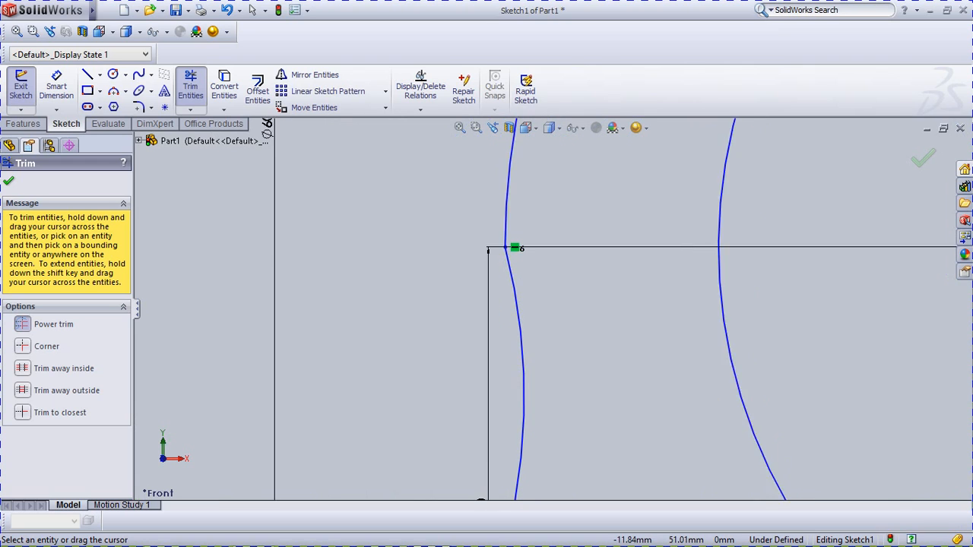
pyautogui.scroll(-4, 555, 310)
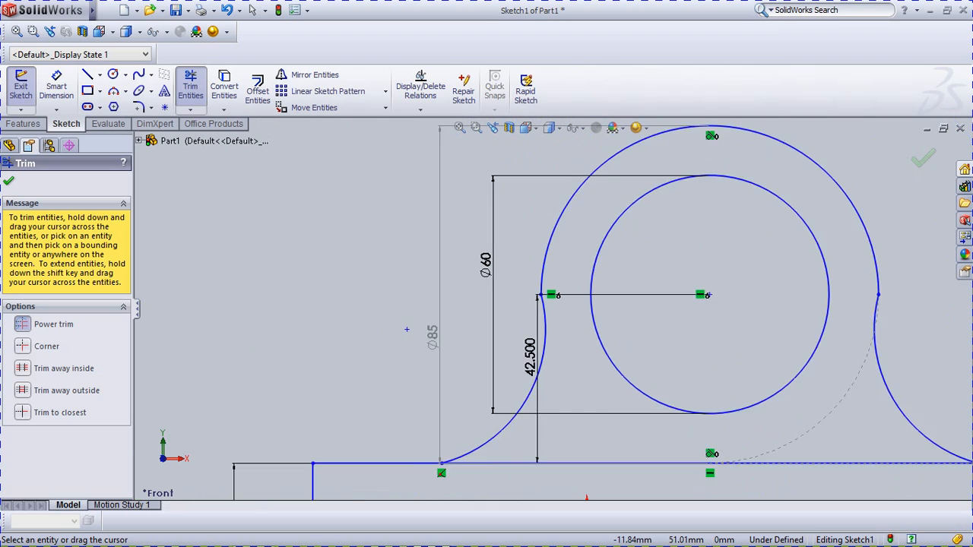
pyautogui.scroll(-2, 553, 311)
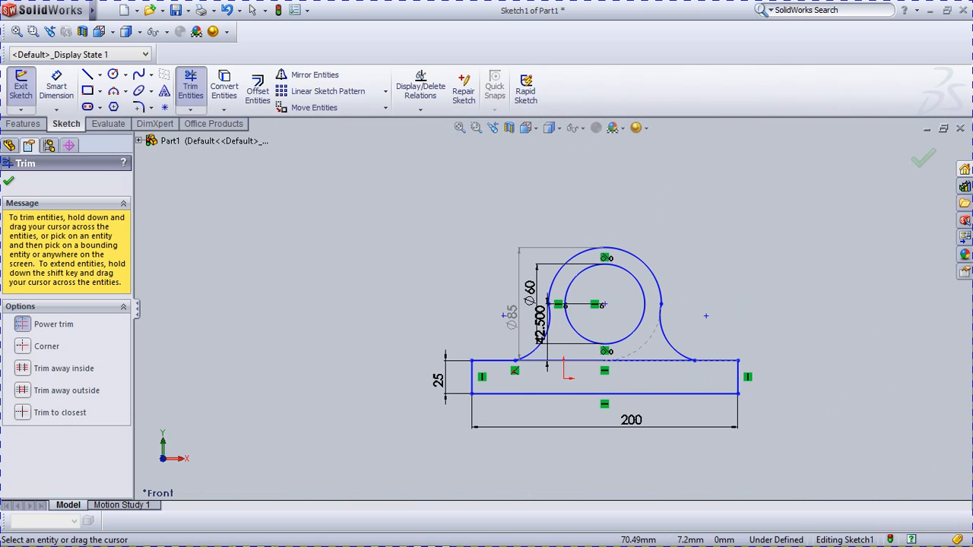
pyautogui.moveTo(657, 368); pyautogui.dragTo(648, 351)
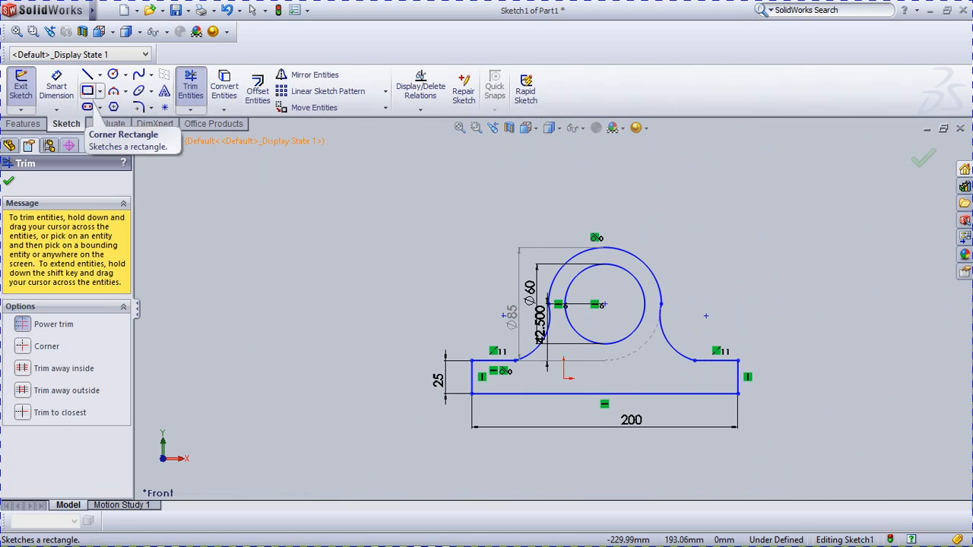
pyautogui.click(252, 10)
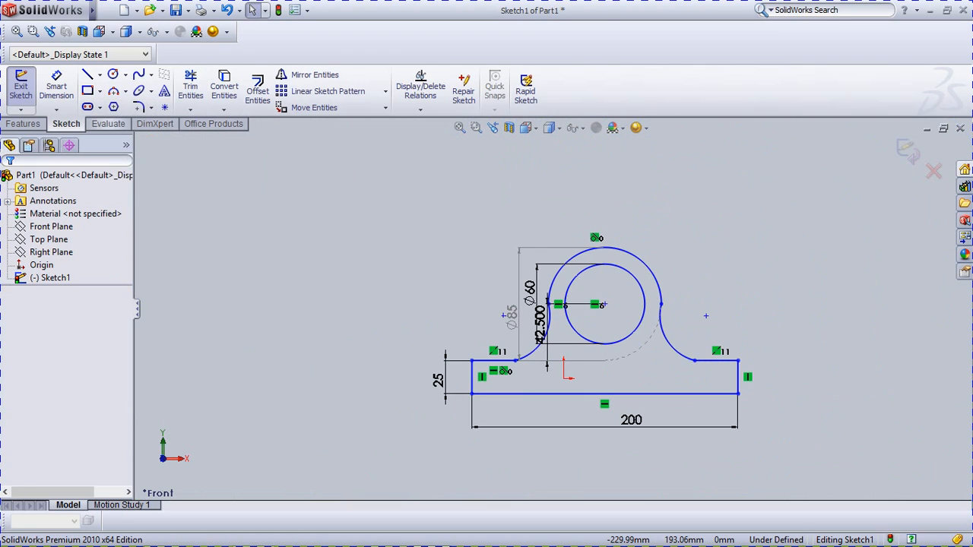
# Step: Apply a 3 mm sketch fillet to the upper-left corner of the base
pyautogui.click(138, 107)
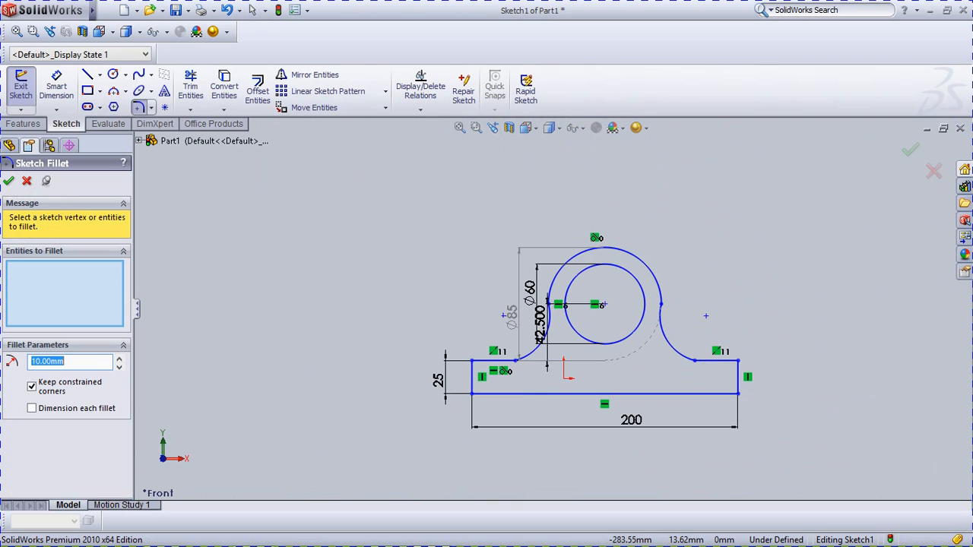
pyautogui.write('2')
pyautogui.press('Return')
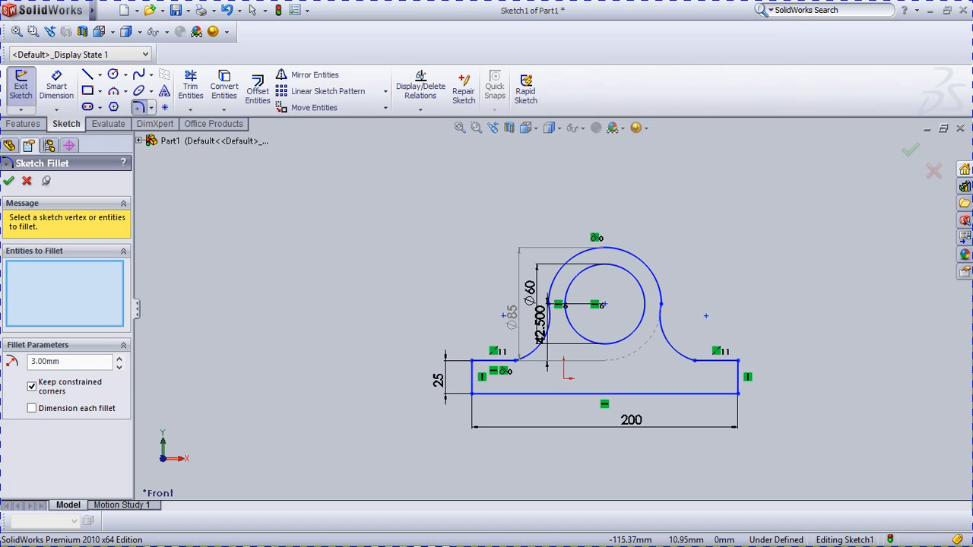
pyautogui.scroll(2, 554, 309)
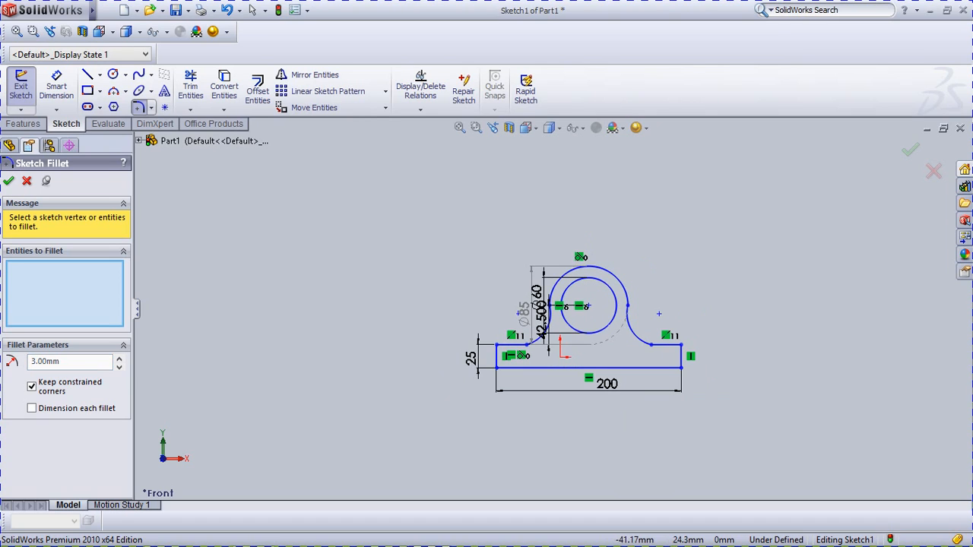
pyautogui.scroll(-3, 464, 383)
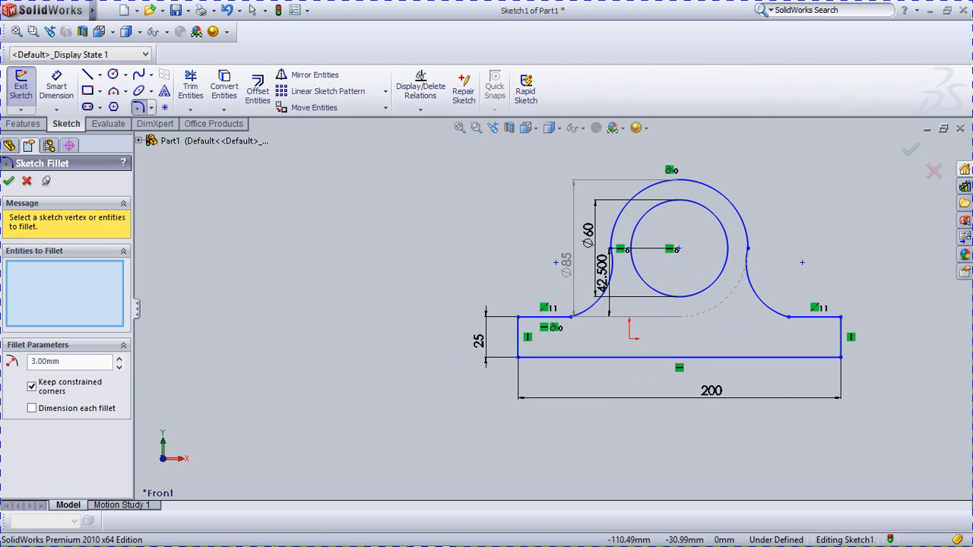
pyautogui.scroll(-2, 427, 410)
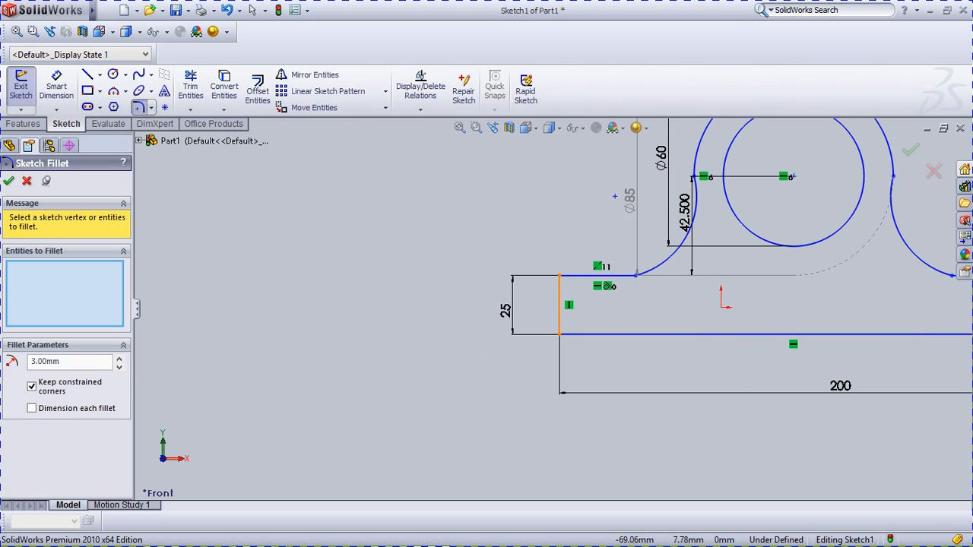
pyautogui.click(561, 312)
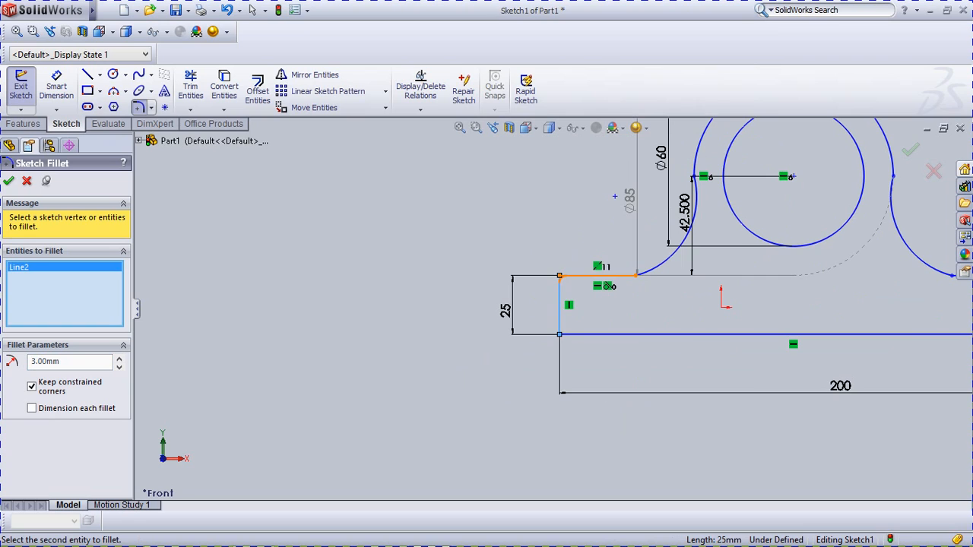
pyautogui.click(578, 275)
# Step: Add the lower-left corner of the base to the 3 mm sketch fillet
pyautogui.scroll(1, 559, 283)
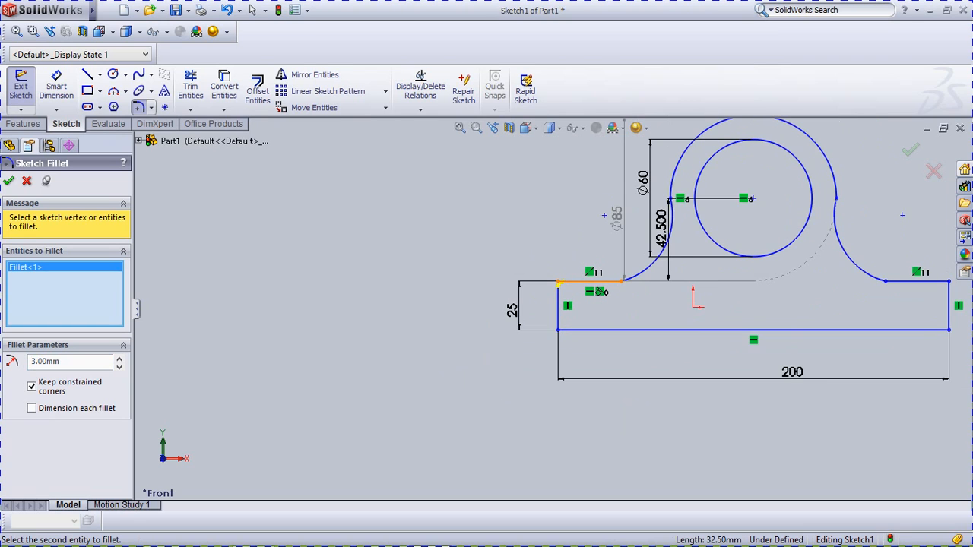
pyautogui.scroll(-1, 559, 283)
pyautogui.click(559, 308)
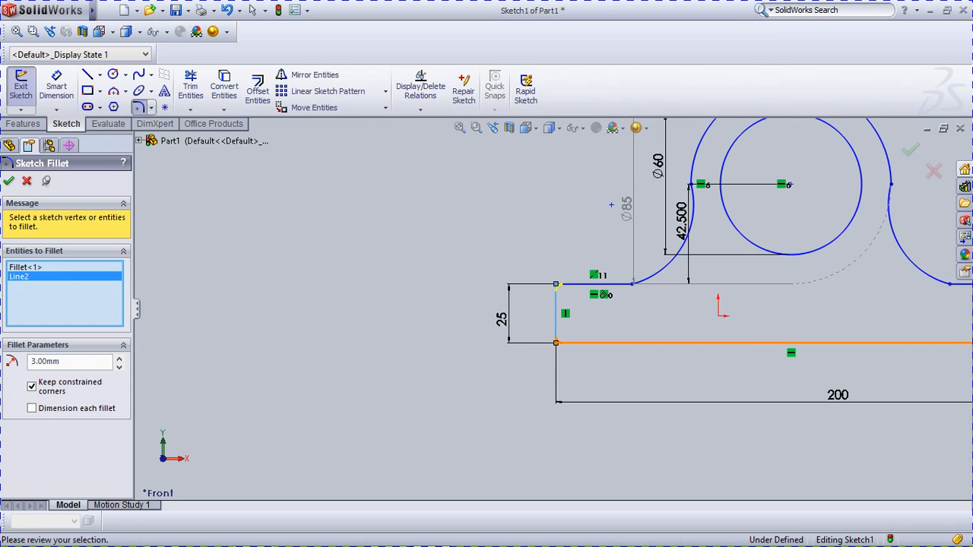
pyautogui.click(581, 343)
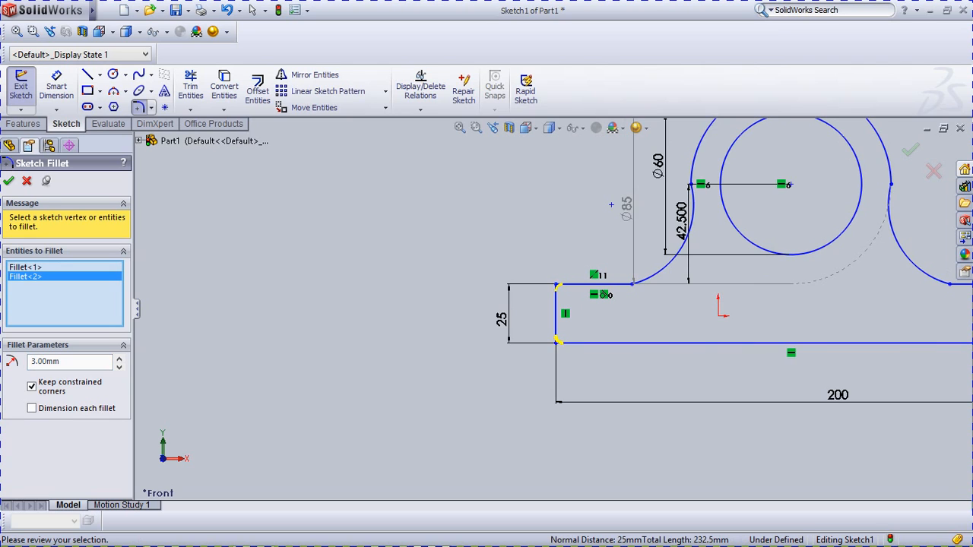
# Step: Add the junction between the left arc and the base's upper-left edge to the 3 mm sketch fillet
pyautogui.scroll(2, 578, 305)
pyautogui.scroll(1, 577, 283)
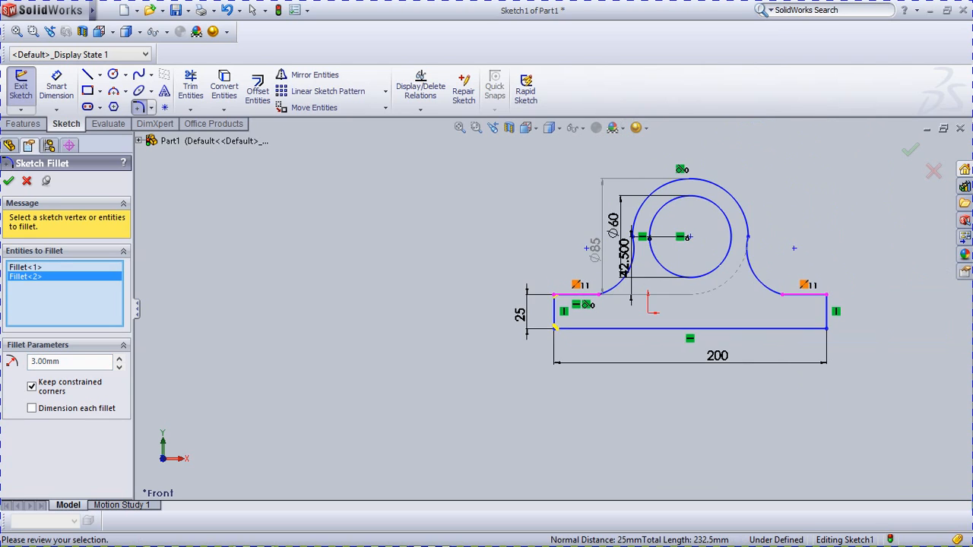
pyautogui.scroll(1, 613, 262)
pyautogui.scroll(-3, 613, 262)
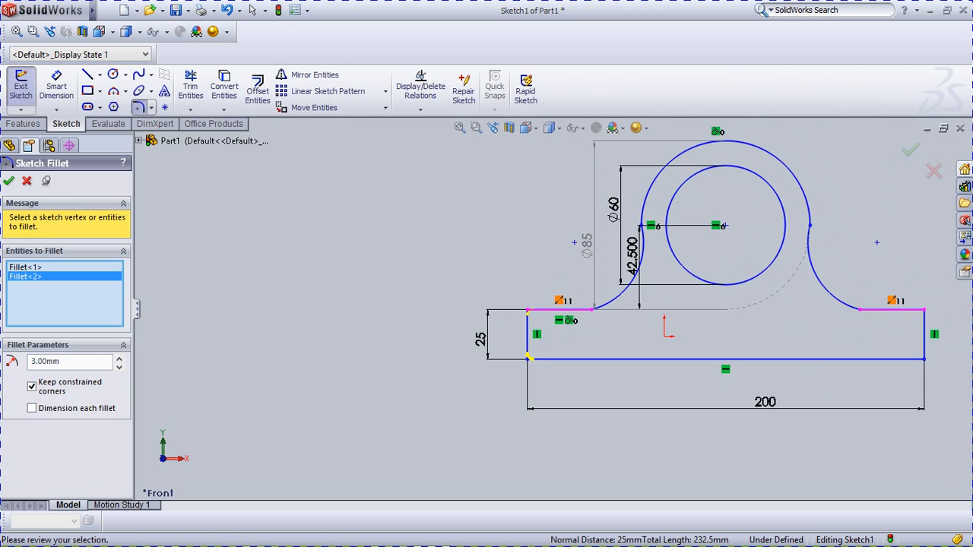
pyautogui.scroll(-2, 585, 283)
pyautogui.click(630, 282)
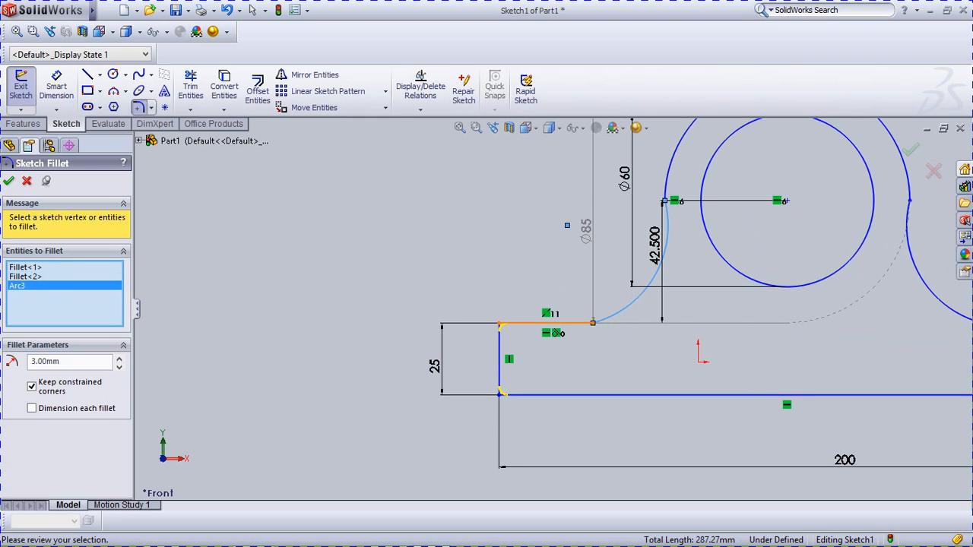
pyautogui.click(548, 324)
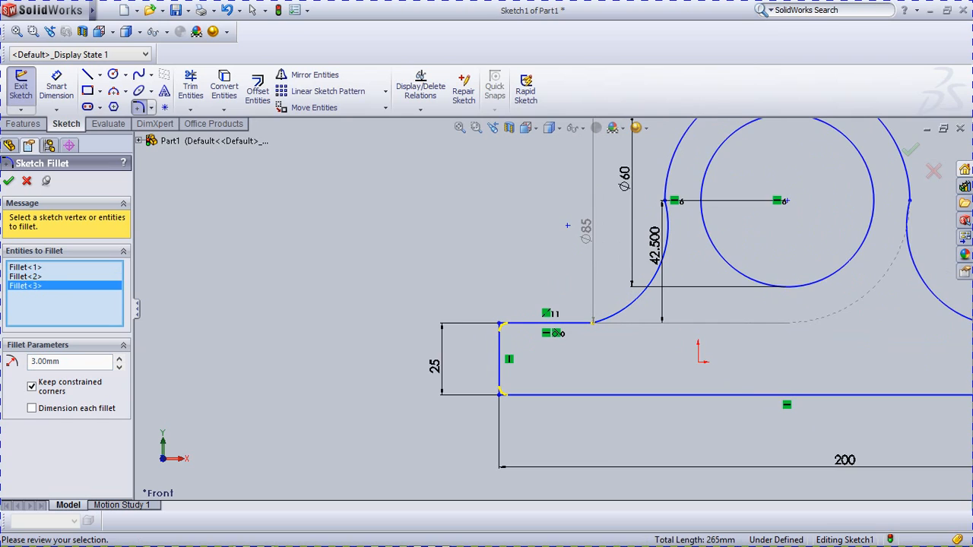
# Step: Add the junction between the right arc and the base's upper-right edge to the 3 mm sketch fillet
pyautogui.scroll(2, 552, 309)
pyautogui.scroll(1, 552, 313)
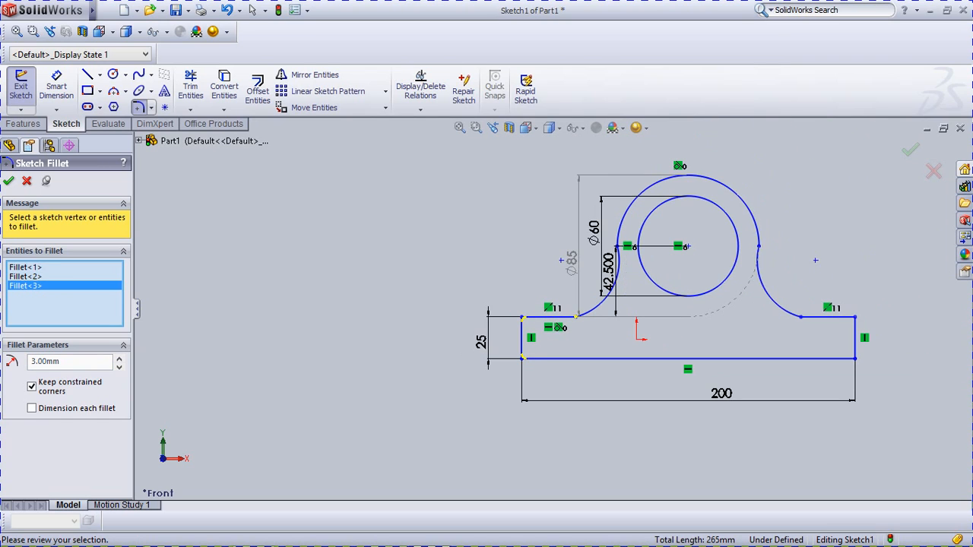
pyautogui.click(777, 293)
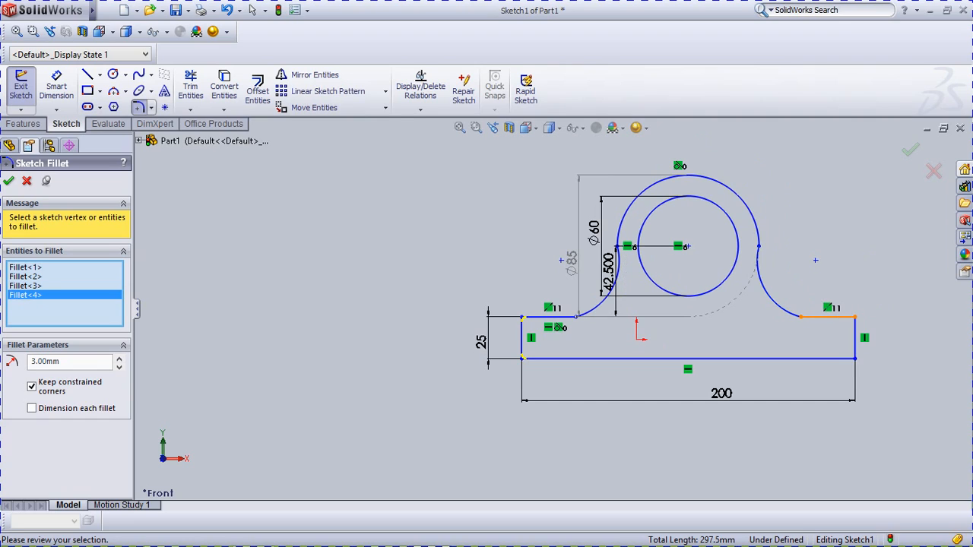
# Step: Add the base's upper-right and lower-right corners to the 3 mm fillet, apply all the fillets and leave the command
pyautogui.click(830, 317)
pyautogui.click(856, 337)
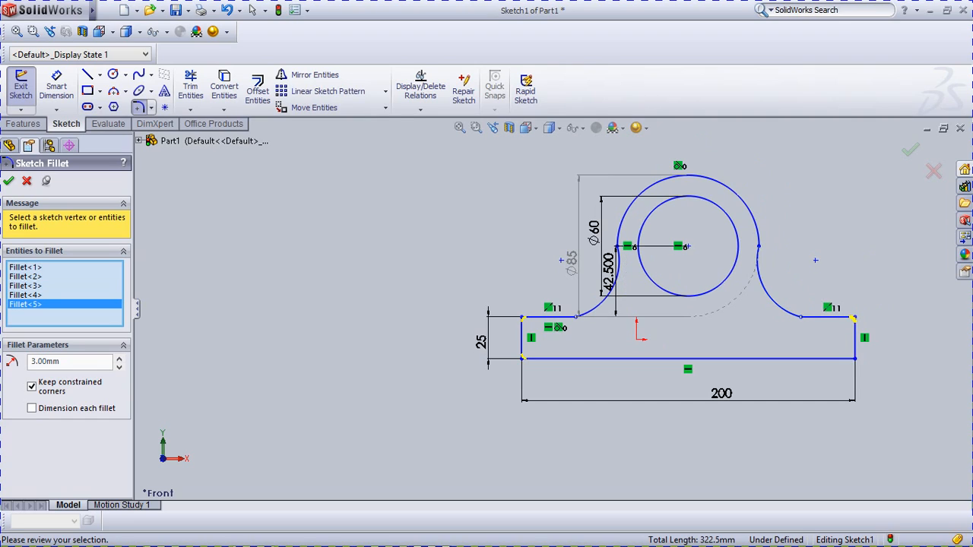
pyautogui.click(825, 359)
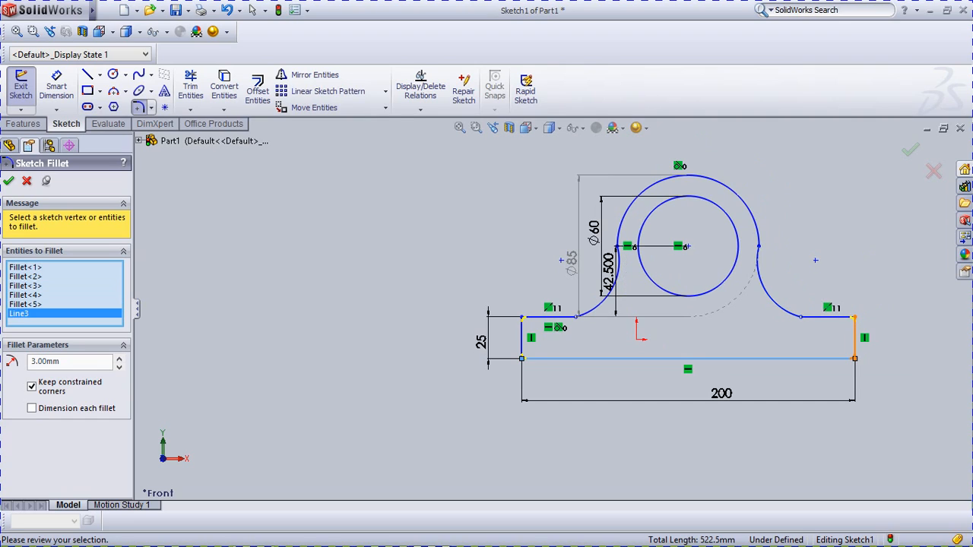
pyautogui.click(855, 339)
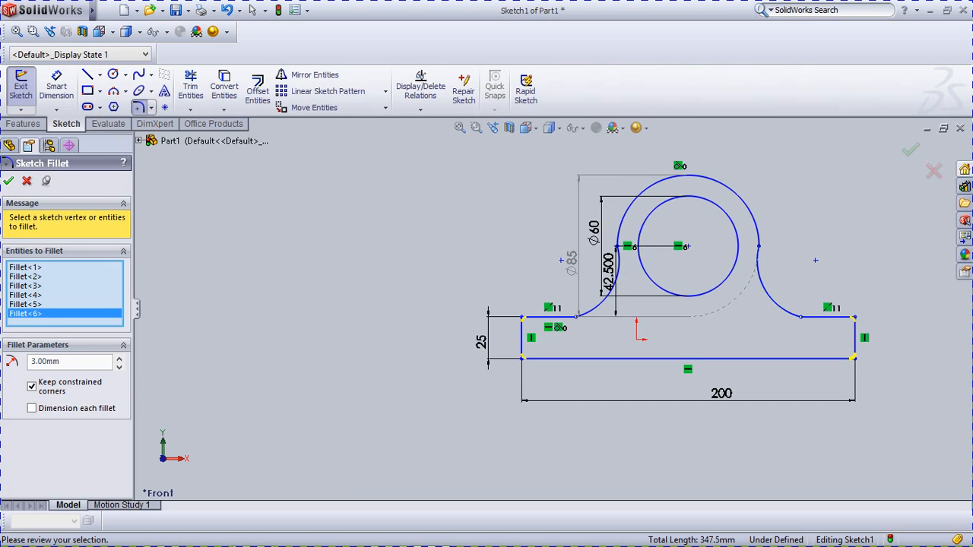
pyautogui.click(9, 181)
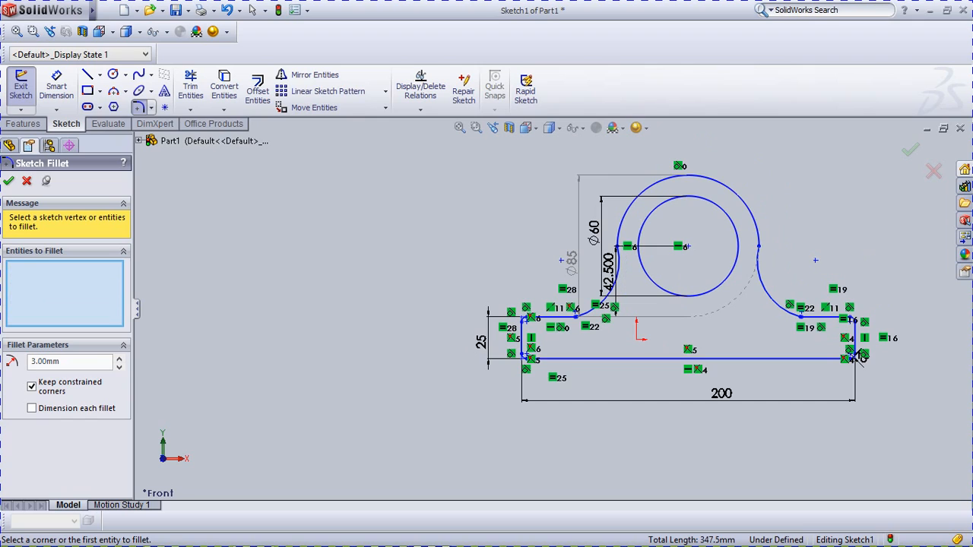
pyautogui.press('Escape')
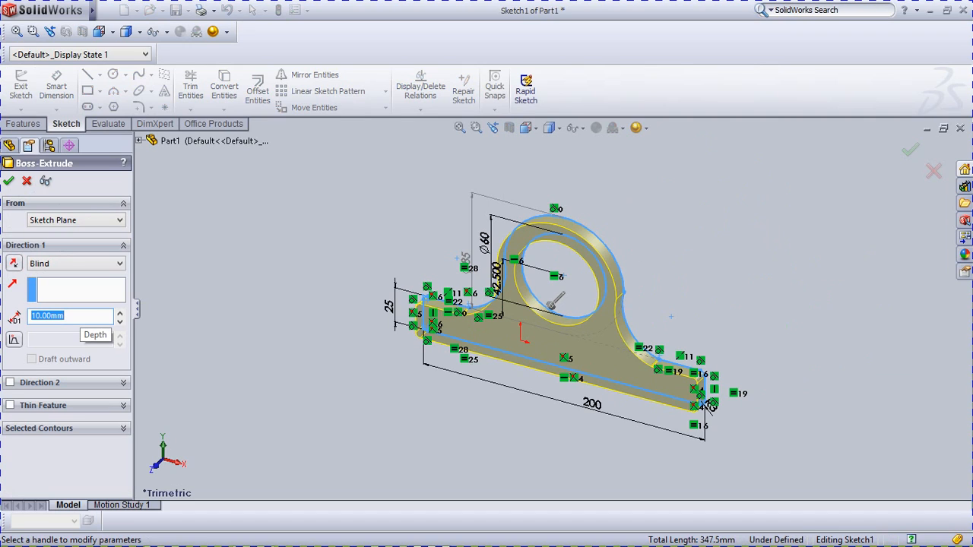
# Step: Extrude the filleted profile to a blind depth of 50 mm
pyautogui.press('BackSpace')
pyautogui.write('50')
pyautogui.press('Return')
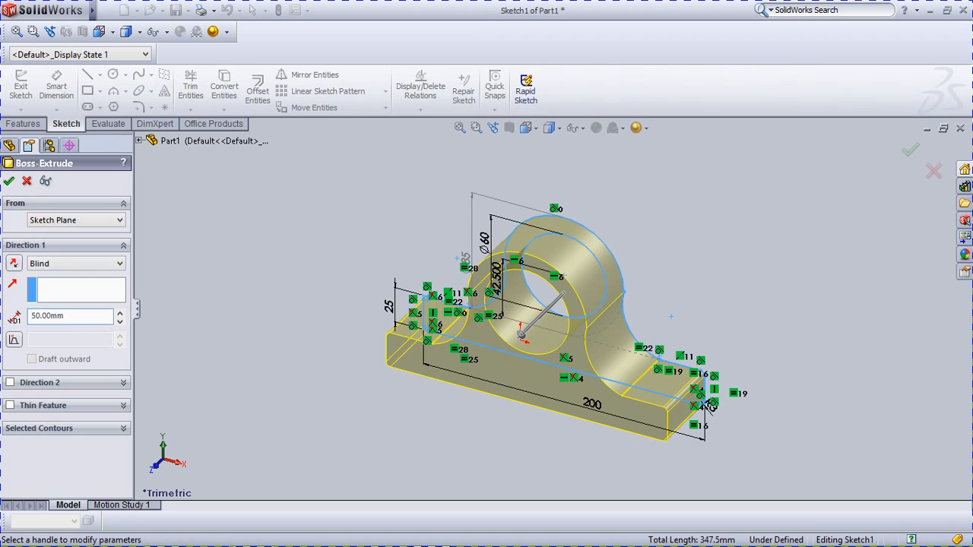
pyautogui.press('Return')
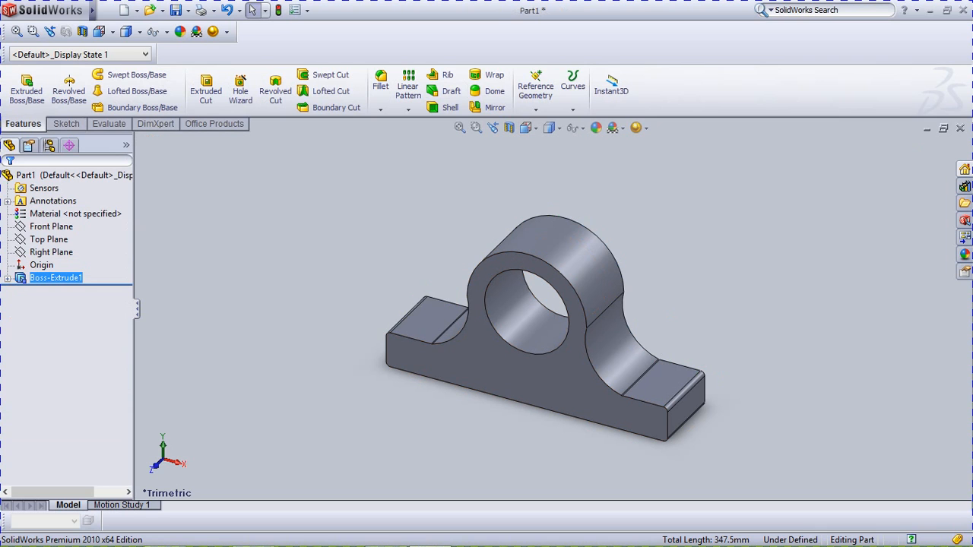
# Step: Start an extruded cut with its sketch on the flat upper face of the base's foot at the +X end
pyautogui.moveTo(544, 327); pyautogui.dragTo(531, 359, button='middle')
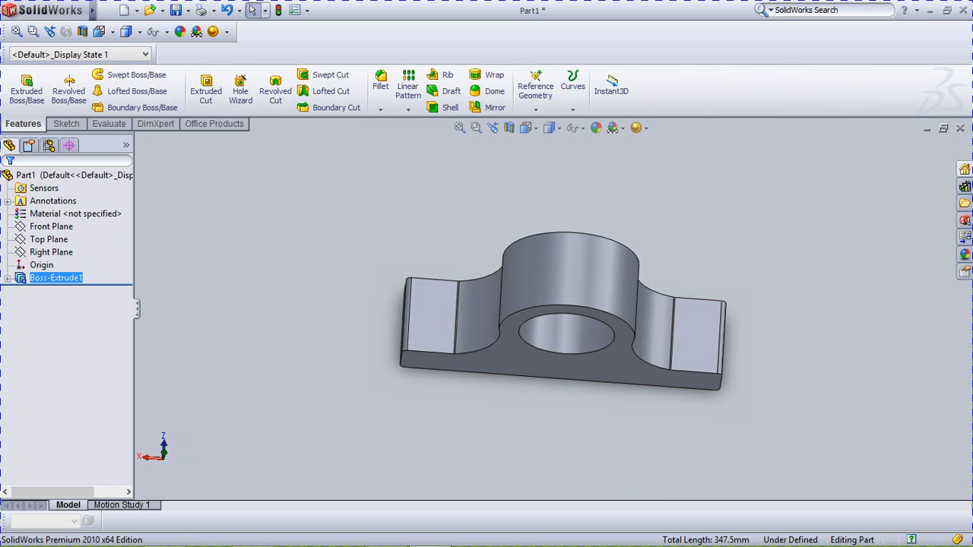
pyautogui.scroll(1, 447, 314)
pyautogui.moveTo(447, 314); pyautogui.dragTo(470, 314, button='middle')
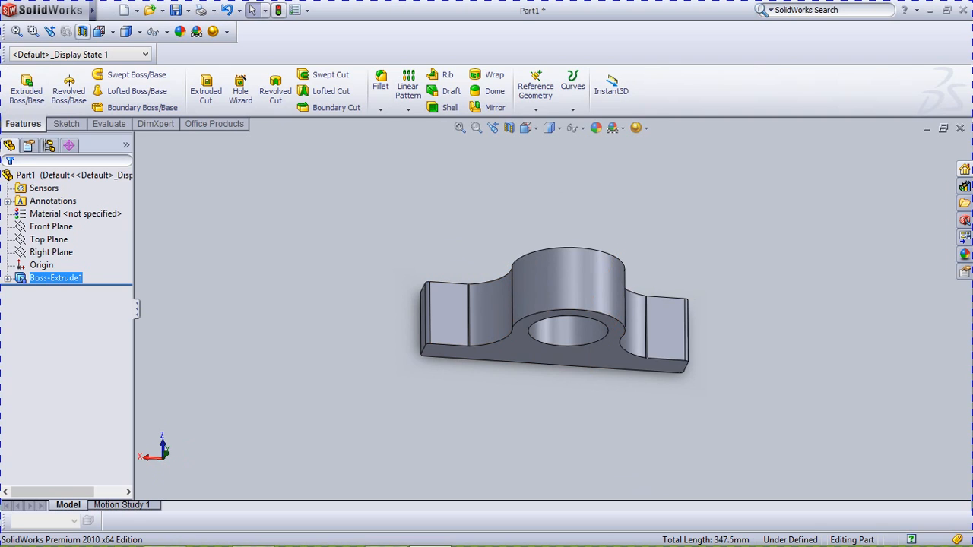
pyautogui.click(206, 89)
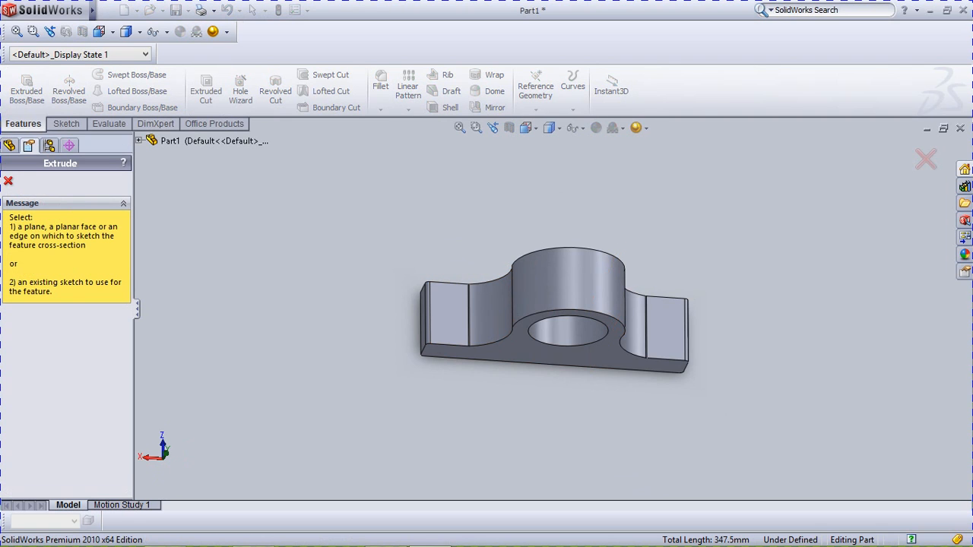
pyautogui.click(449, 319)
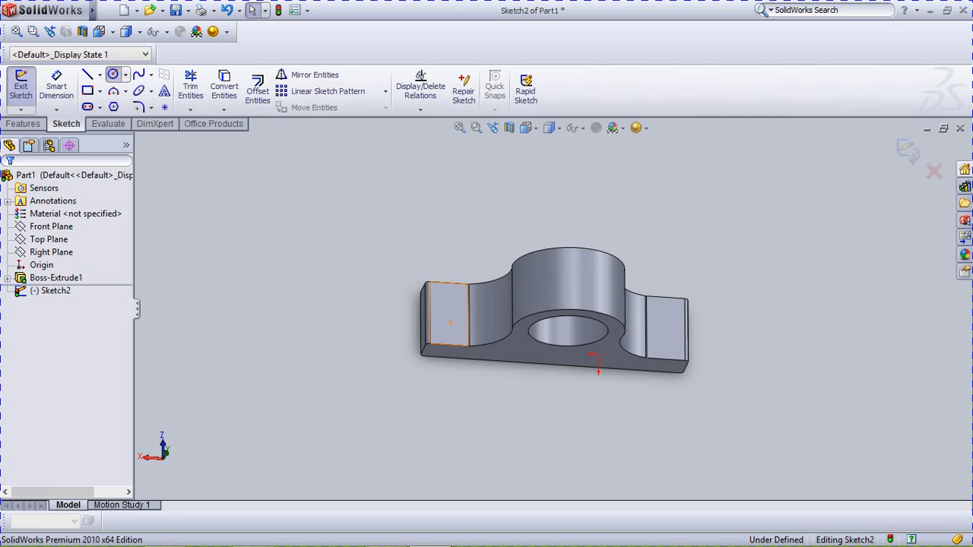
# Step: Sketch a circle of about 5.7 mm radius on the +X foot's upper face, centred midway along the 50 mm extrusion depth
pyautogui.click(112, 73)
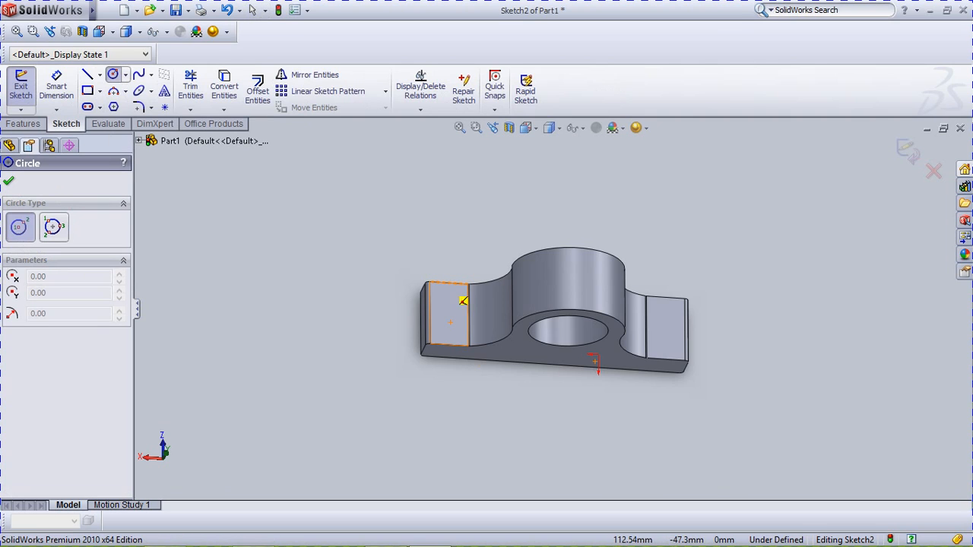
pyautogui.scroll(2, 451, 323)
pyautogui.scroll(-2, 450, 323)
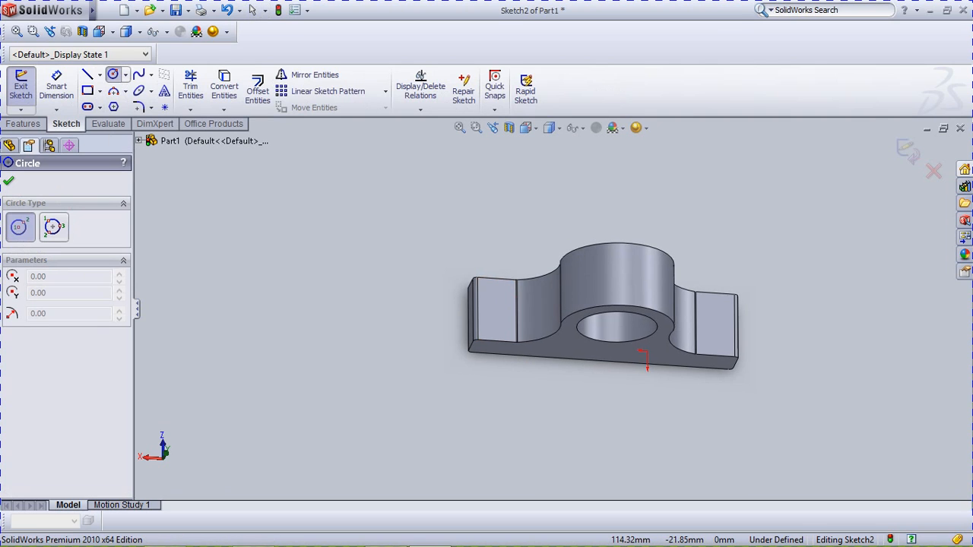
pyautogui.scroll(1, 451, 322)
pyautogui.scroll(-1, 450, 322)
pyautogui.scroll(3, 450, 323)
pyautogui.scroll(-2, 551, 314)
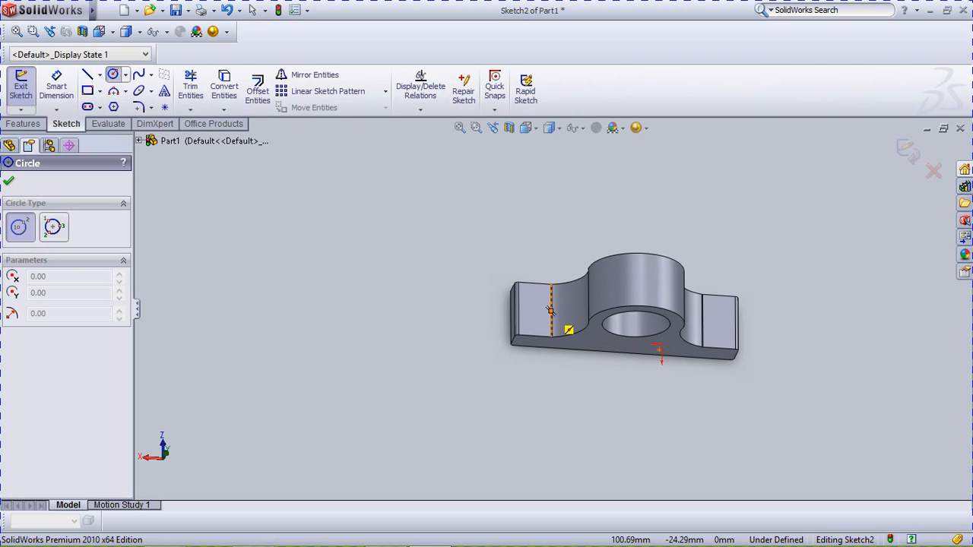
pyautogui.scroll(1, 551, 314)
pyautogui.scroll(-3, 550, 314)
pyautogui.scroll(-2, 555, 315)
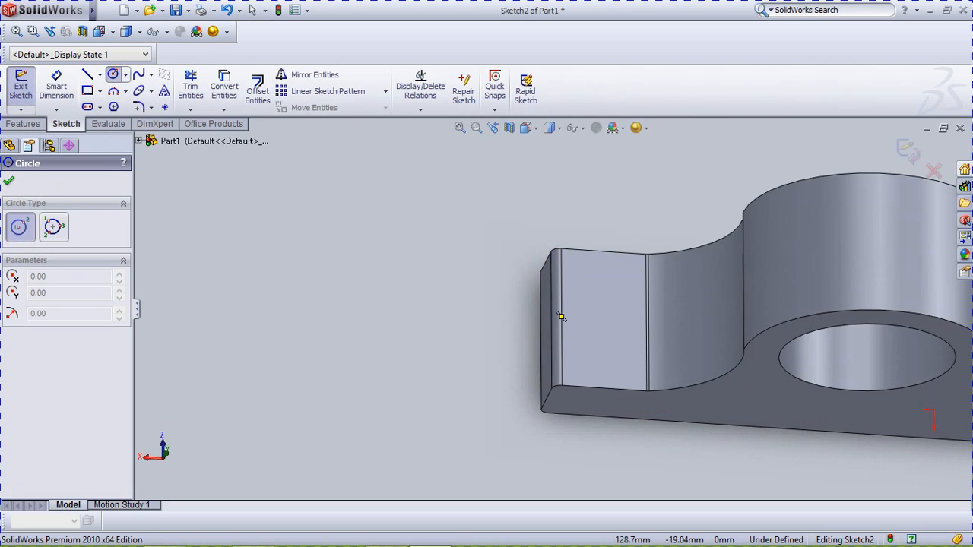
pyautogui.scroll(2, 577, 342)
pyautogui.scroll(-2, 496, 339)
pyautogui.scroll(2, 519, 327)
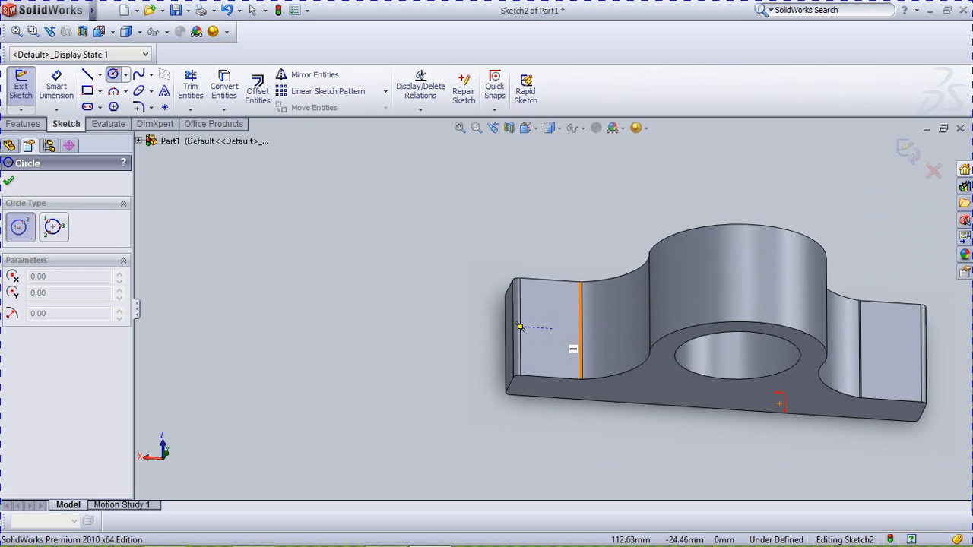
pyautogui.click(546, 326)
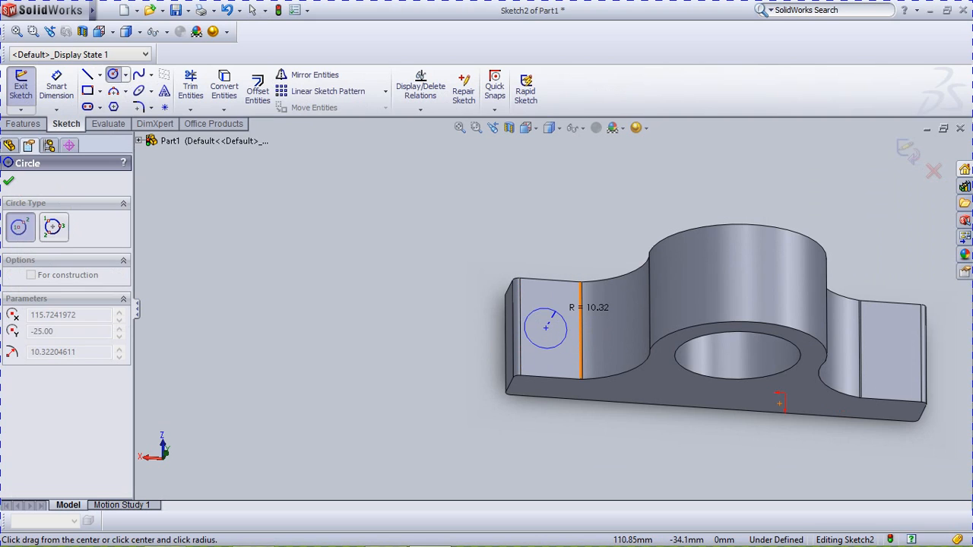
pyautogui.click(550, 316)
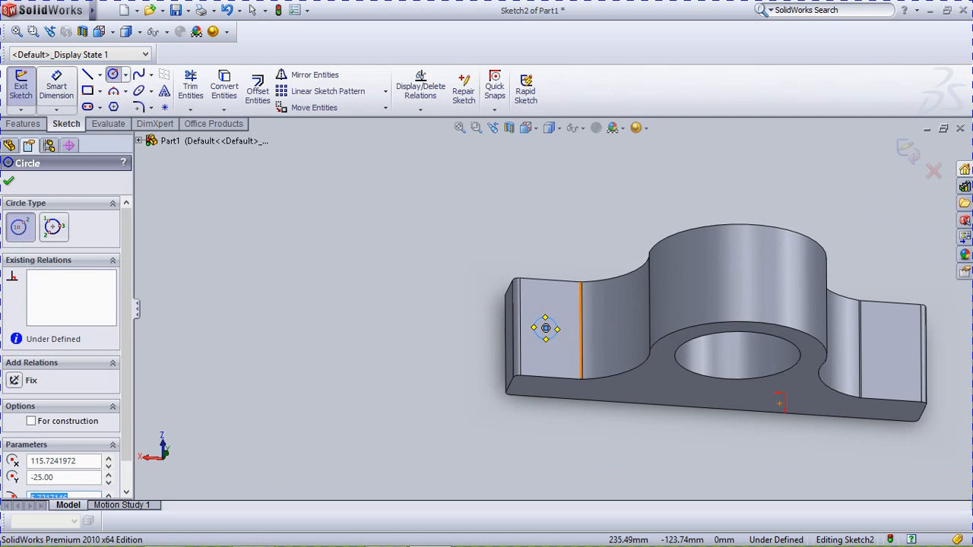
# Step: Try to dimension the distance from the circle's center to the midpoint of the face's outer edge
pyautogui.click(56, 85)
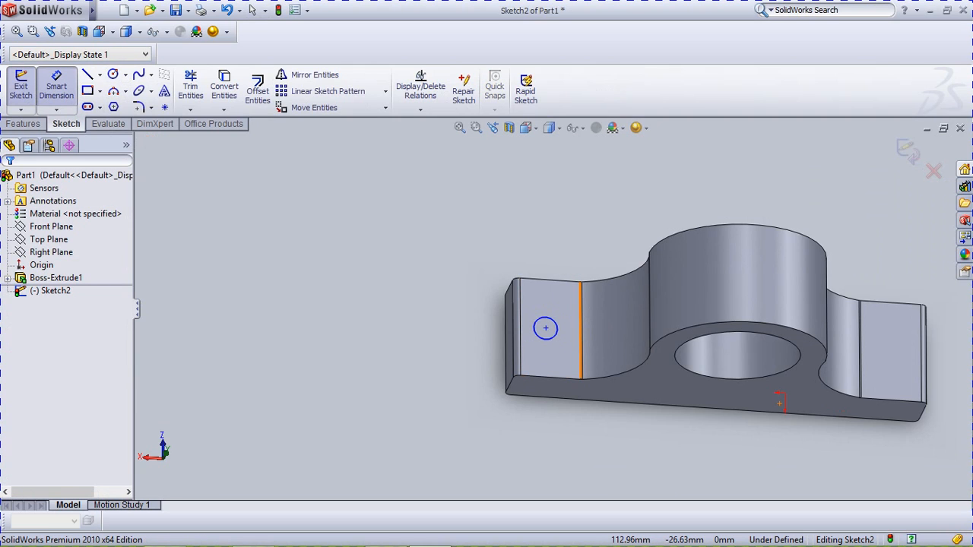
pyautogui.click(546, 328)
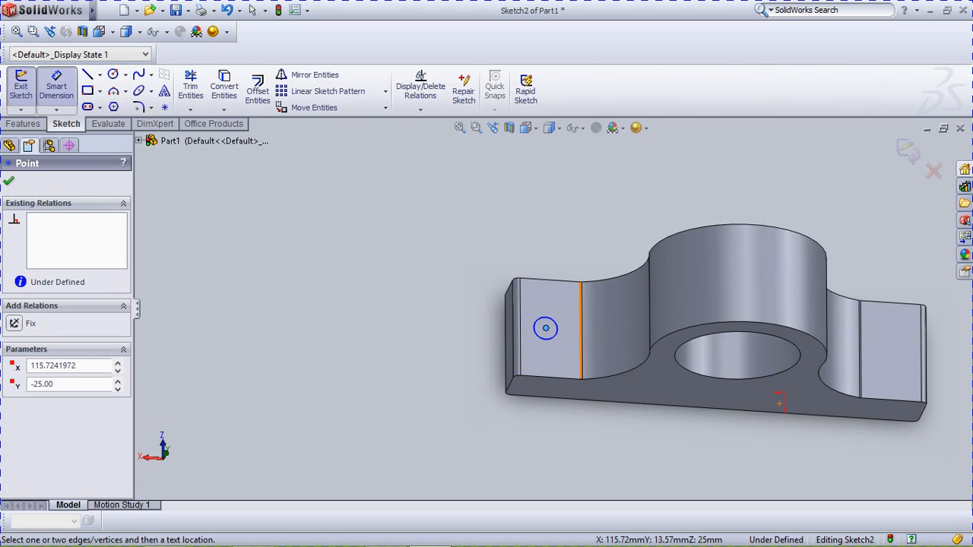
pyautogui.click(521, 327)
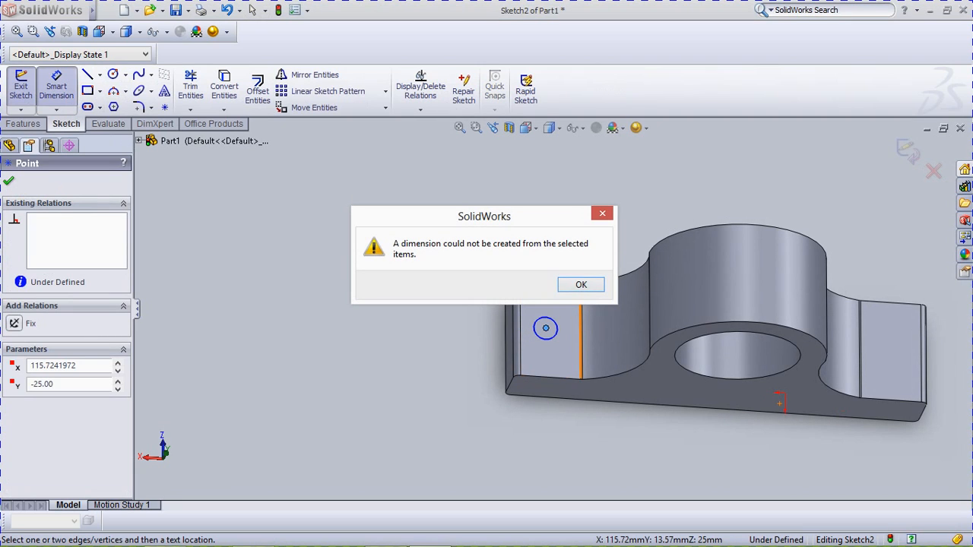
pyautogui.click(581, 285)
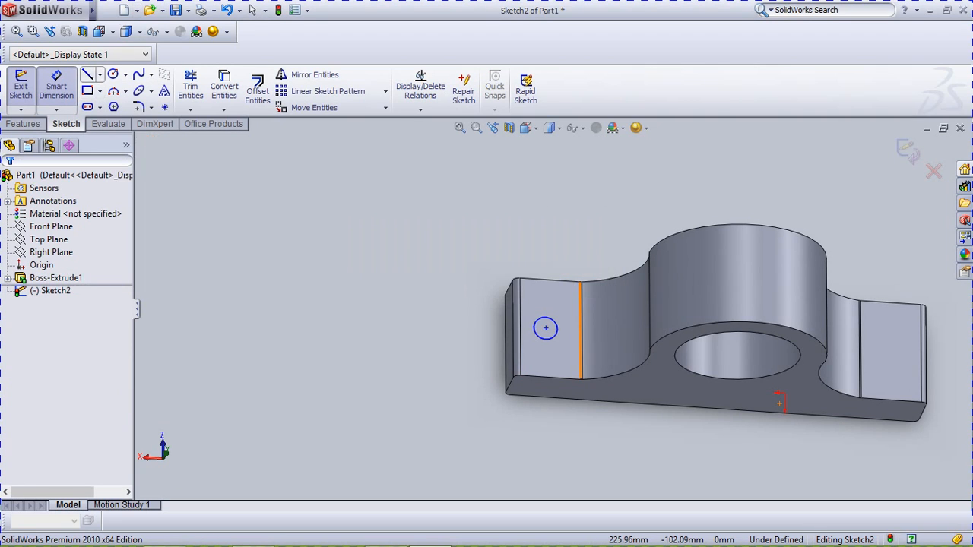
# Step: Draw a horizontal line about 12.25 mm long from the circle's center to the midpoint of the face's outer edge
pyautogui.click(88, 75)
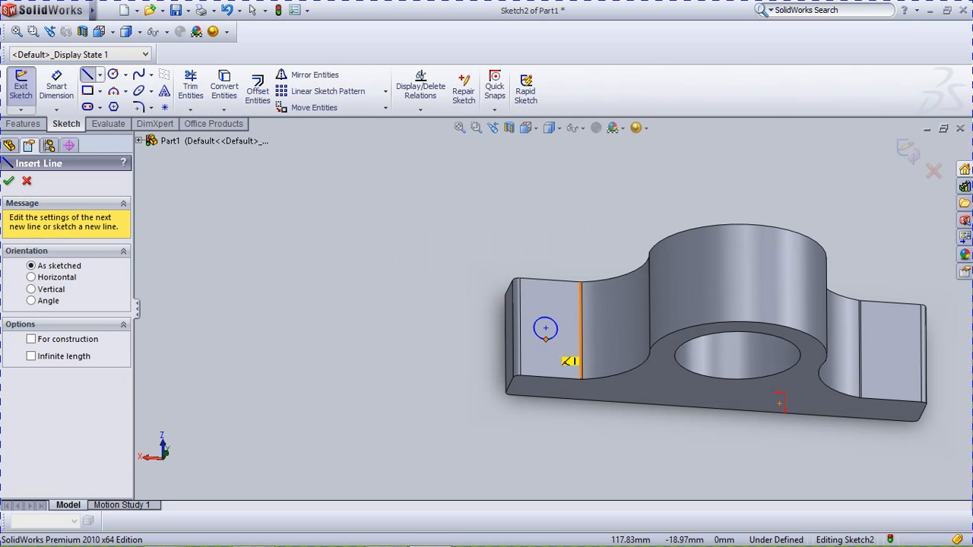
pyautogui.click(545, 328)
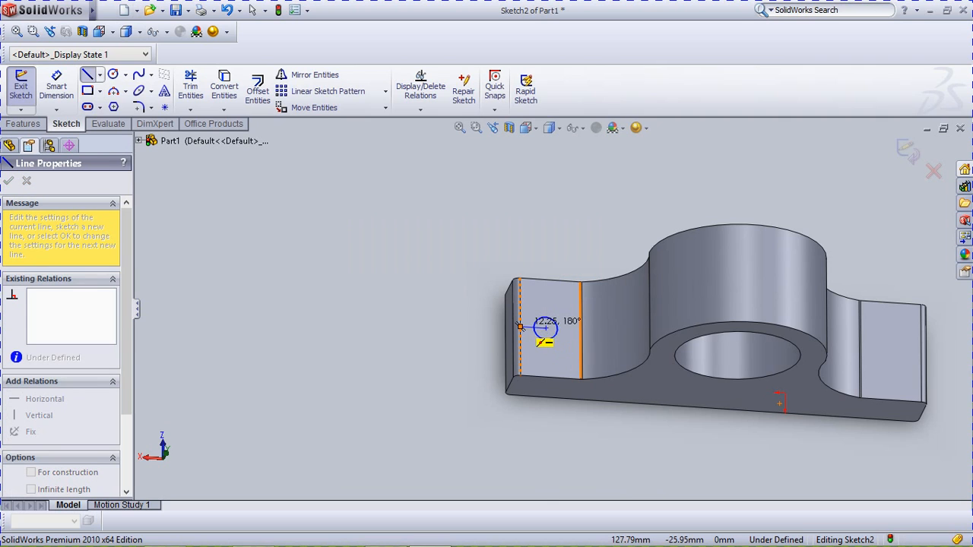
pyautogui.click(520, 327)
pyautogui.press('Escape')
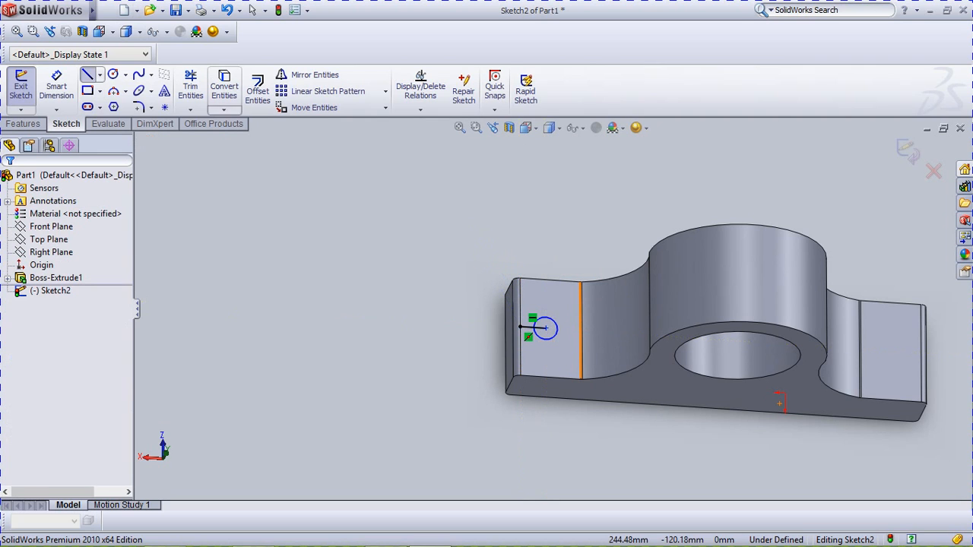
# Step: Dimension the horizontal line between the foot's outer edge and the circle's center and set its length to 15 mm
pyautogui.click(56, 86)
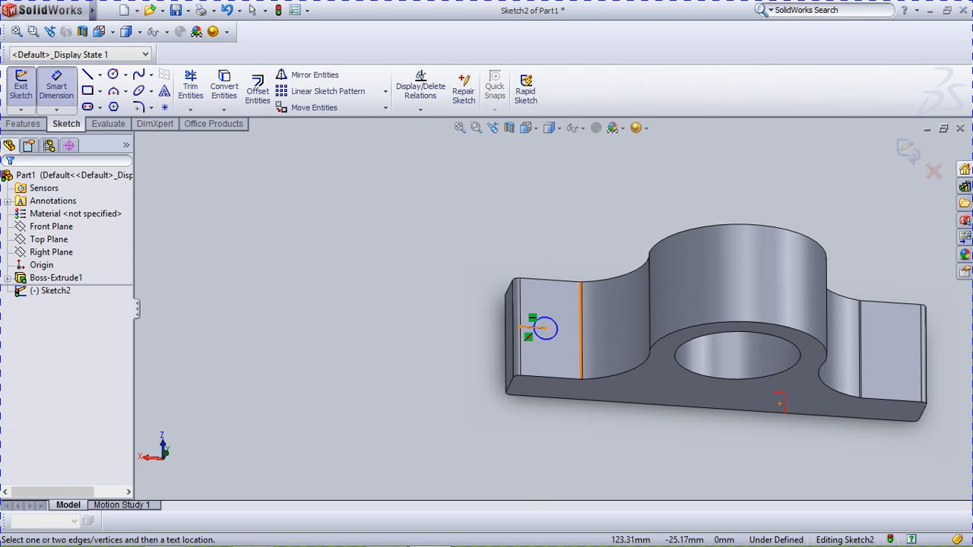
pyautogui.click(532, 328)
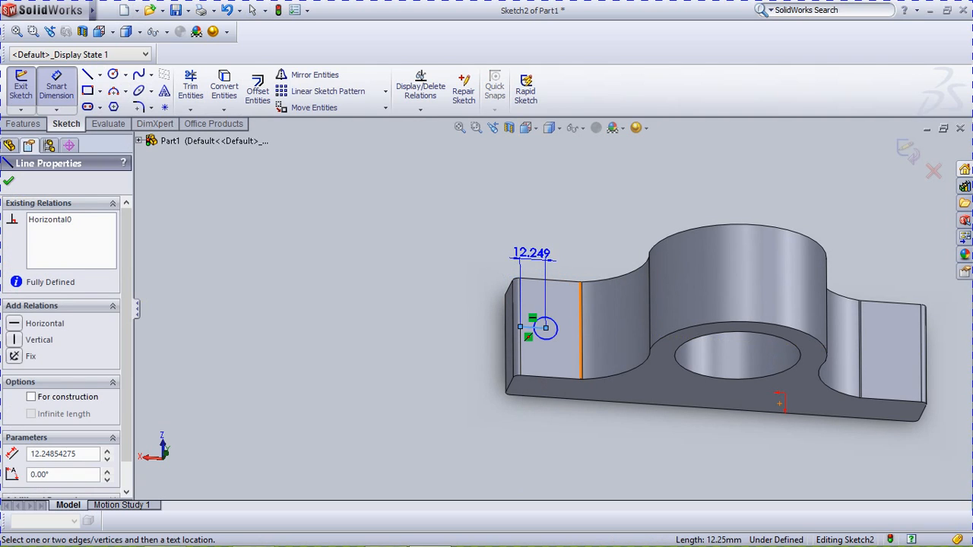
pyautogui.click(531, 254)
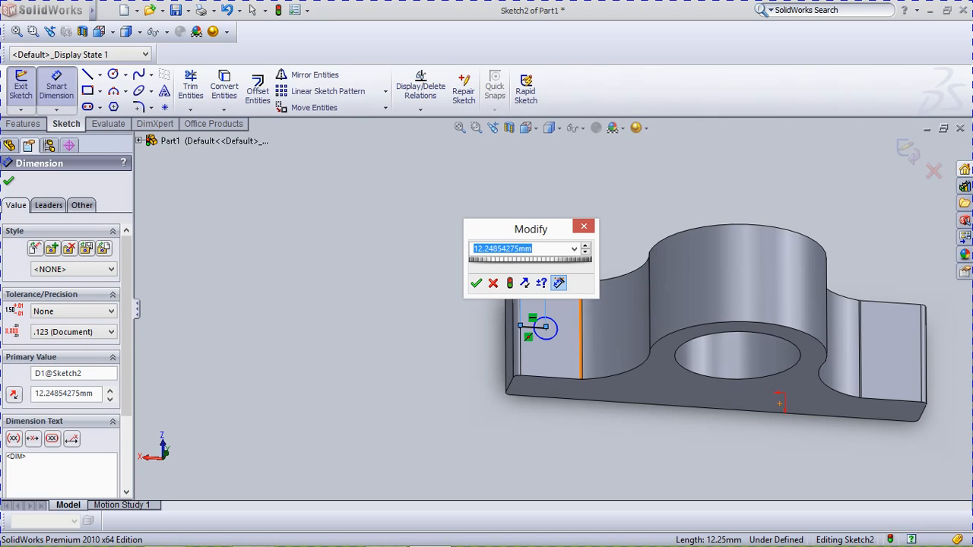
pyautogui.write('11')
pyautogui.press('BackSpace')
pyautogui.press('BackSpace')
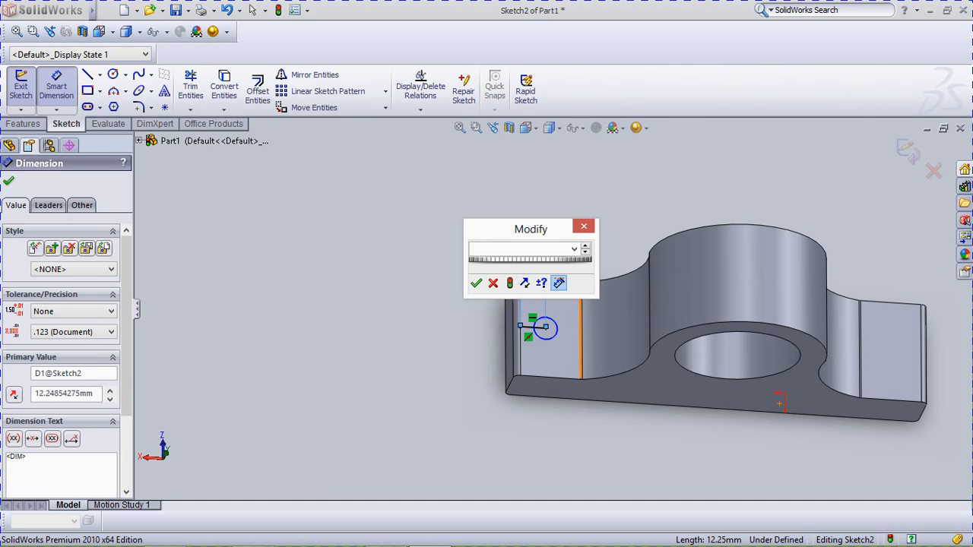
pyautogui.write('15')
pyautogui.press('Return')
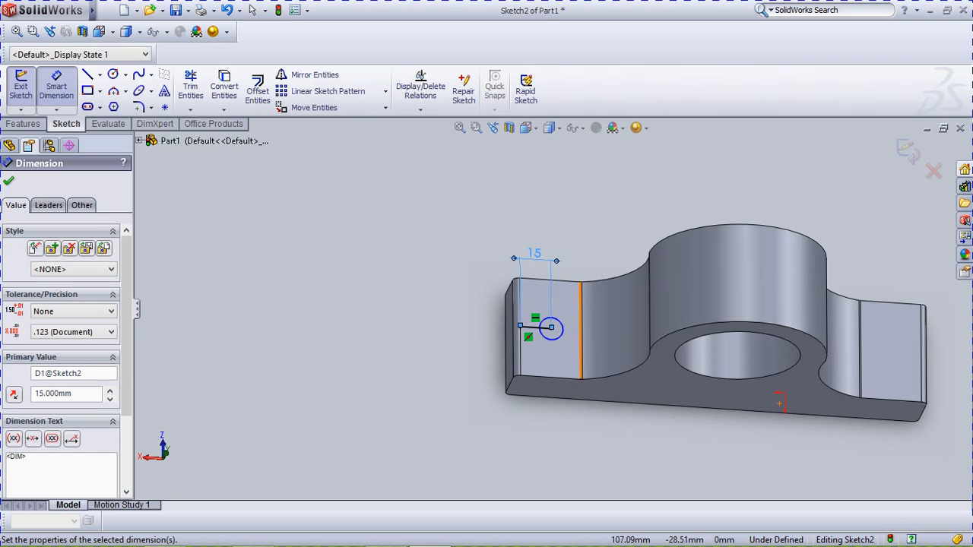
# Step: Delete the horizontal helper line between the circle's center and the foot's outer edge, together with its associated dimension
pyautogui.rightClick(541, 328)
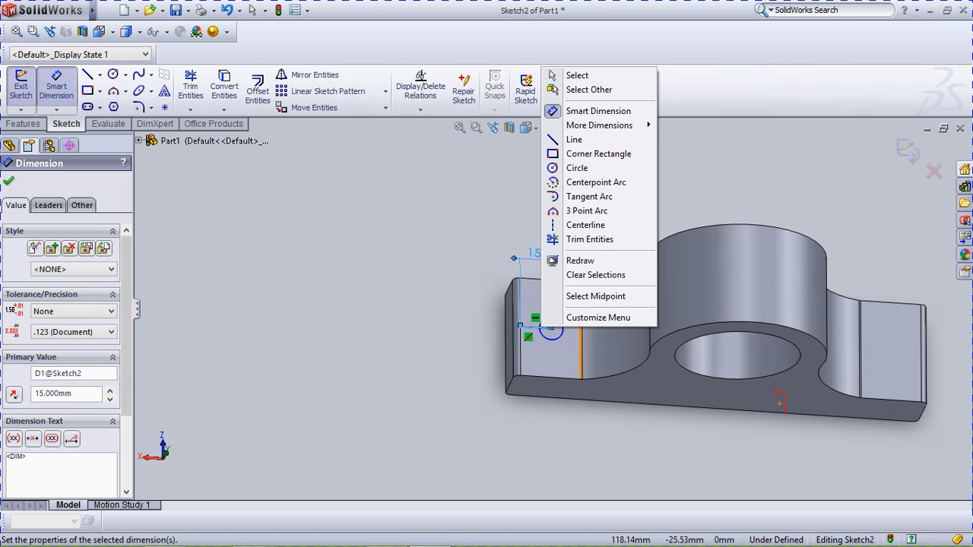
pyautogui.click(595, 274)
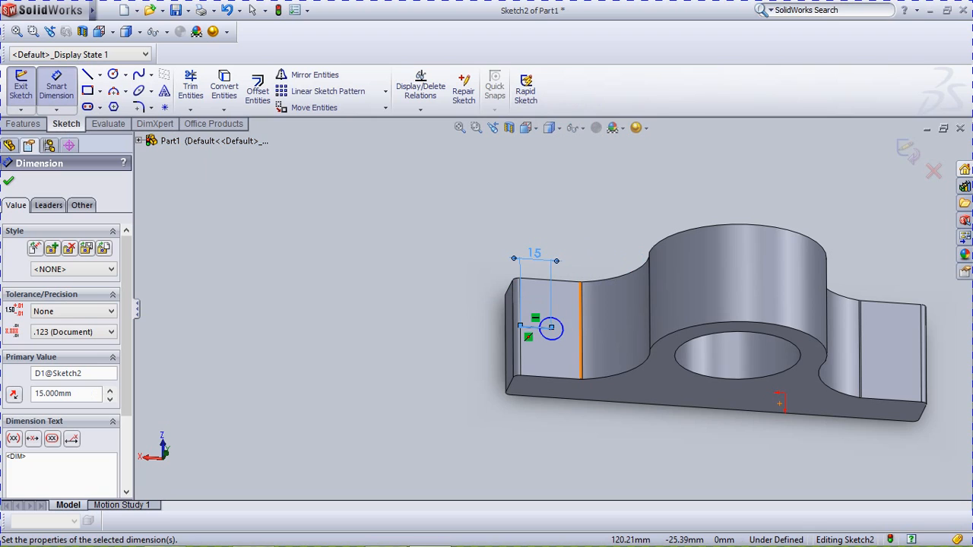
pyautogui.rightClick(536, 329)
pyautogui.press('Escape')
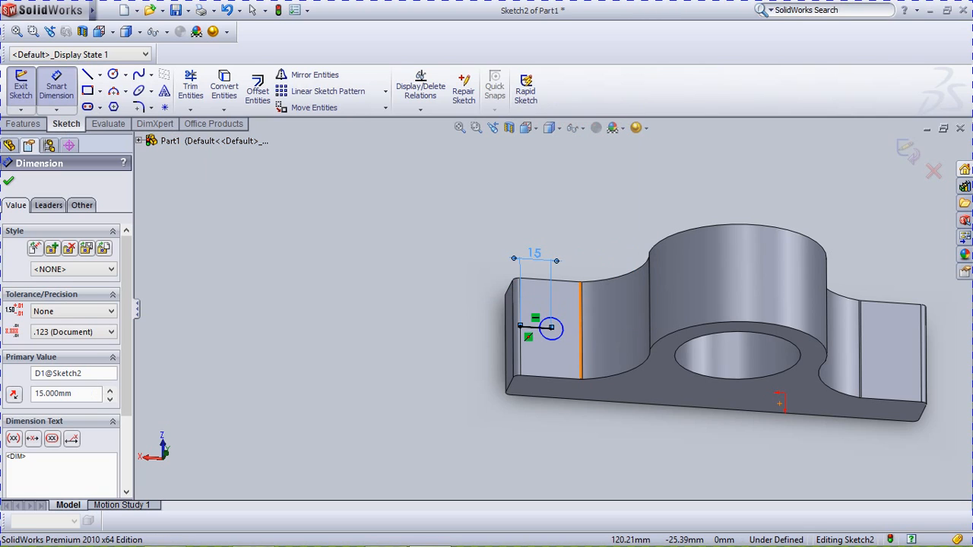
pyautogui.click(533, 327)
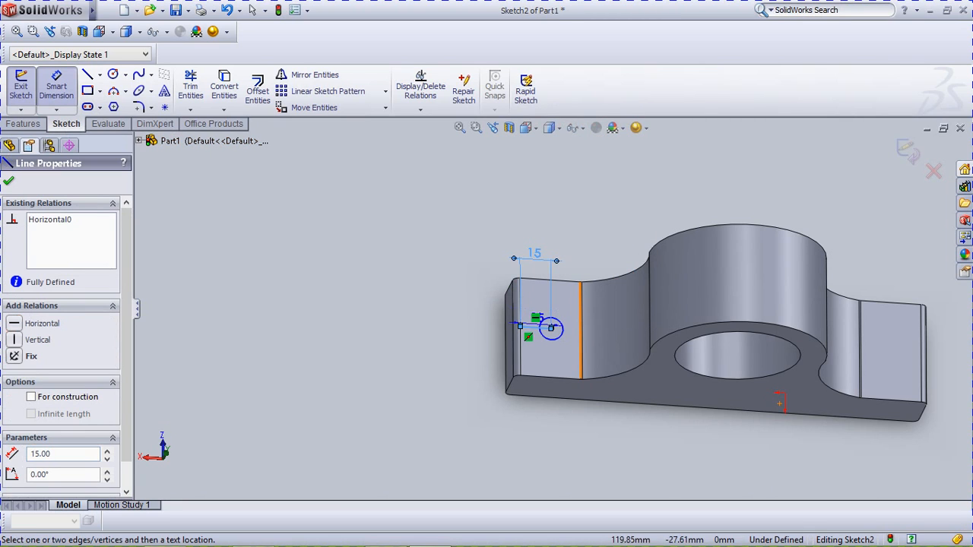
pyautogui.press('Escape')
pyautogui.click(56, 87)
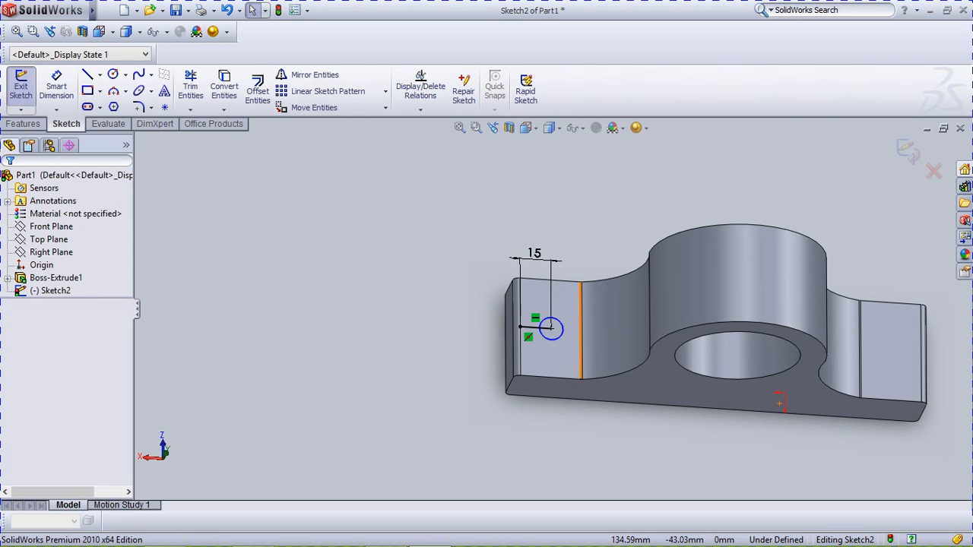
pyautogui.click(536, 327)
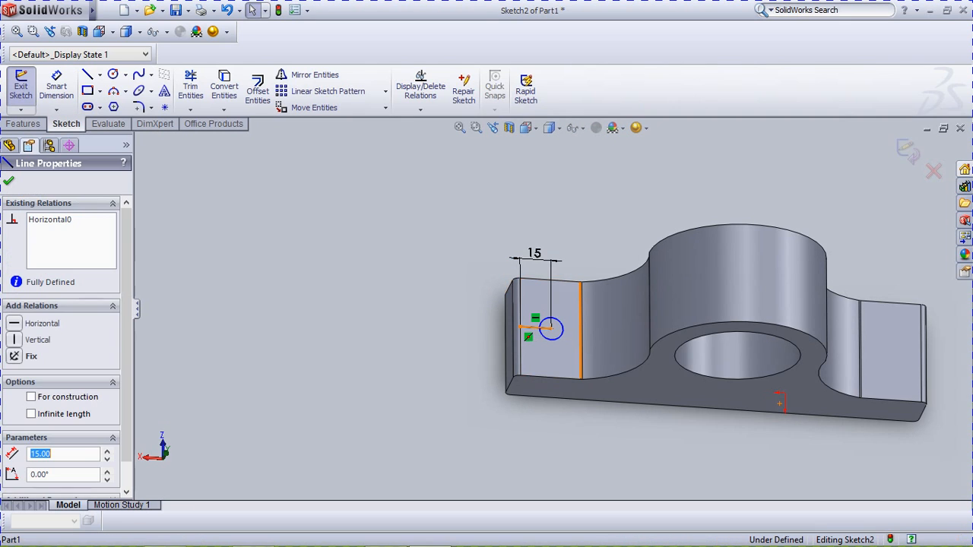
pyautogui.rightClick(549, 328)
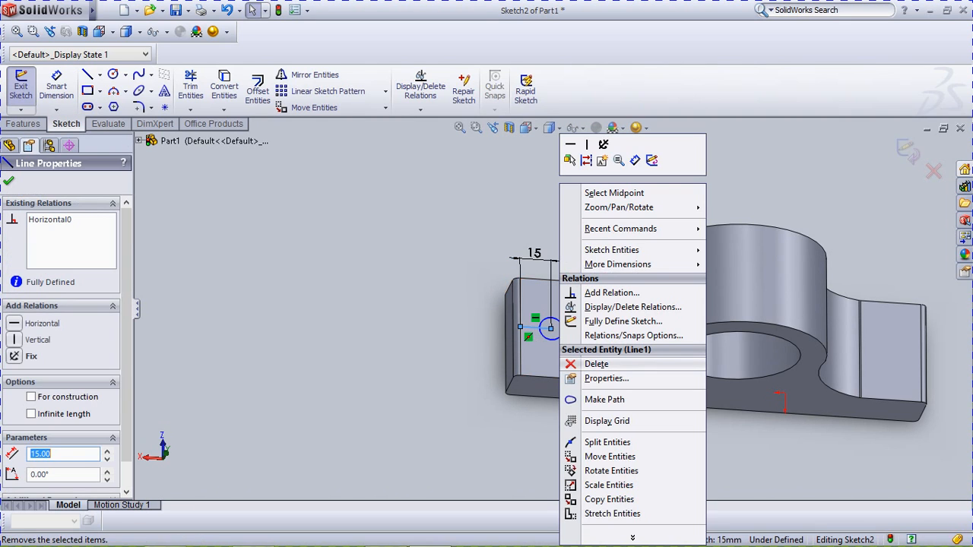
pyautogui.click(596, 365)
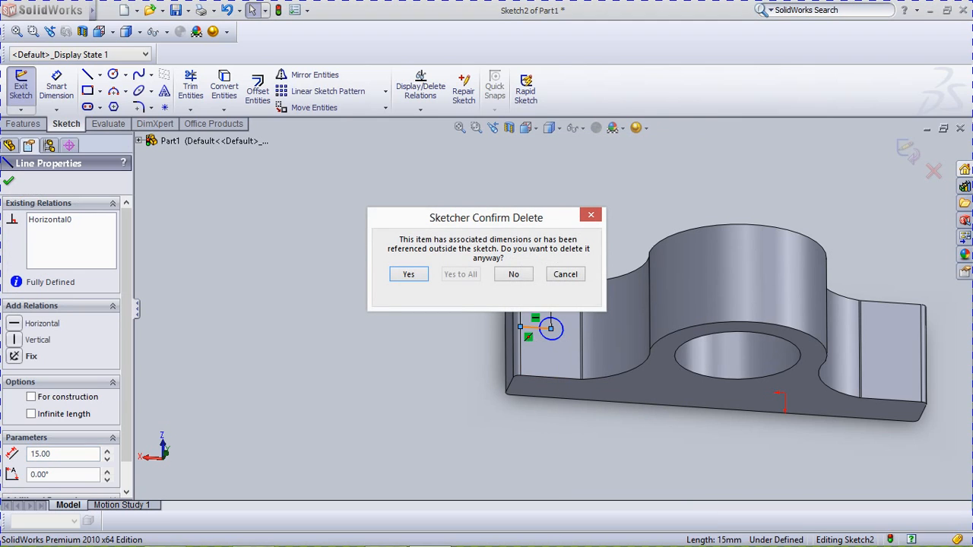
pyautogui.press('Return')
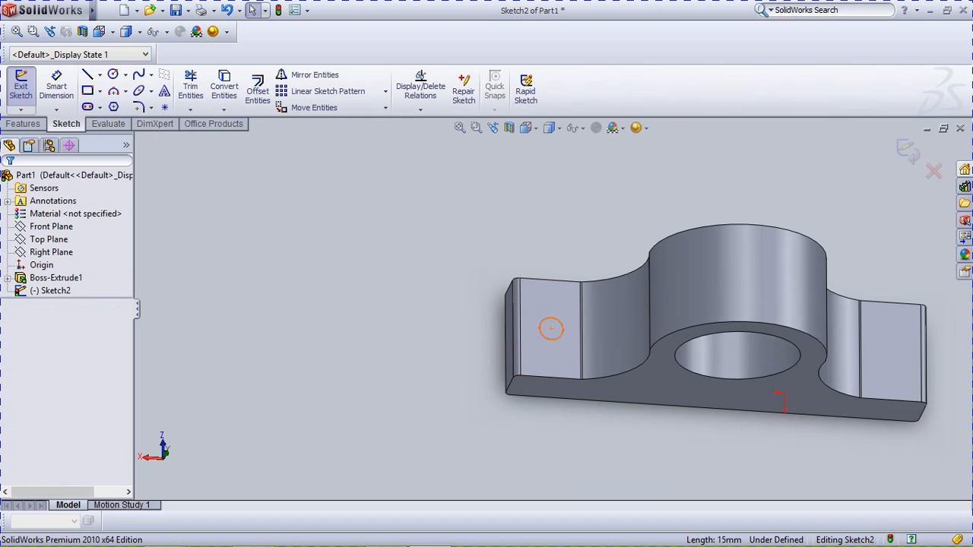
# Step: Dimension the circle on the +X foot and set its diameter to 11 mm
pyautogui.click(59, 86)
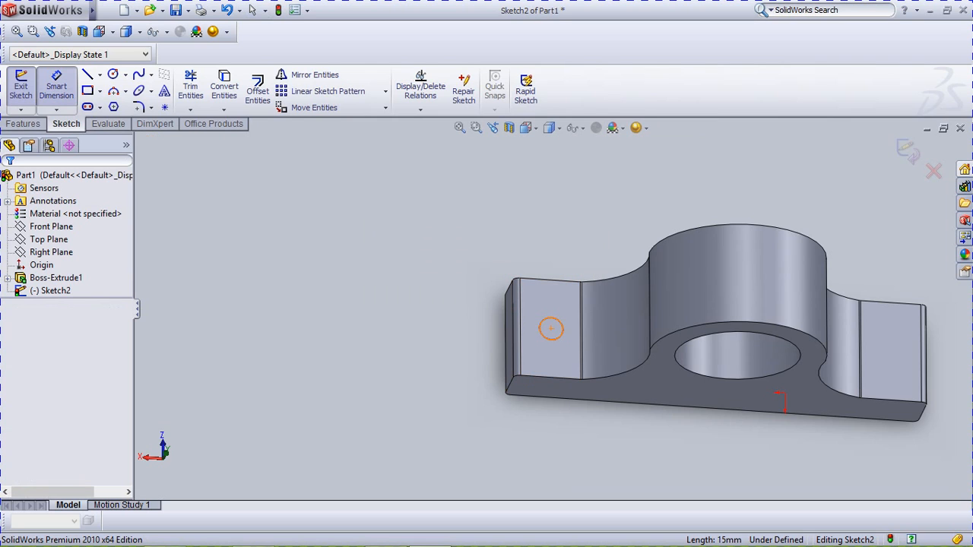
pyautogui.click(541, 328)
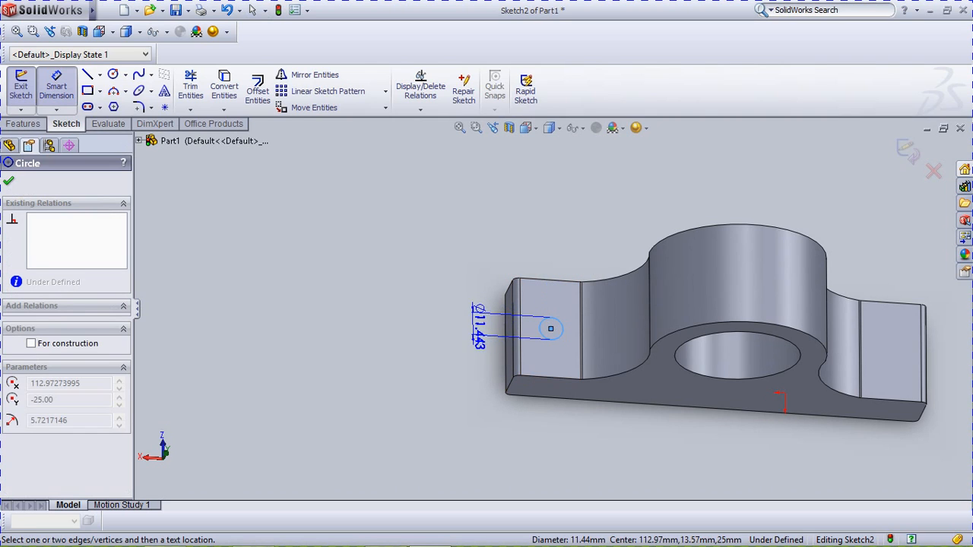
pyautogui.click(473, 319)
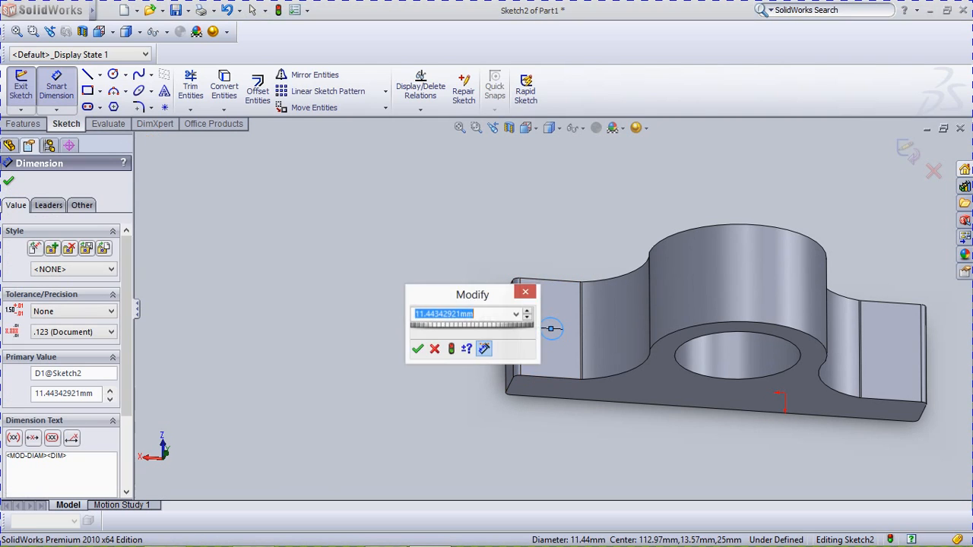
pyautogui.write('11')
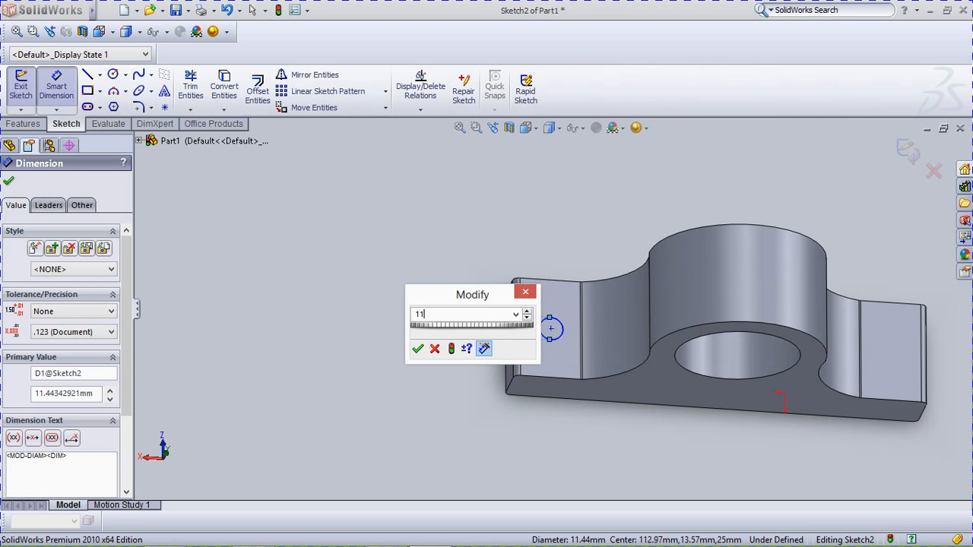
pyautogui.press('Return')
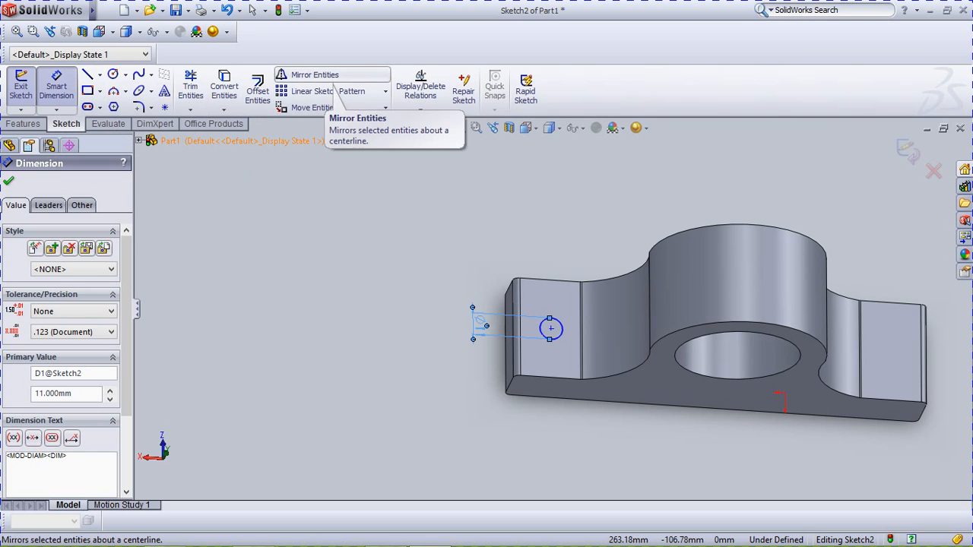
# Step: Draw a vertical line about 64 mm long from the midpoint of the central boss's back edge, across the part's depth and past its front
pyautogui.click(312, 76)
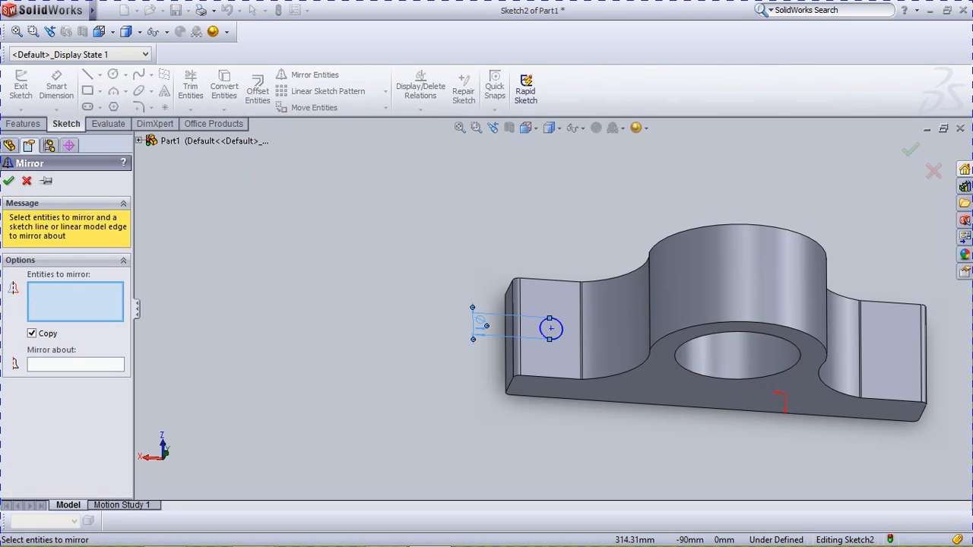
pyautogui.click(27, 181)
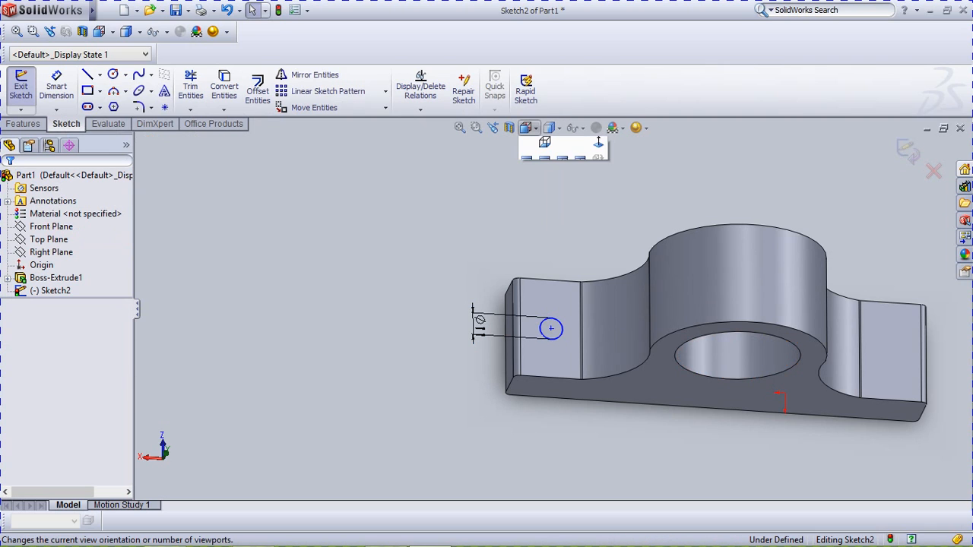
pyautogui.click(526, 128)
pyautogui.click(545, 146)
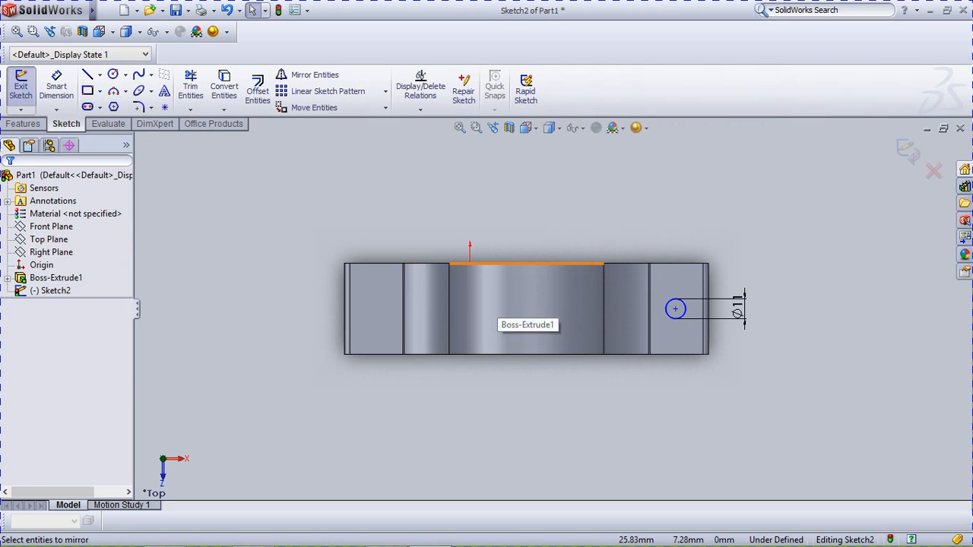
pyautogui.click(88, 74)
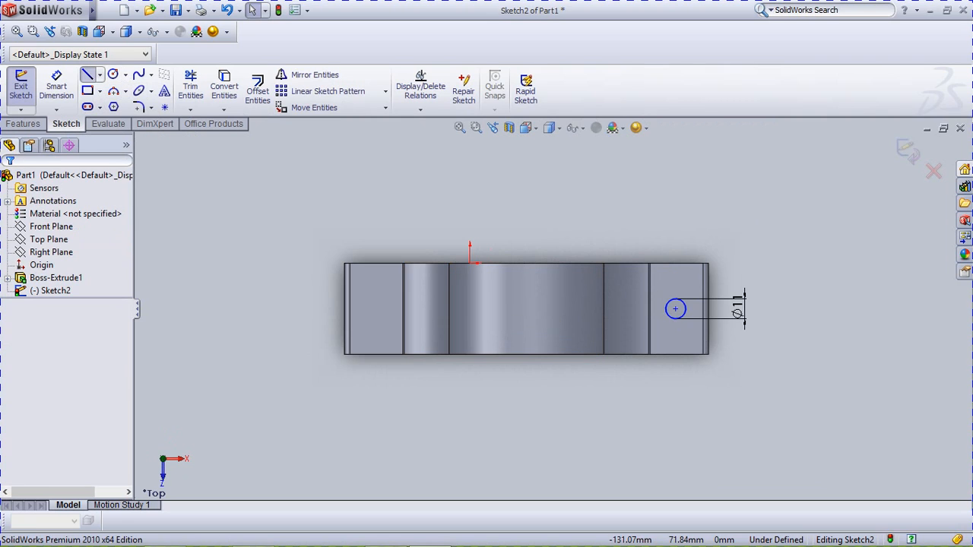
pyautogui.click(527, 263)
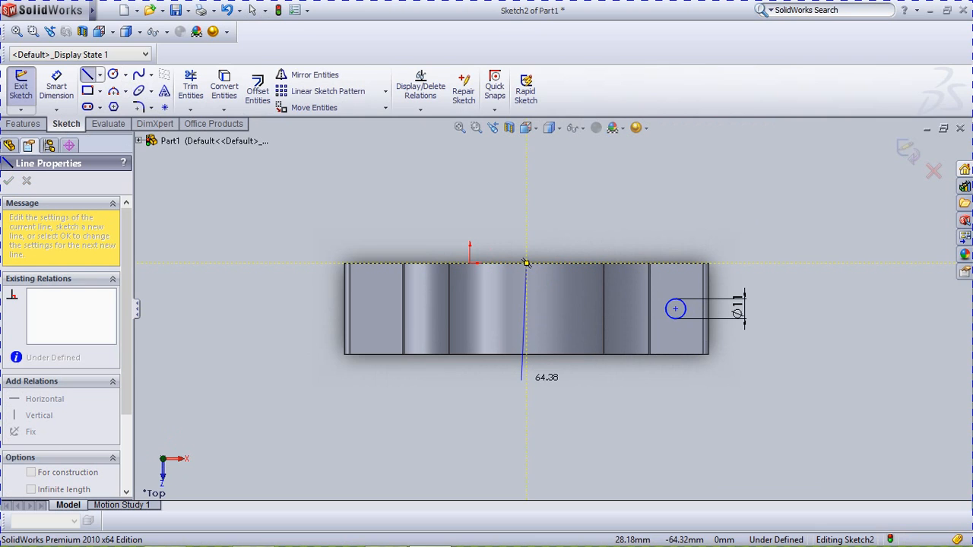
pyautogui.click(526, 381)
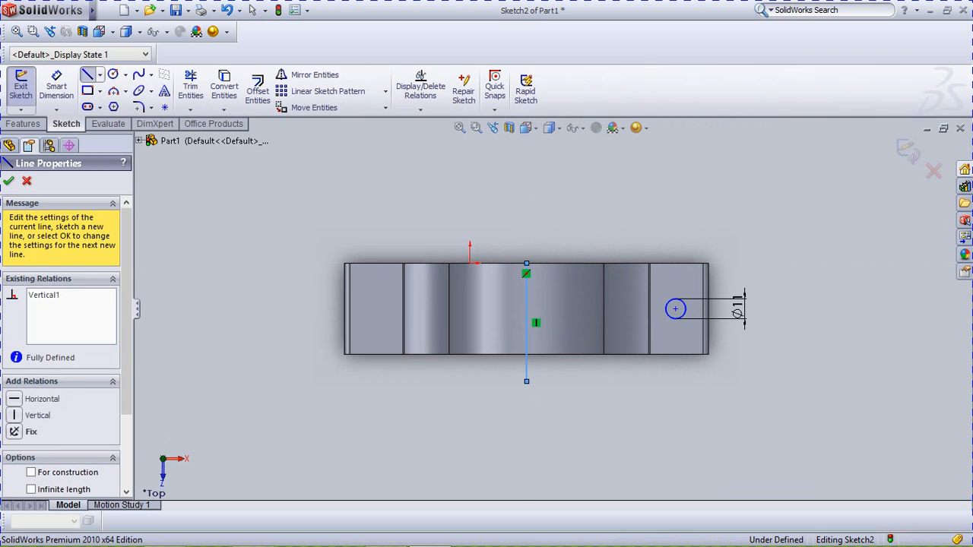
pyautogui.press('Escape')
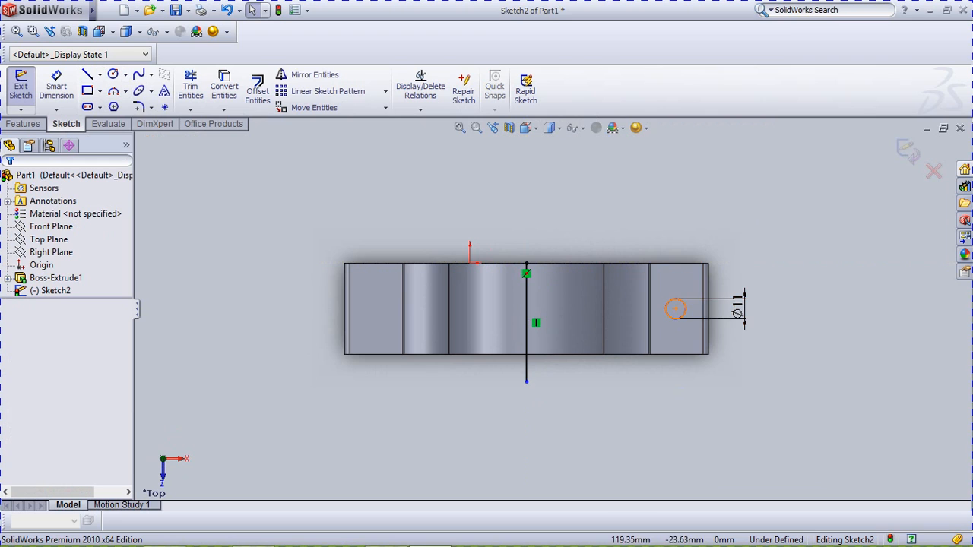
# Step: Mirror the 11 mm circle about the vertical center line onto the opposite foot, keeping the original
pyautogui.click(685, 306)
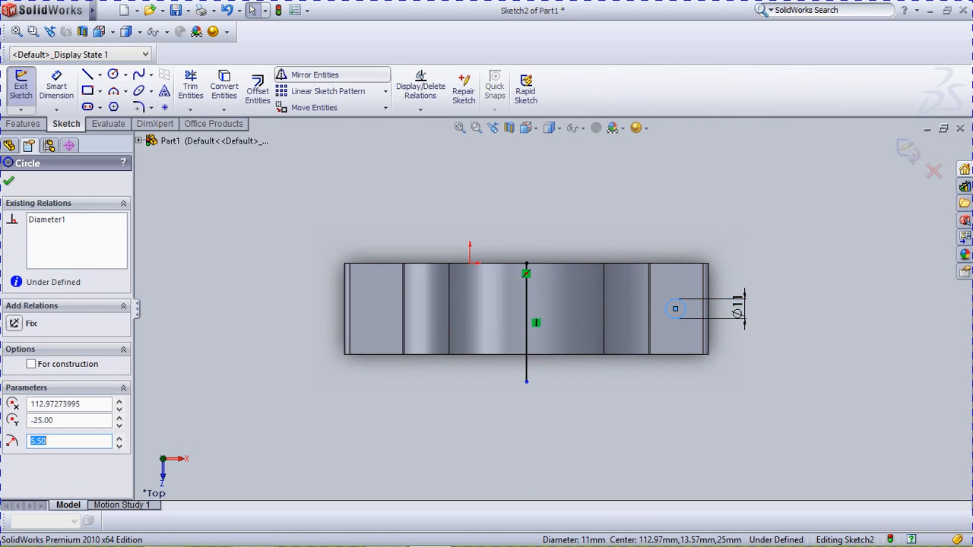
pyautogui.click(314, 74)
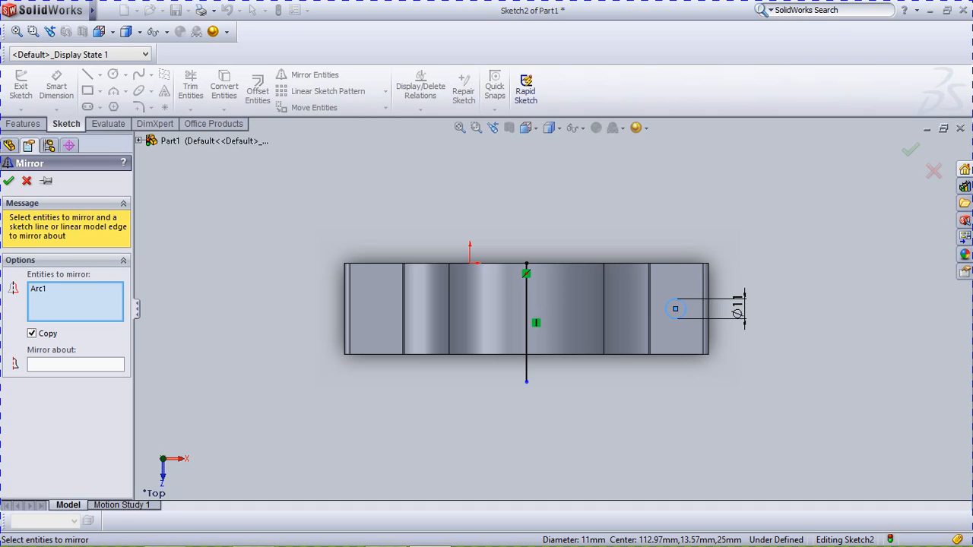
pyautogui.click(76, 365)
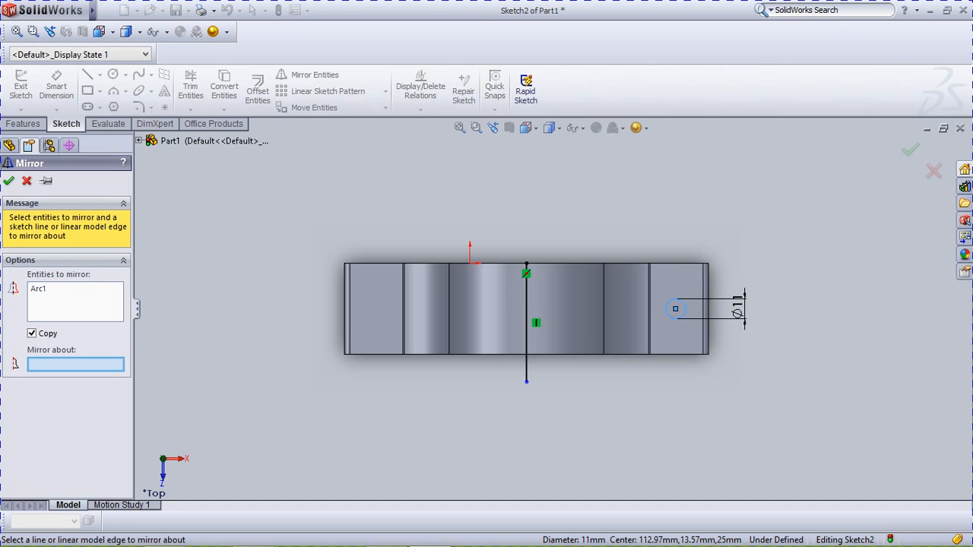
pyautogui.click(526, 335)
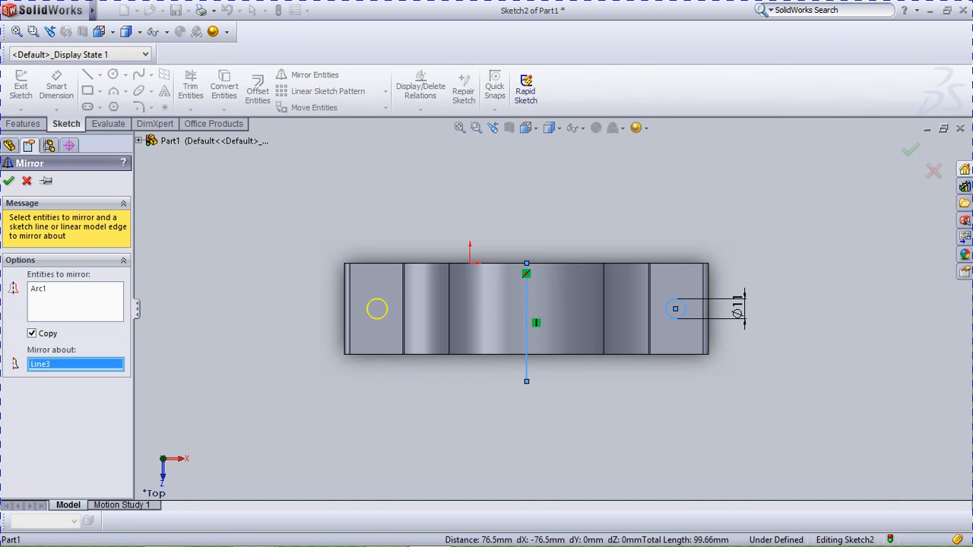
pyautogui.click(8, 181)
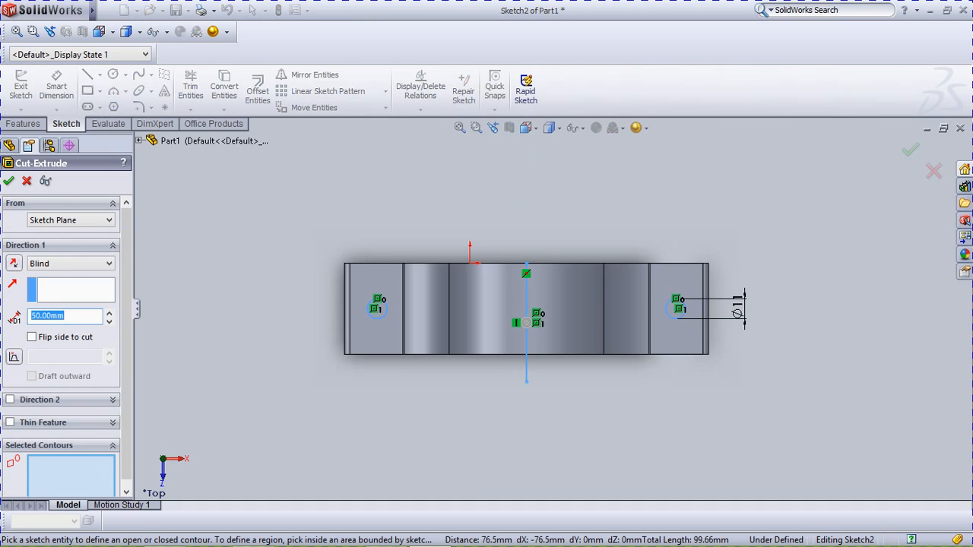
# Step: Cut both mirrored circles through all of the base feet with Extruded Cut, selecting the two circle contours
pyautogui.click(525, 127)
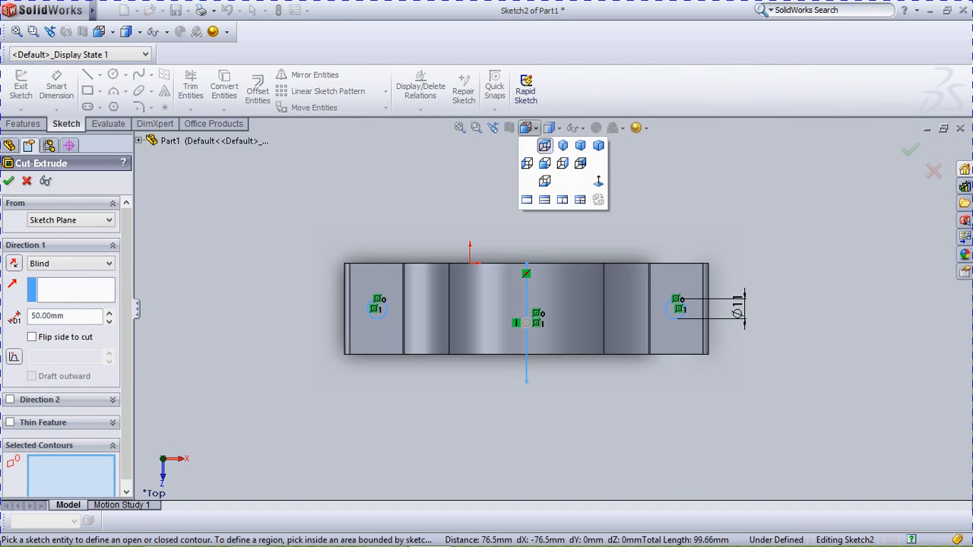
pyautogui.click(563, 163)
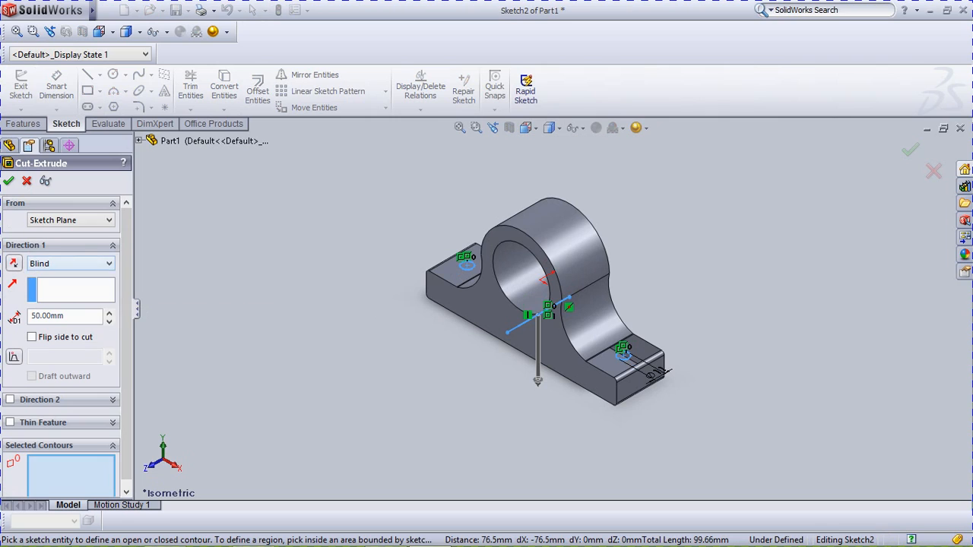
pyautogui.click(70, 263)
pyautogui.click(50, 286)
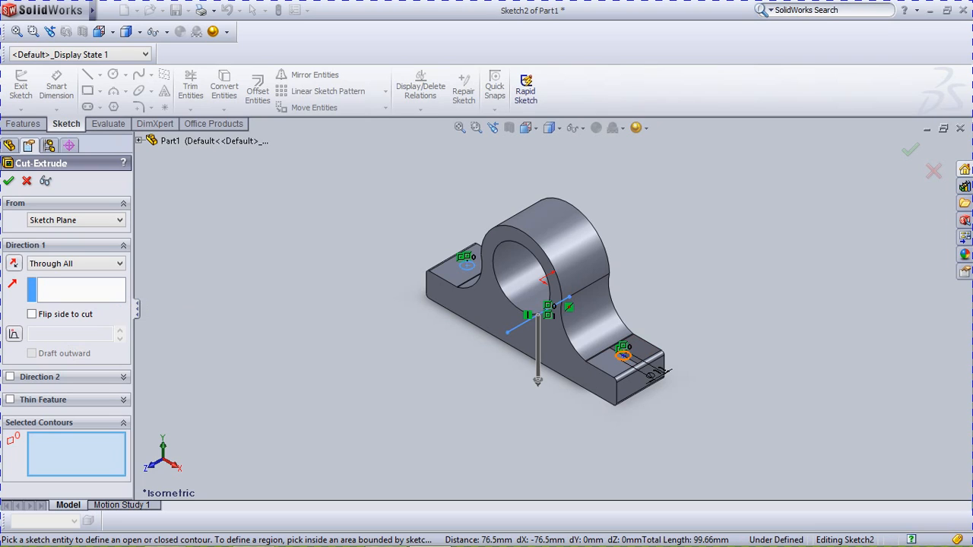
pyautogui.click(623, 355)
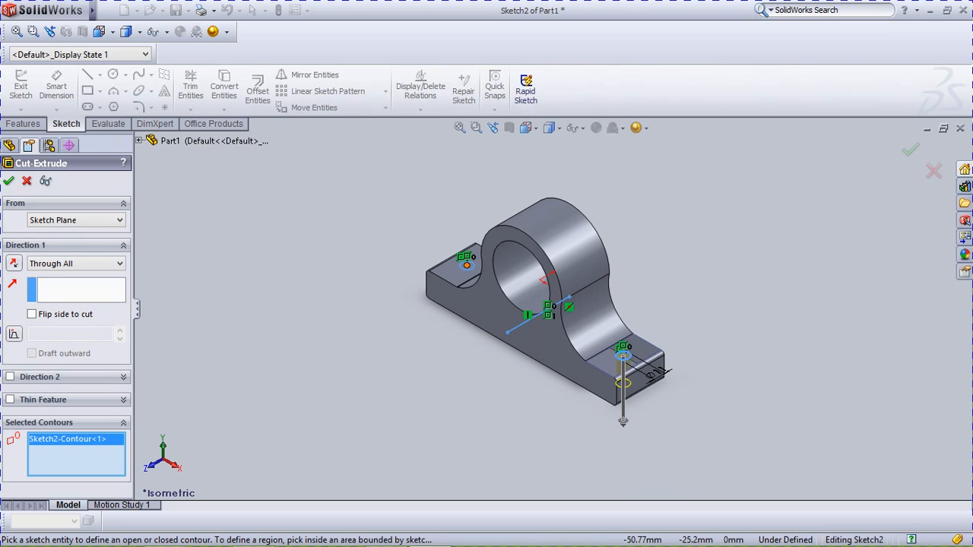
pyautogui.click(467, 264)
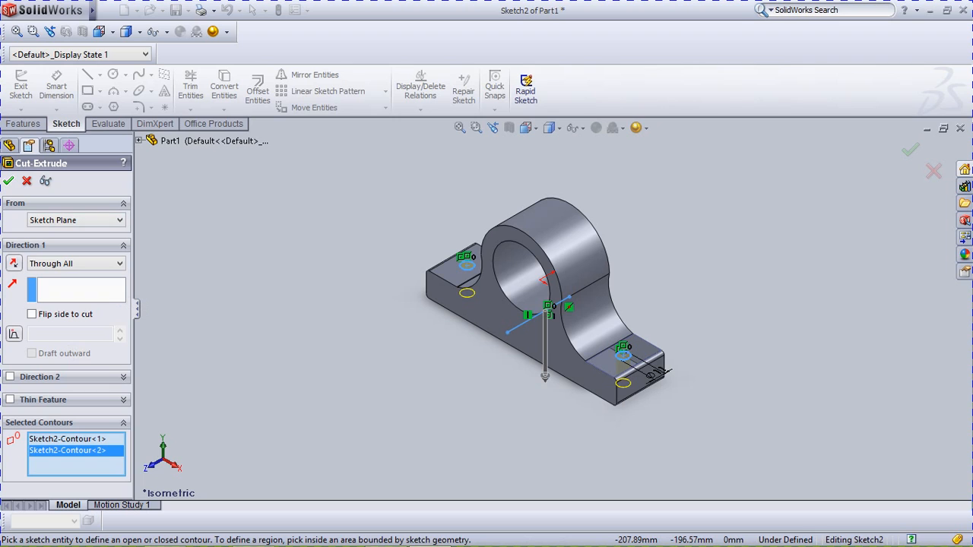
pyautogui.click(10, 181)
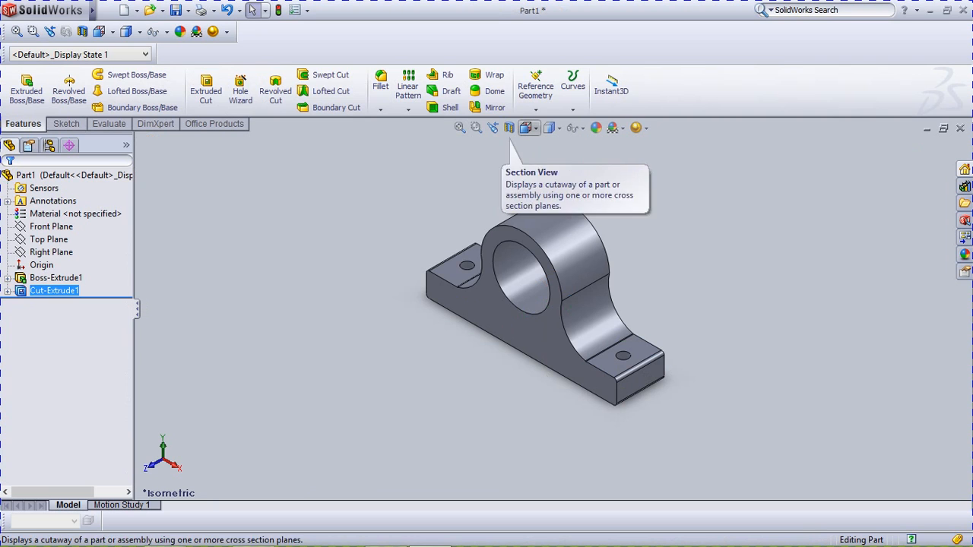
# Step: Make a drawing from the part, saving the part file as "bgn blk"
pyautogui.moveTo(487, 243); pyautogui.dragTo(646, 251, button='middle')
pyautogui.moveTo(540, 255)
pyautogui.mouseDown(button='middle')
pyautogui.moveTo(564, 267)
pyautogui.moveTo(546, 268)
pyautogui.moveTo(536, 234)
pyautogui.moveTo(534, 275)
pyautogui.moveTo(554, 318)
pyautogui.moveTo(526, 275)
pyautogui.moveTo(435, 259)
pyautogui.moveTo(524, 262)
pyautogui.mouseUp(button='middle')
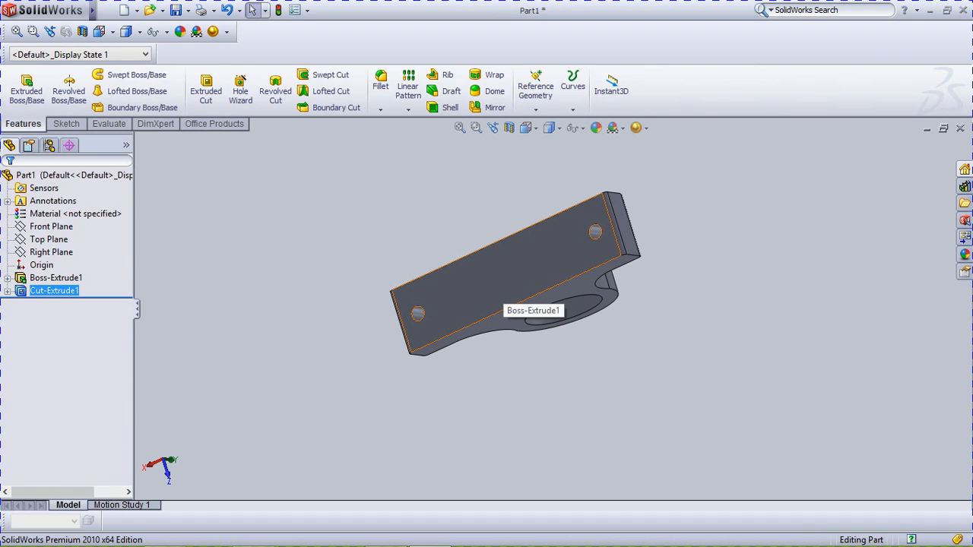
pyautogui.moveTo(503, 291); pyautogui.dragTo(365, 293, button='middle')
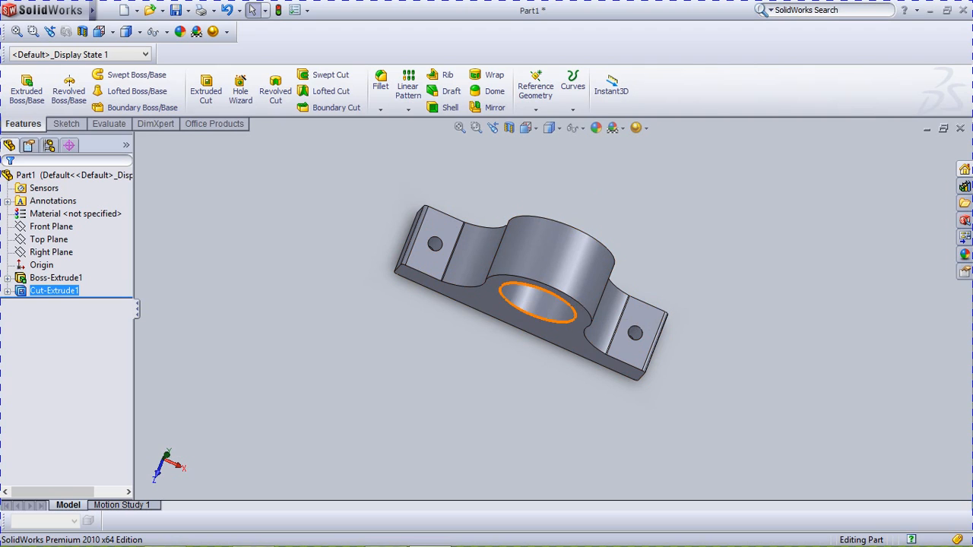
pyautogui.moveTo(538, 308); pyautogui.dragTo(602, 263, button='middle')
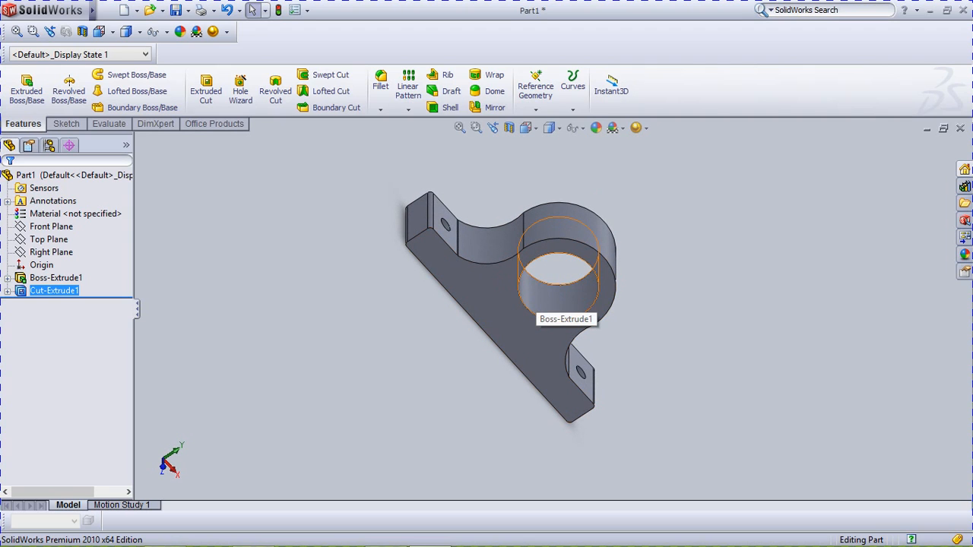
pyautogui.moveTo(536, 300); pyautogui.dragTo(494, 355, button='middle')
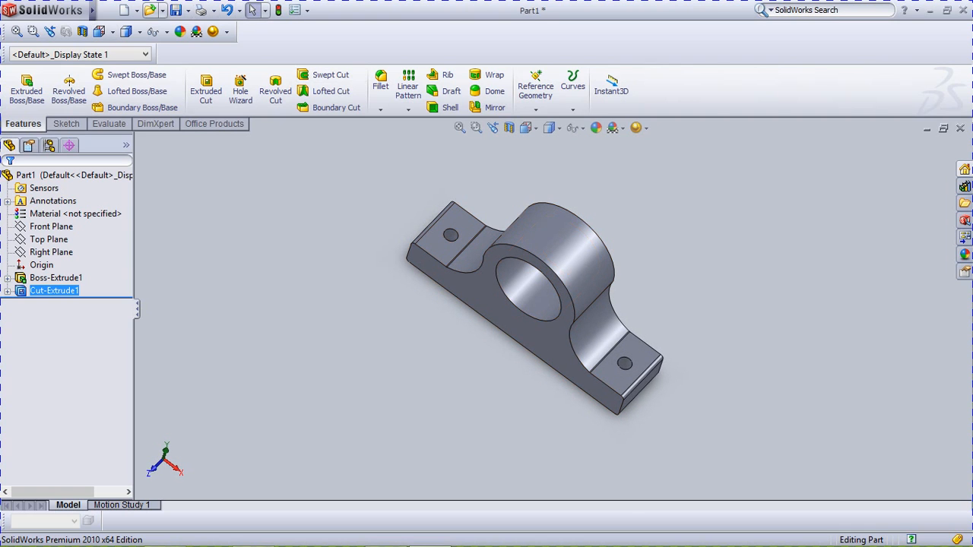
pyautogui.click(136, 10)
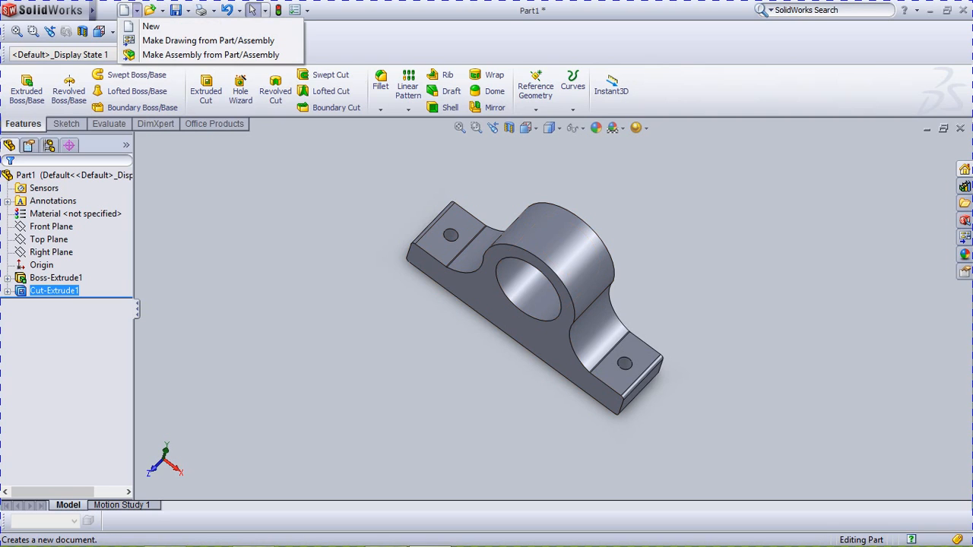
pyautogui.click(208, 40)
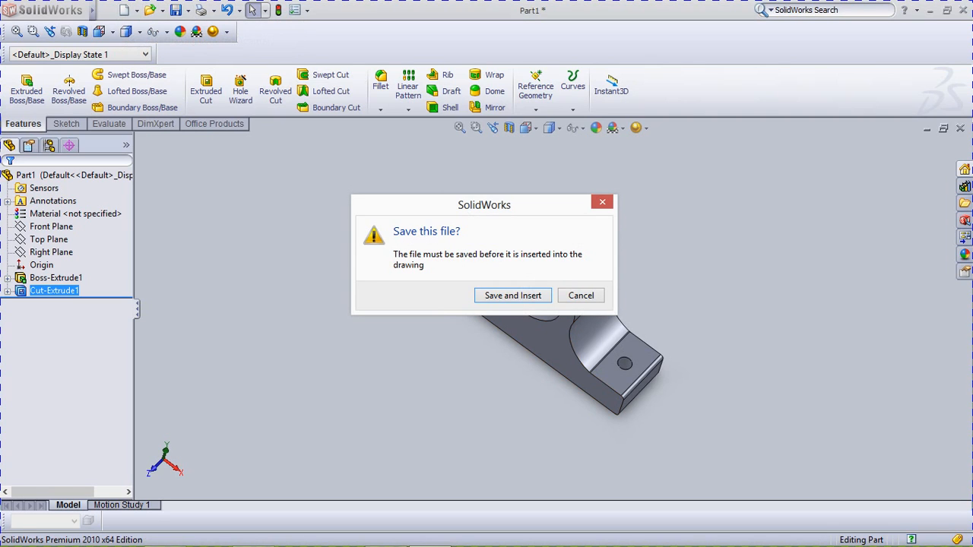
pyautogui.click(513, 295)
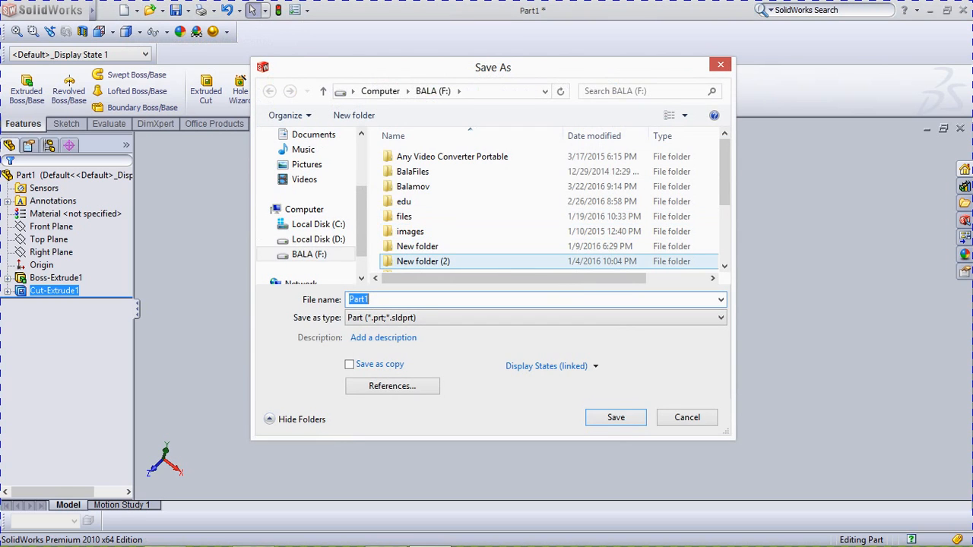
pyautogui.press('BackSpace')
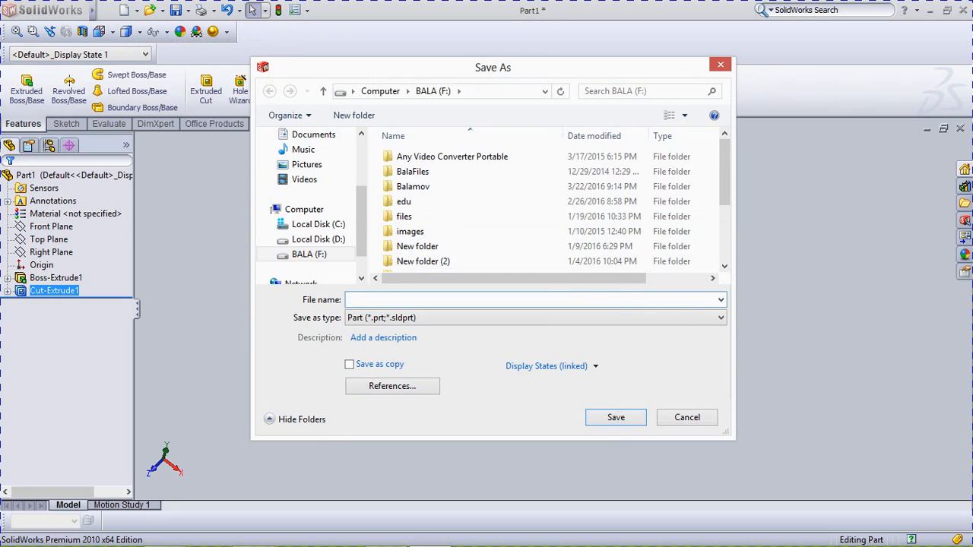
pyautogui.write('b')
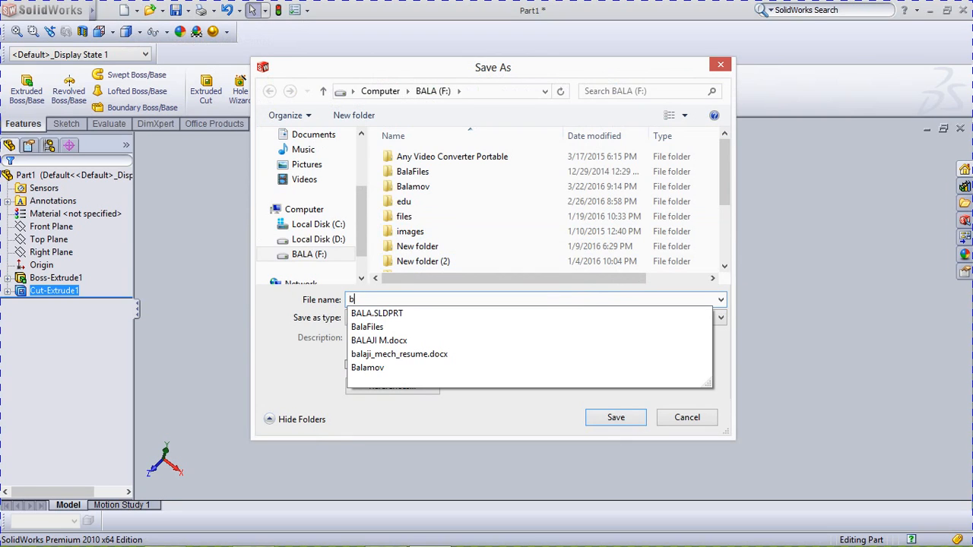
pyautogui.write('g')
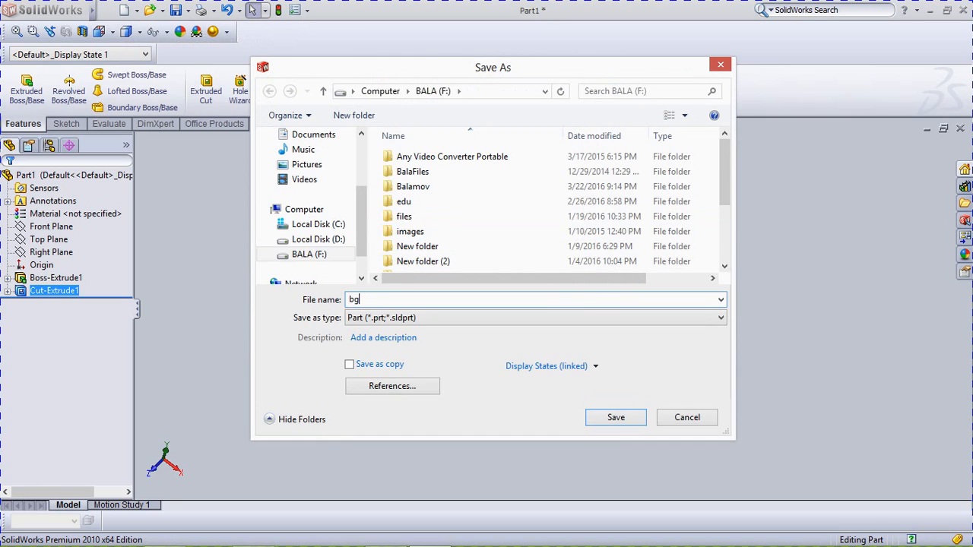
pyautogui.write('n blk')
pyautogui.press('Return')
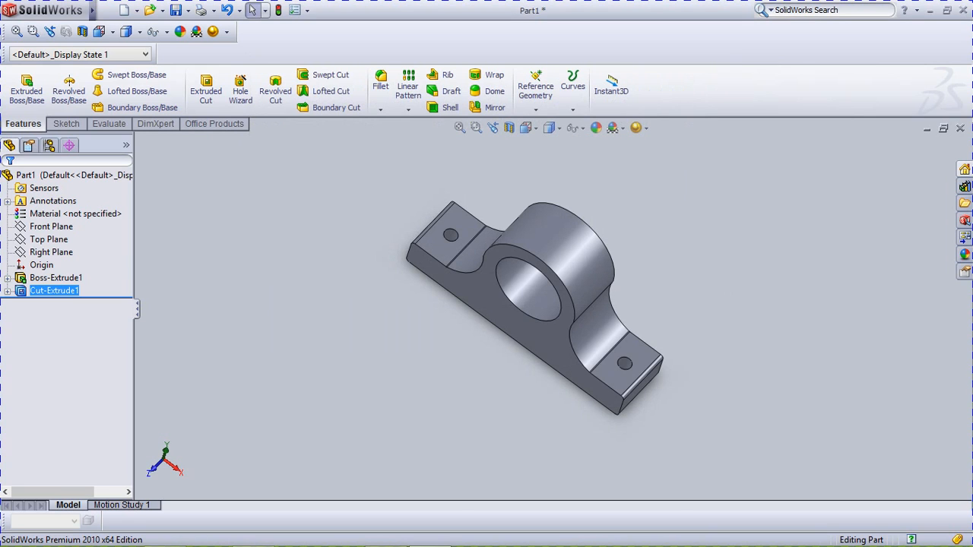
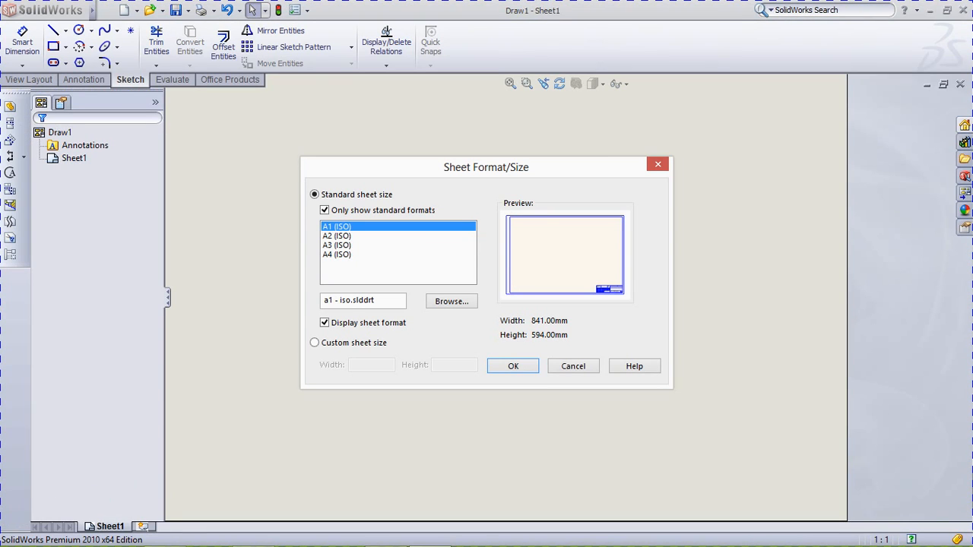
# Step: Choose the standard A3 (ISO) sheet size for the new drawing
pyautogui.click(337, 254)
pyautogui.click(338, 246)
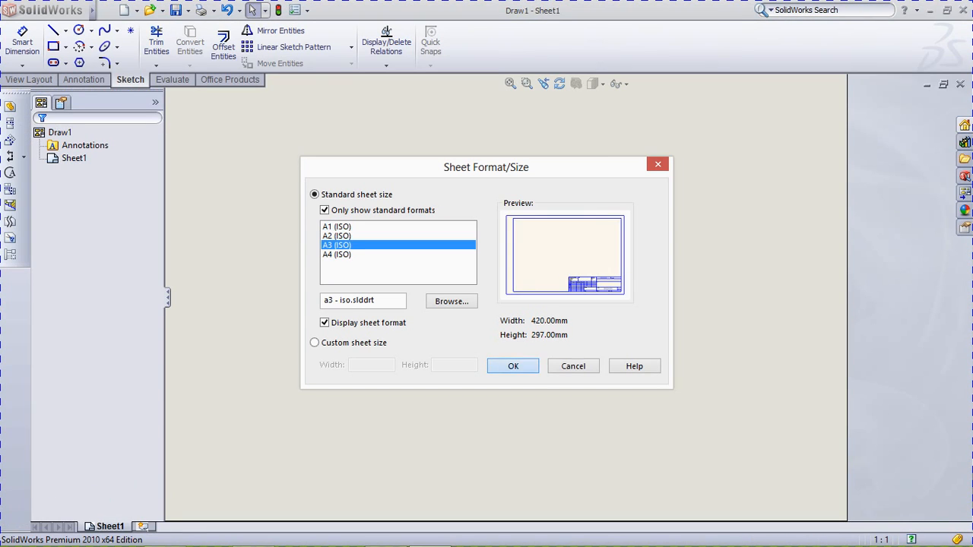
pyautogui.click(513, 366)
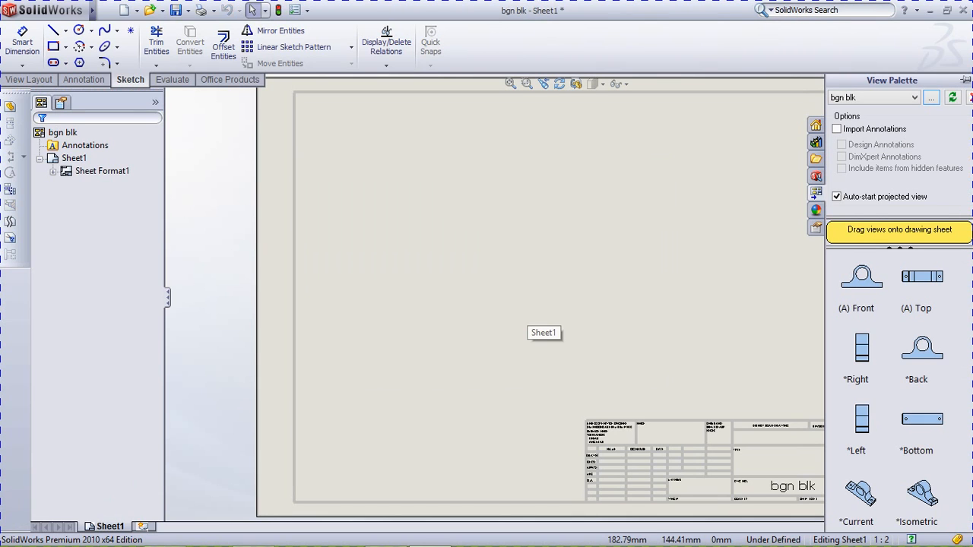
# Step: Place the front view in the upper middle of the sheet and project the top view below it
pyautogui.moveTo(862, 278)
pyautogui.mouseDown()
pyautogui.moveTo(633, 214)
pyautogui.moveTo(552, 203)
pyautogui.mouseUp()
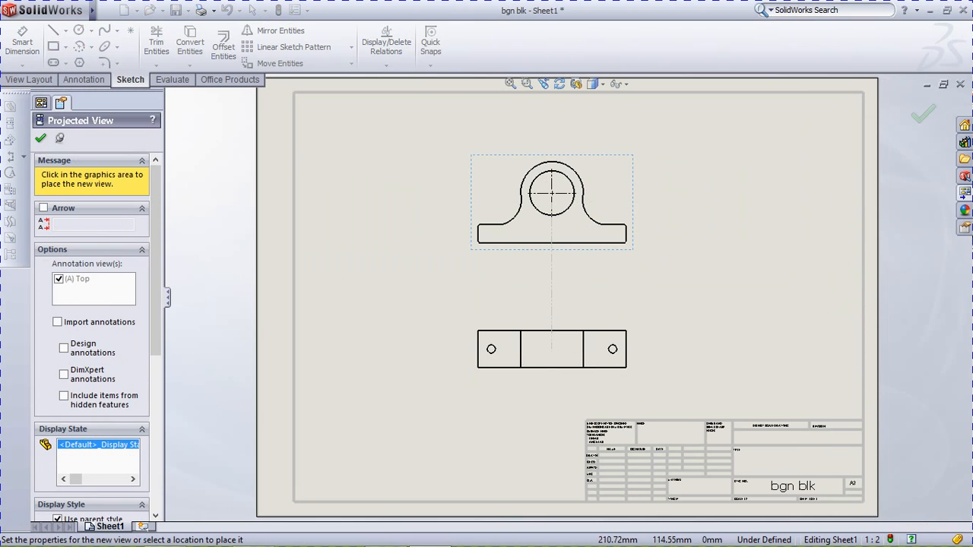
pyautogui.click(562, 330)
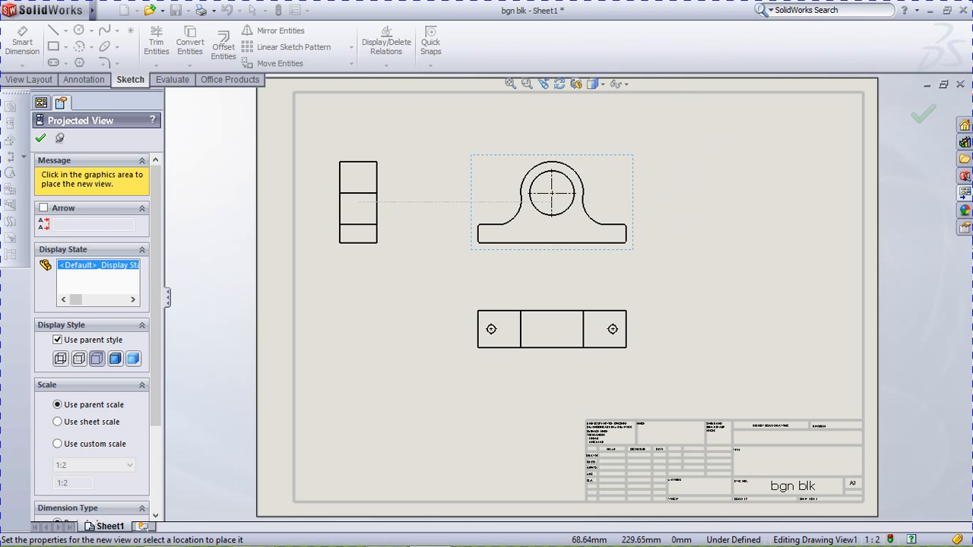
pyautogui.click(41, 137)
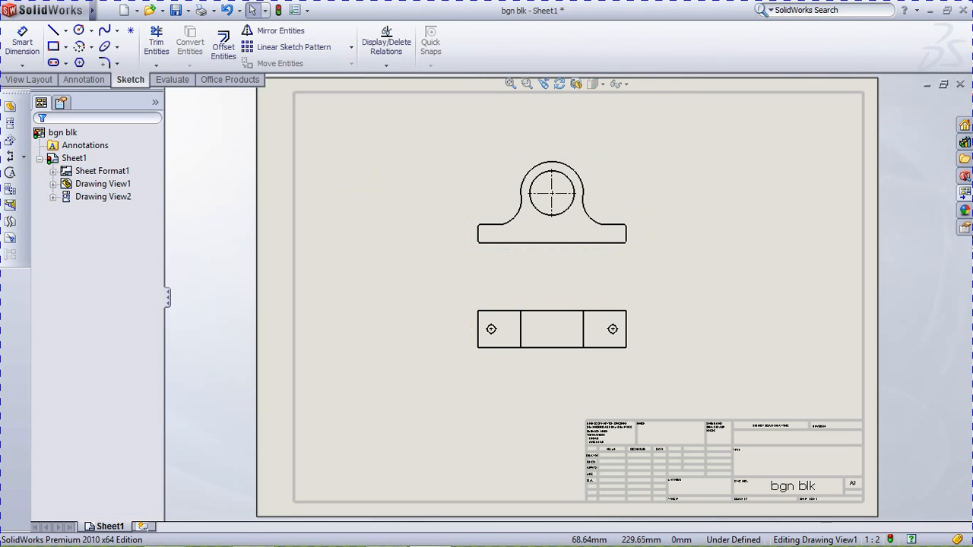
# Step: Create a partial section view A-A along a vertical line through the front view's bore center, placing it left of the front view
pyautogui.click(10, 156)
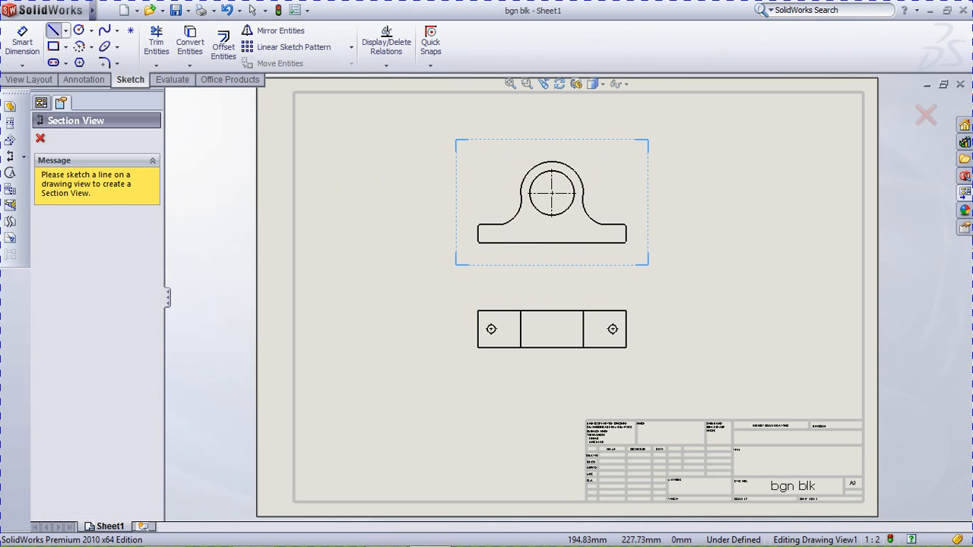
pyautogui.click(552, 162)
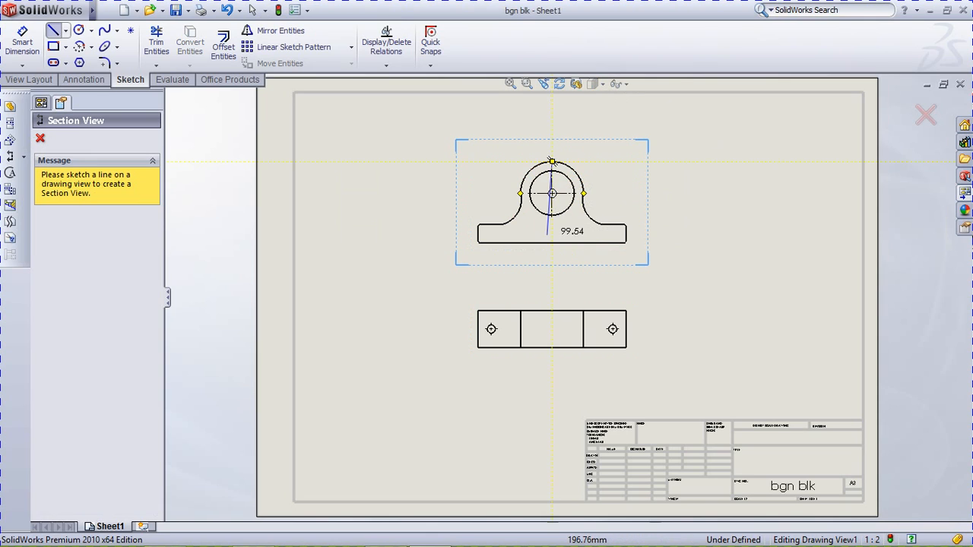
pyautogui.click(552, 243)
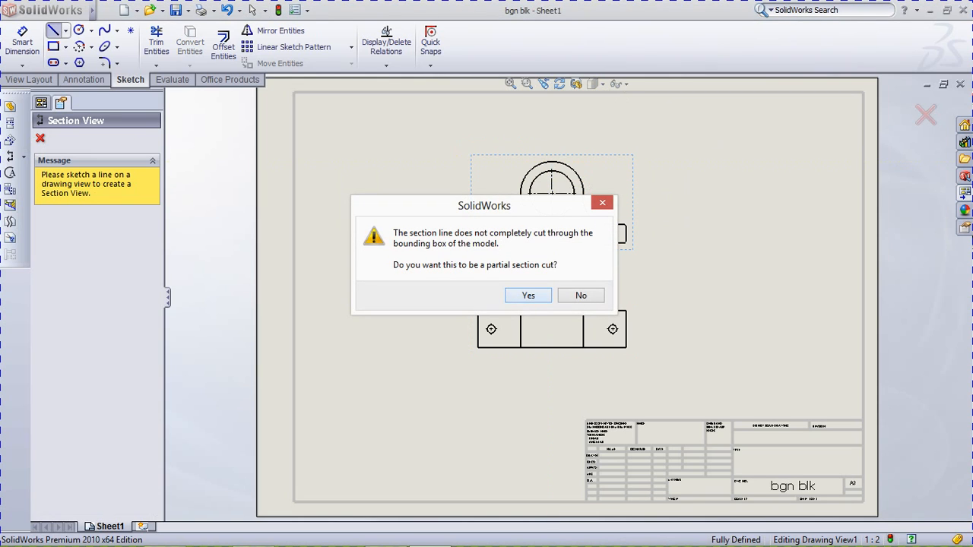
pyautogui.press('Return')
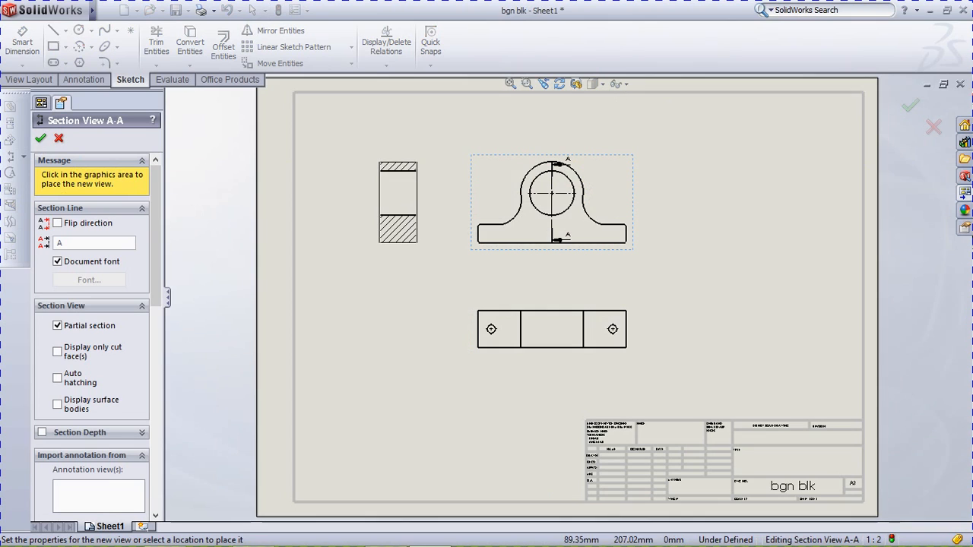
pyautogui.click(398, 202)
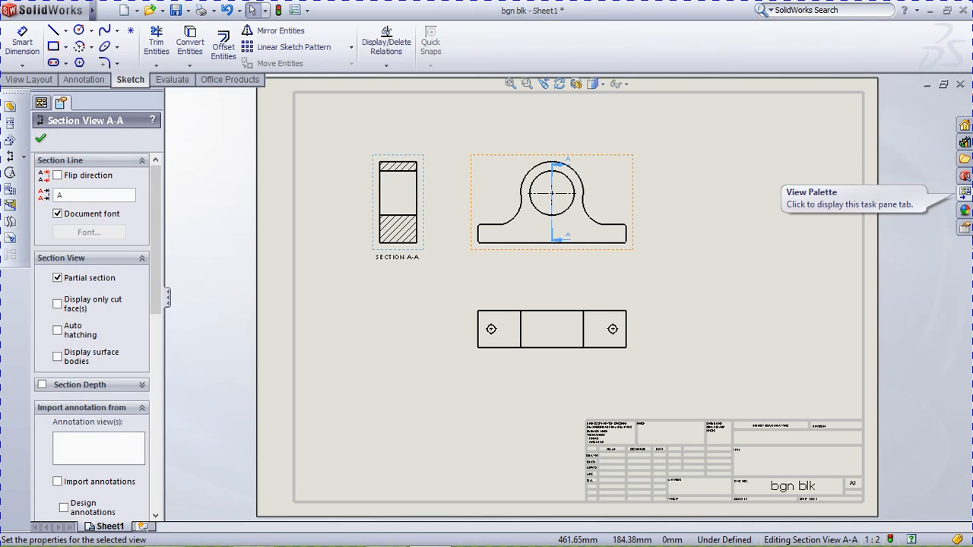
# Step: Place the part's current-orientation pictorial view to the right of the front view, using Isometric (True) dimensions
pyautogui.click(964, 193)
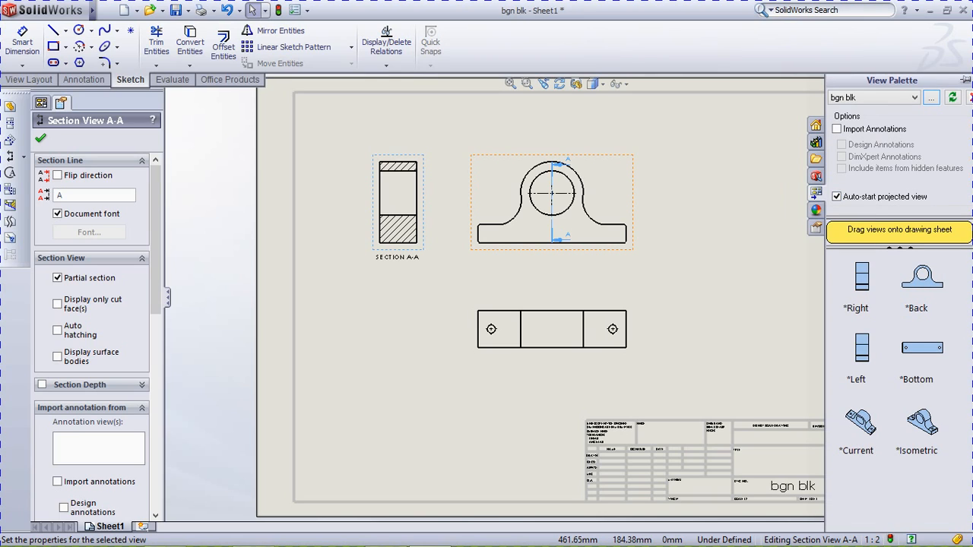
pyautogui.click(860, 423)
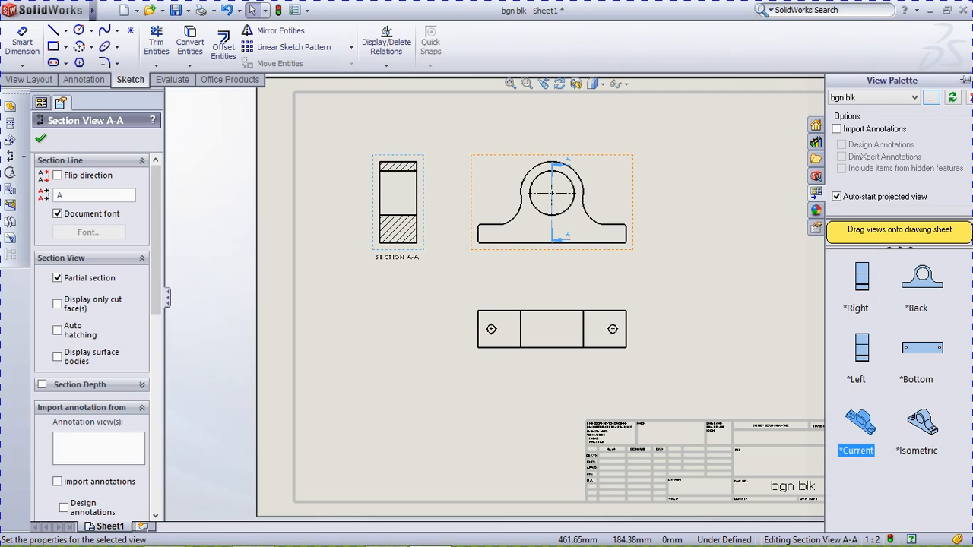
pyautogui.moveTo(922, 422)
pyautogui.mouseDown()
pyautogui.moveTo(711, 262)
pyautogui.moveTo(726, 231)
pyautogui.moveTo(733, 237)
pyautogui.moveTo(723, 221)
pyautogui.mouseUp()
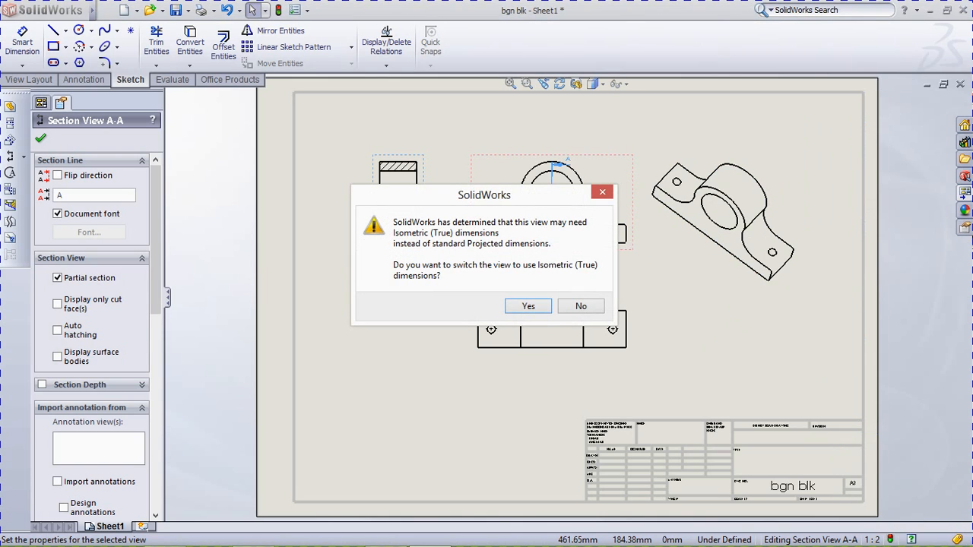
pyautogui.click(529, 306)
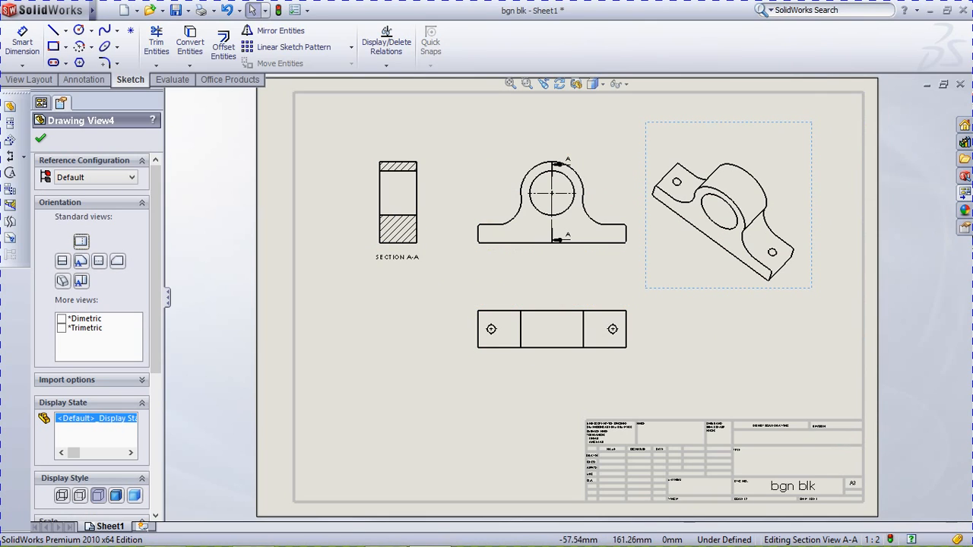
pyautogui.click(41, 138)
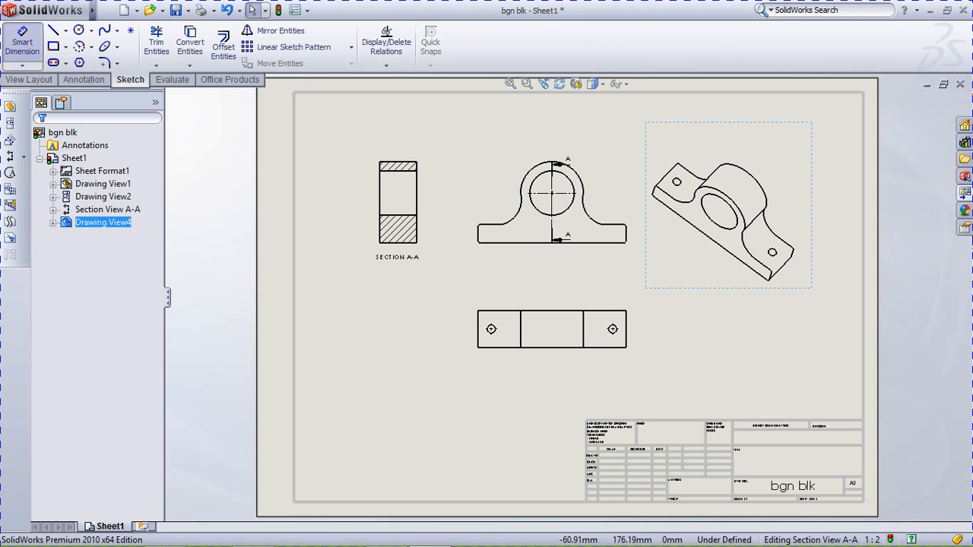
# Step: Dimension the bore's diameter in the front view, placing the text above and right of the boss
pyautogui.click(22, 42)
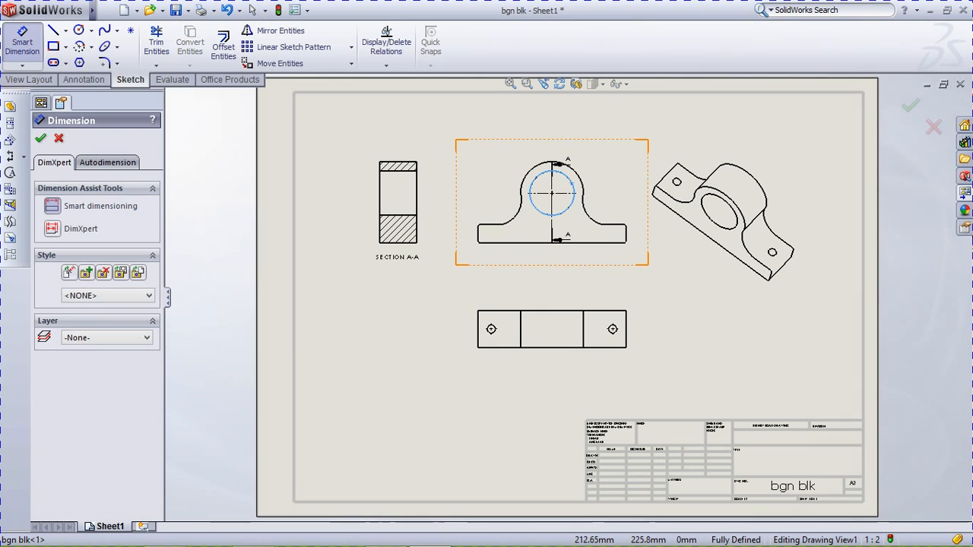
pyautogui.click(571, 184)
pyautogui.click(601, 122)
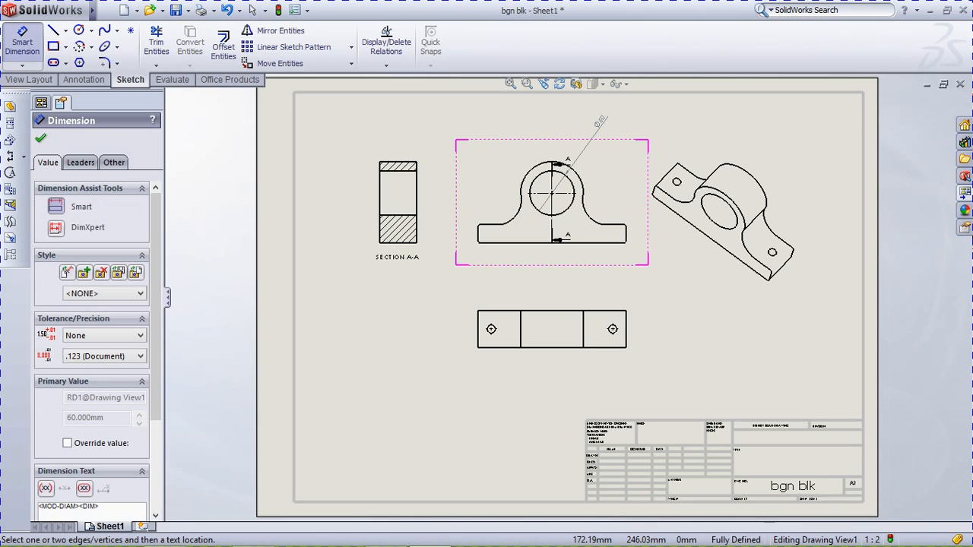
# Step: Dimension the boss's outer radius and the right concave fillet's radius in the front view, placing the texts outside the outline
pyautogui.click(532, 178)
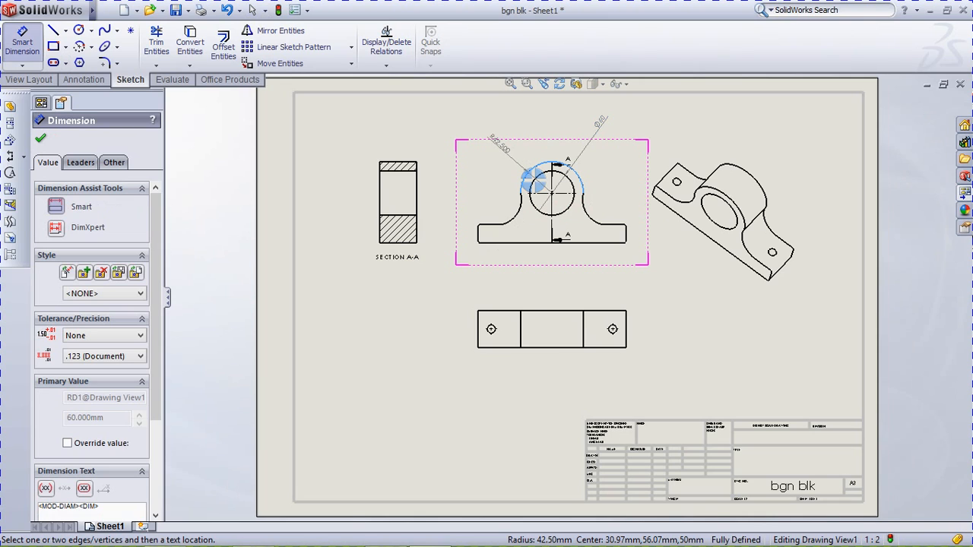
pyautogui.click(494, 138)
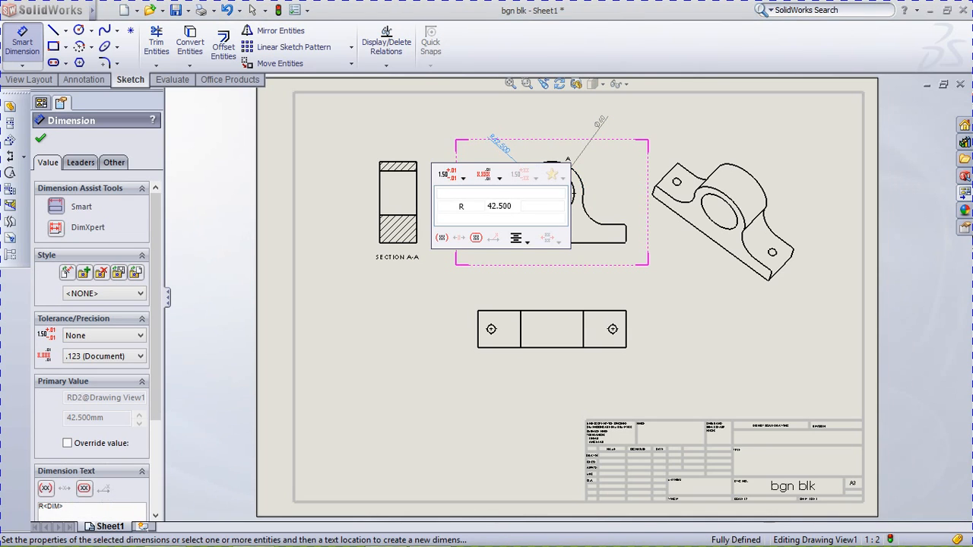
pyautogui.press('Return')
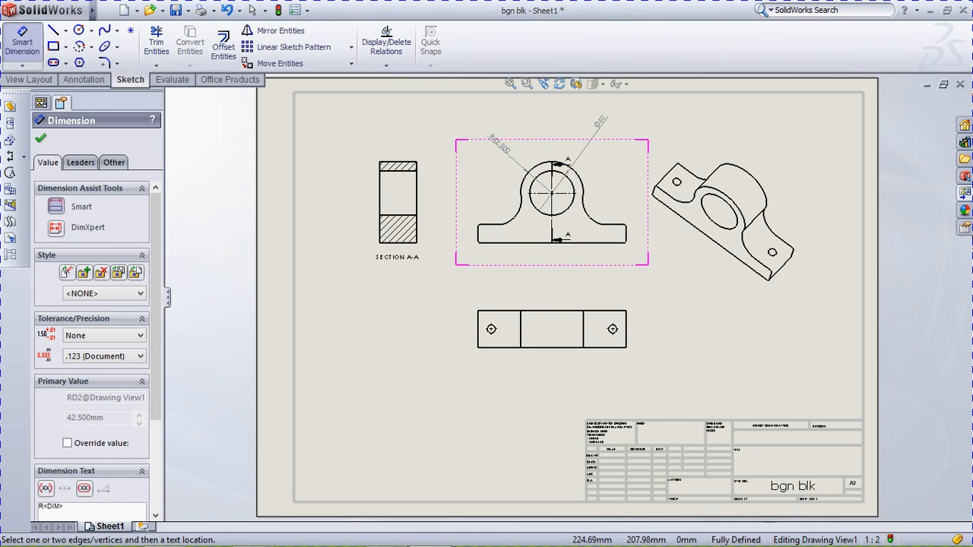
pyautogui.click(590, 213)
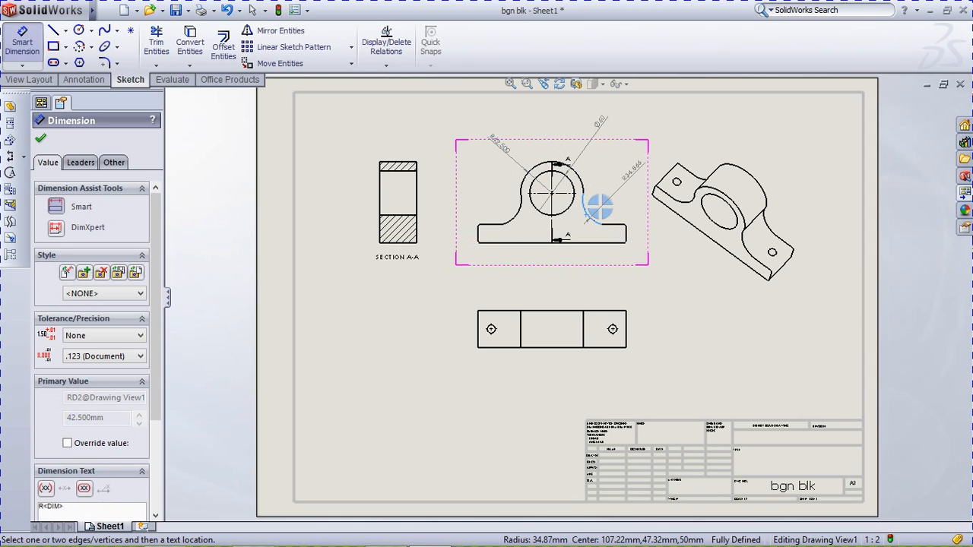
pyautogui.click(599, 206)
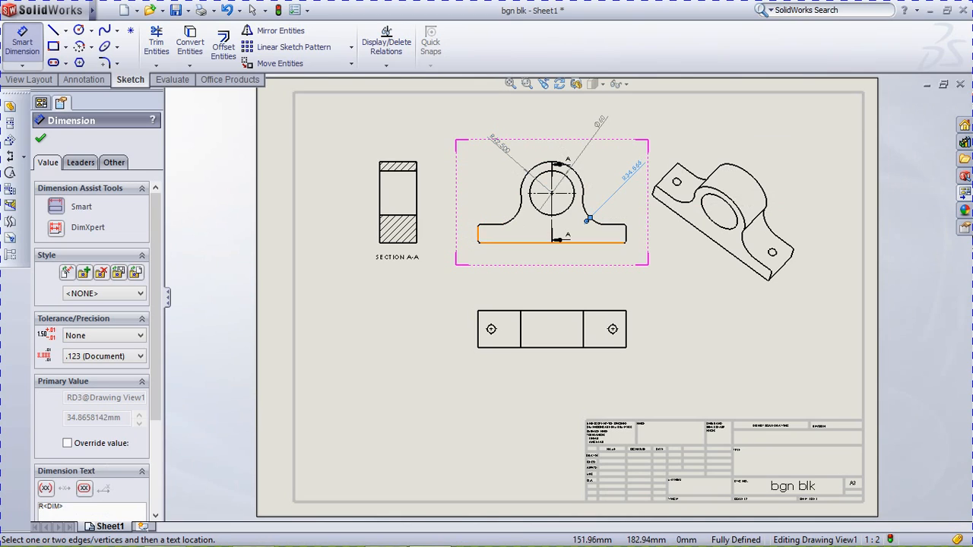
pyautogui.click(477, 234)
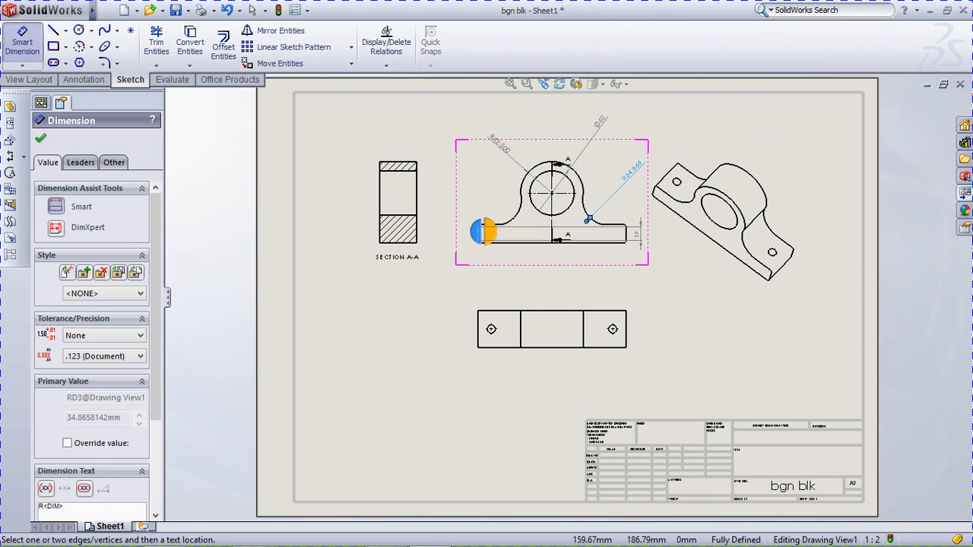
pyautogui.press('Escape')
pyautogui.press('Escape')
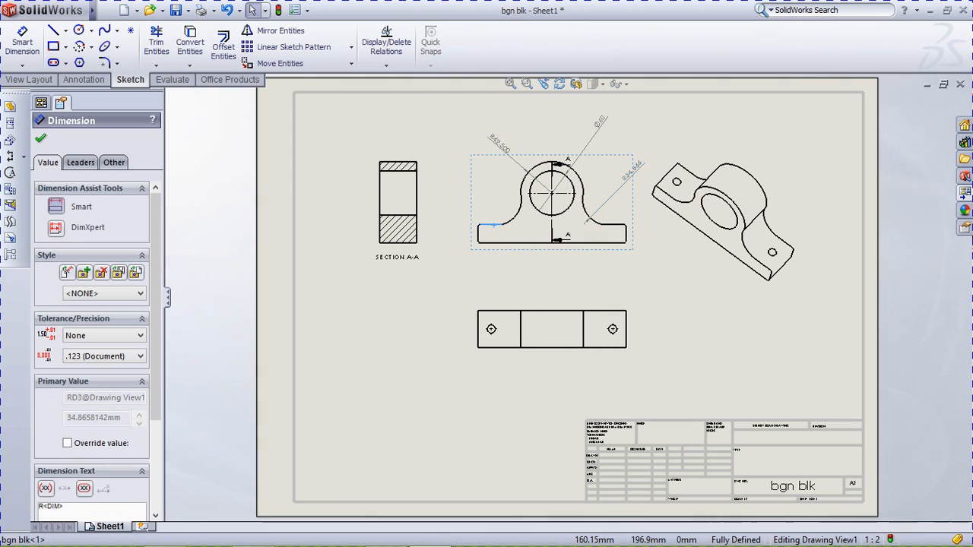
pyautogui.click(531, 186)
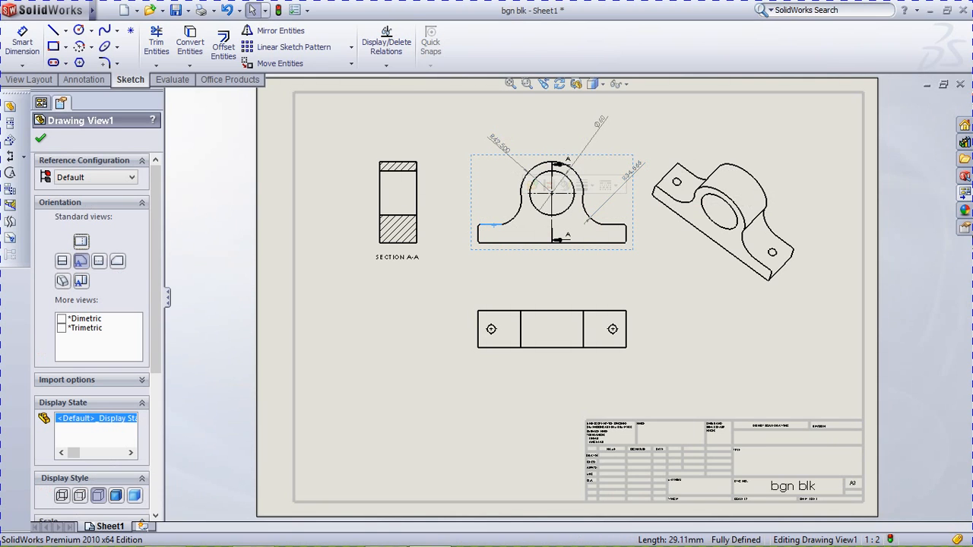
pyautogui.scroll(-3, 492, 256)
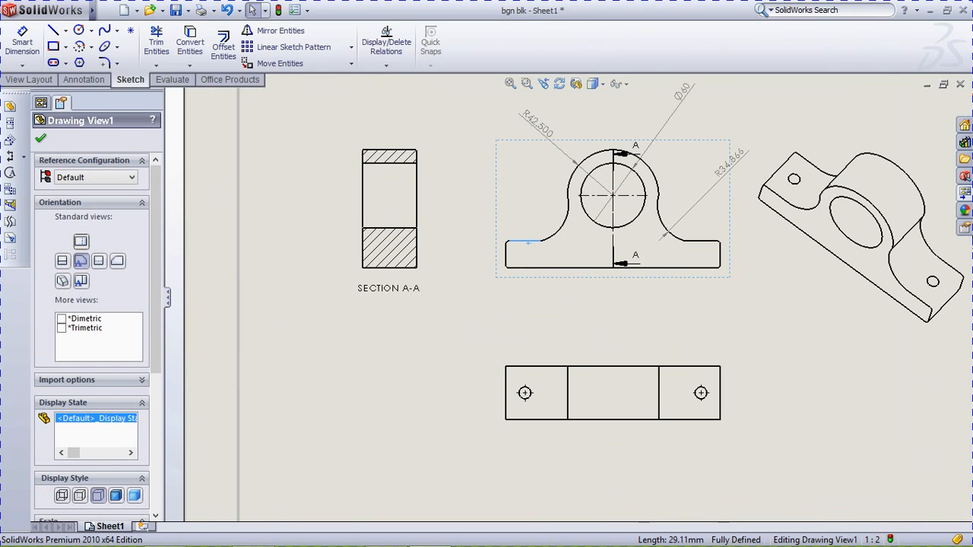
pyautogui.scroll(2, 525, 273)
pyautogui.scroll(-3, 525, 273)
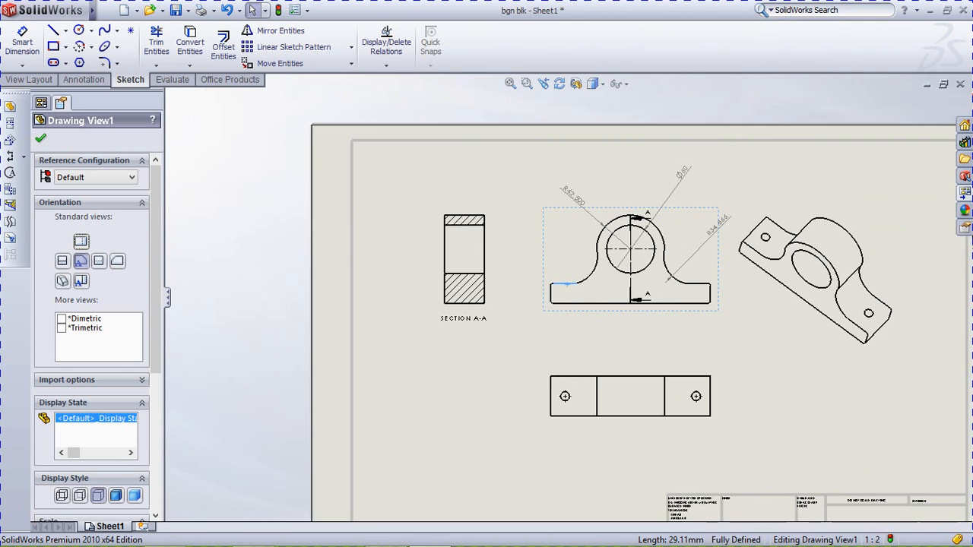
pyautogui.scroll(-2, 574, 304)
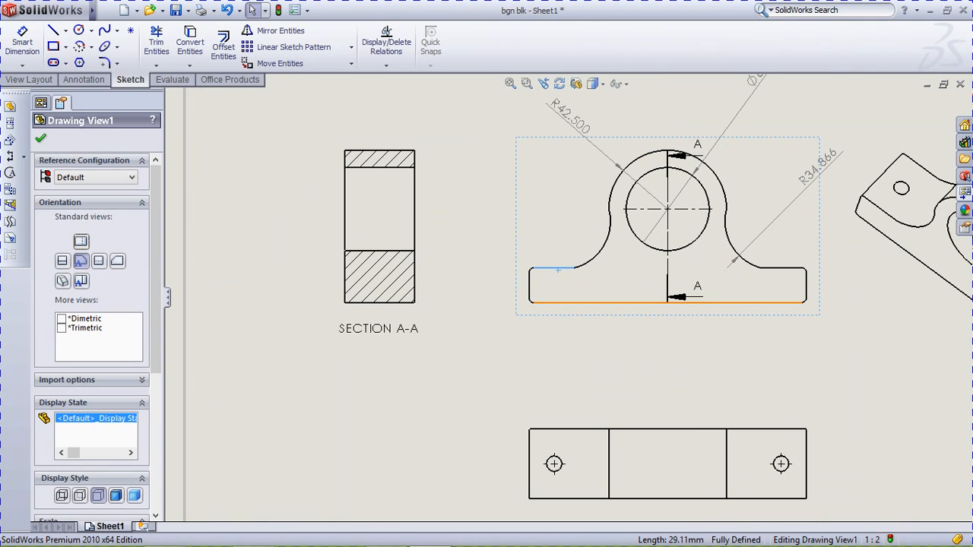
pyautogui.click(571, 302)
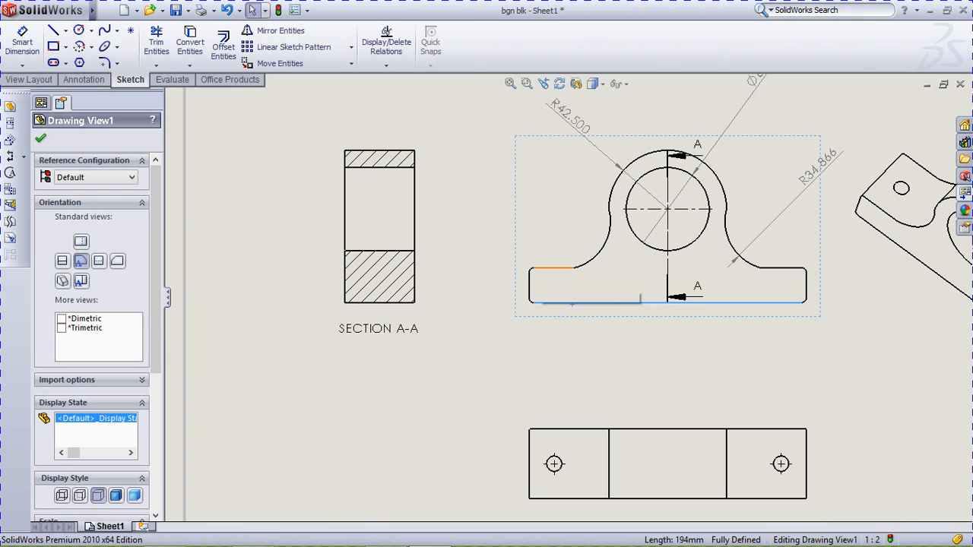
pyautogui.click(541, 267)
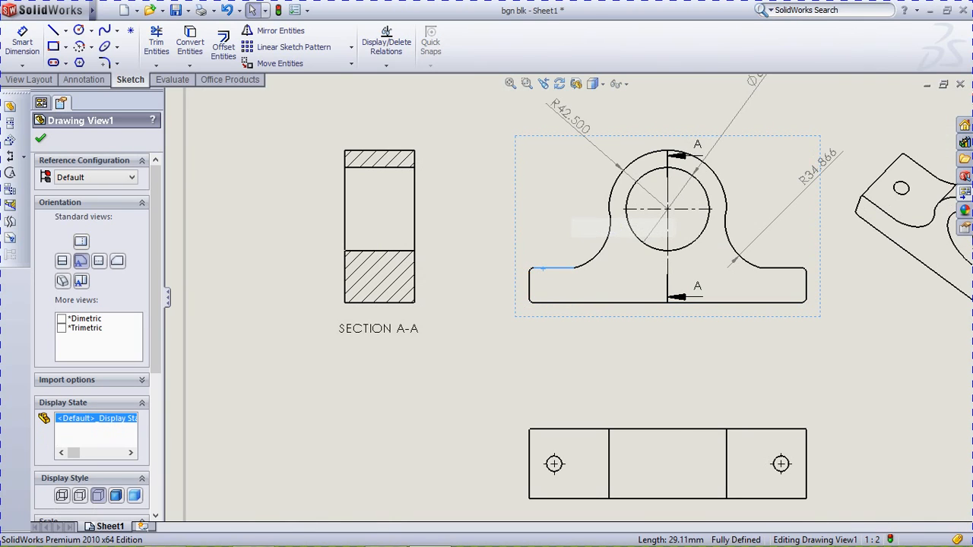
pyautogui.click(550, 302)
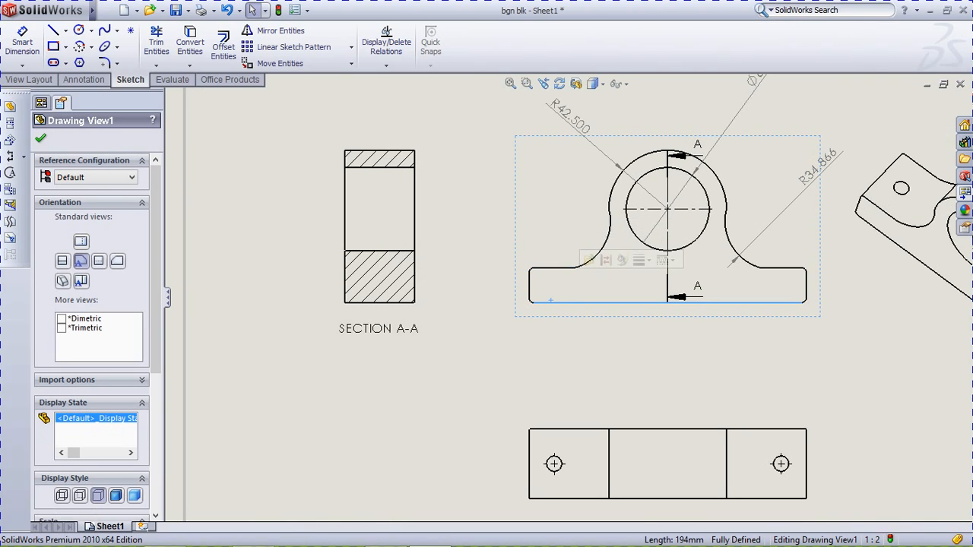
pyautogui.click(526, 285)
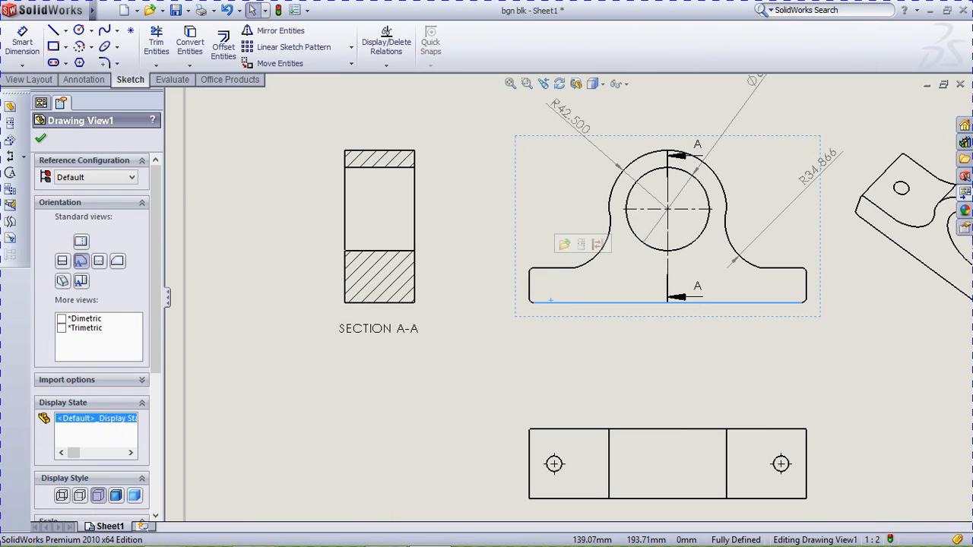
pyautogui.click(41, 138)
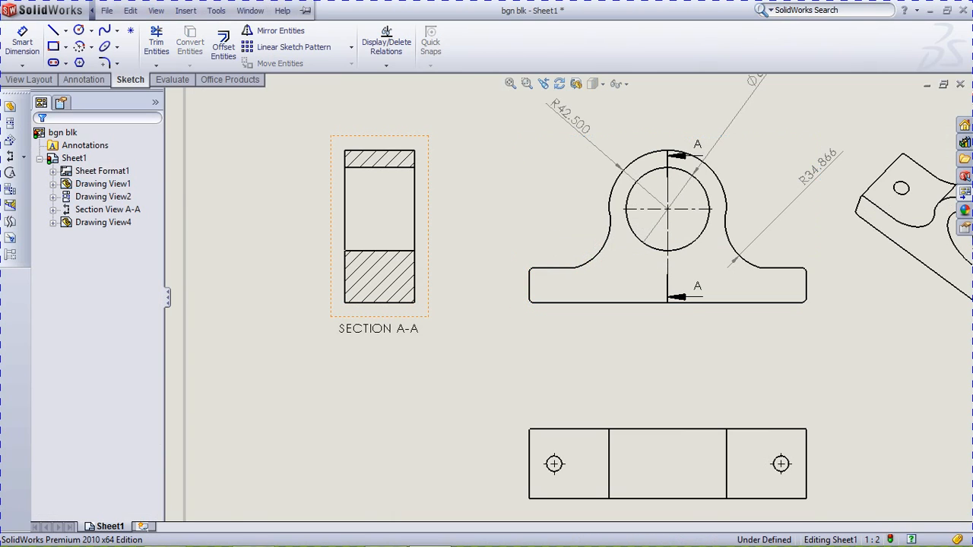
# Step: Dimension the base's thickness in the front view between its upper and lower edges, placing the text left of the base
pyautogui.click(22, 39)
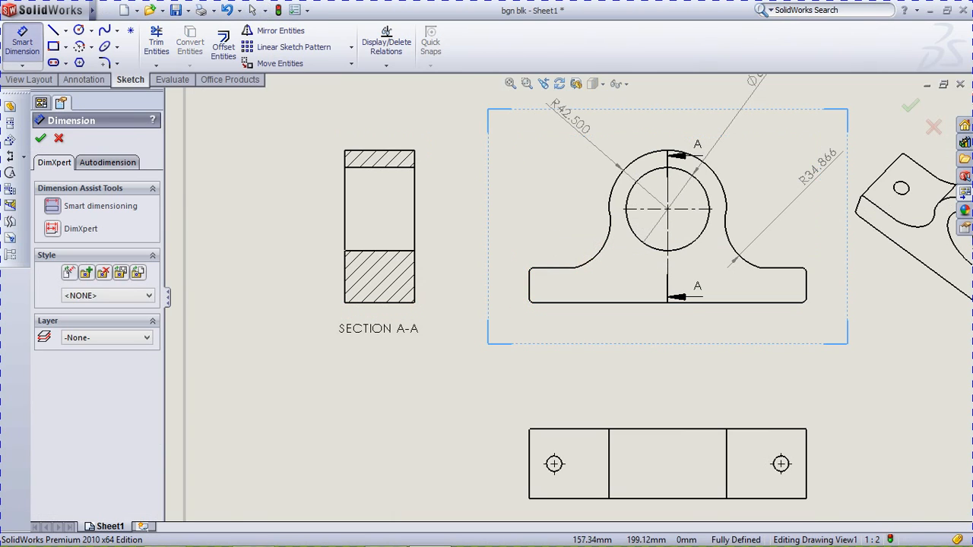
pyautogui.click(547, 266)
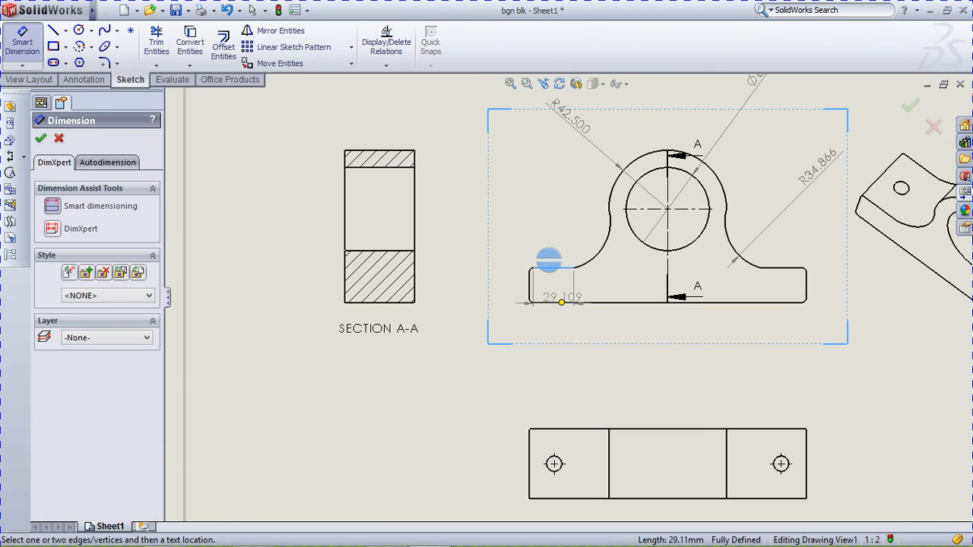
pyautogui.click(549, 264)
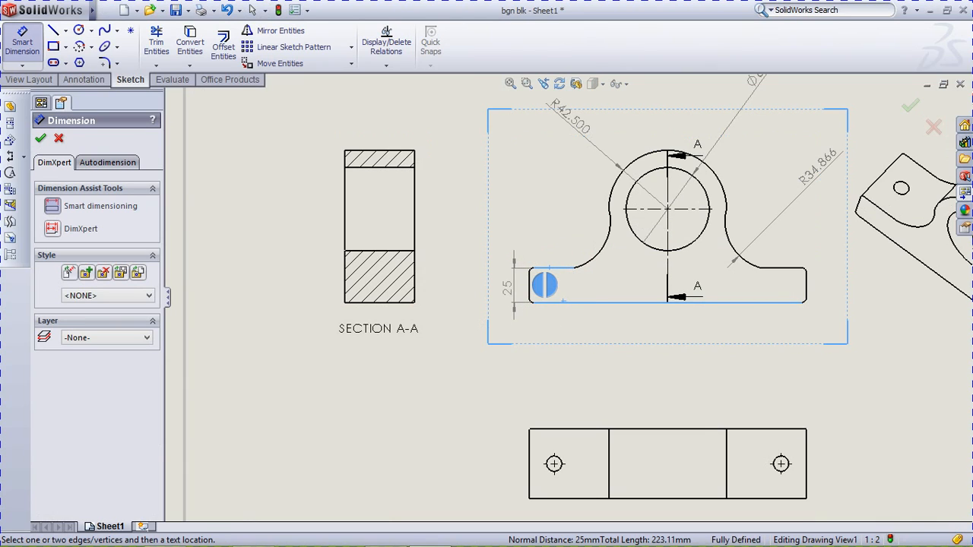
pyautogui.click(506, 283)
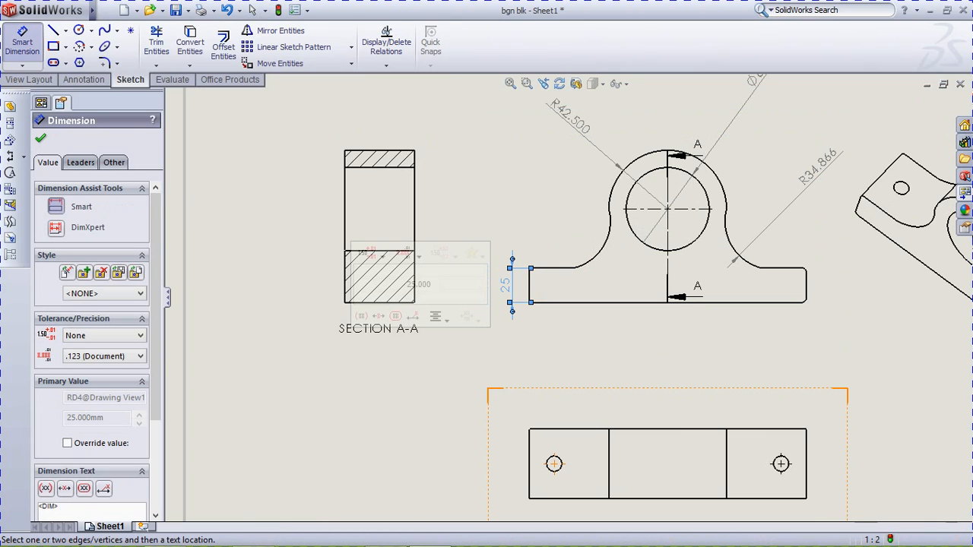
# Step: Try to dimension the distance between the two base holes in the top view
pyautogui.click(554, 463)
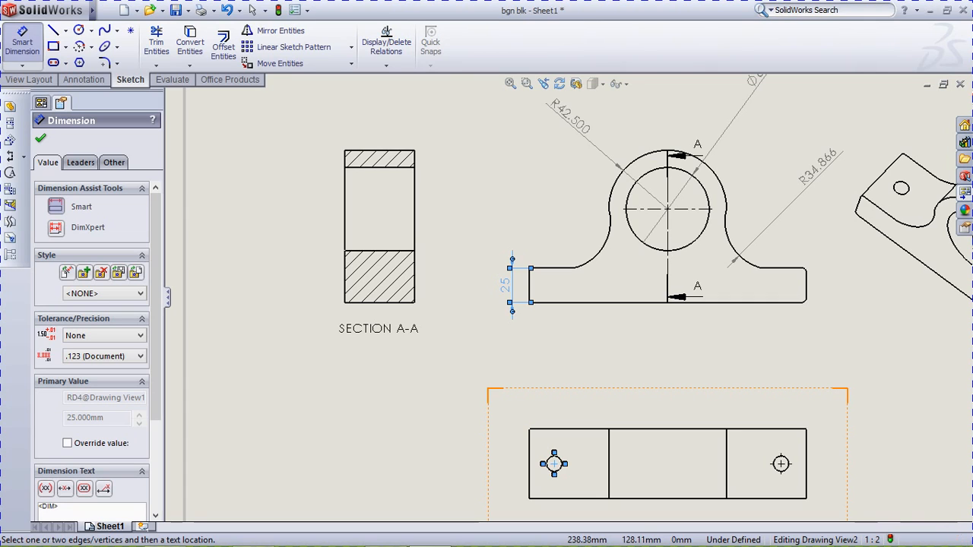
pyautogui.click(783, 471)
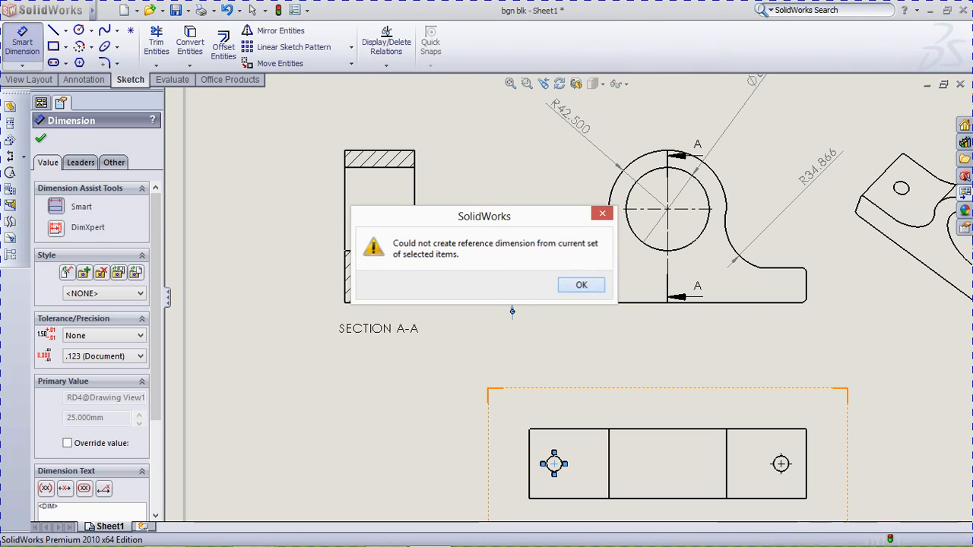
pyautogui.press('Return')
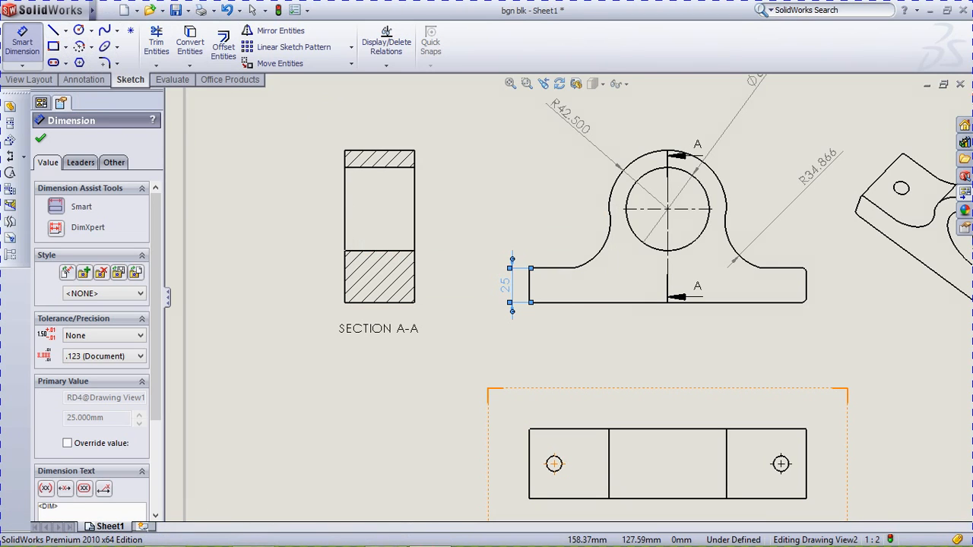
# Step: Dimension the spacing between the two base holes' center marks, placing the text above the top view
pyautogui.click(554, 464)
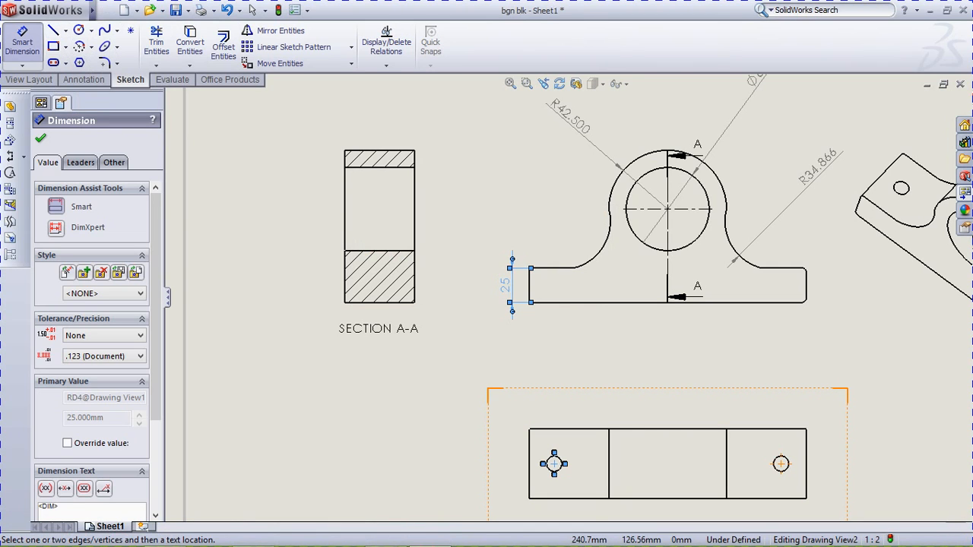
pyautogui.click(781, 464)
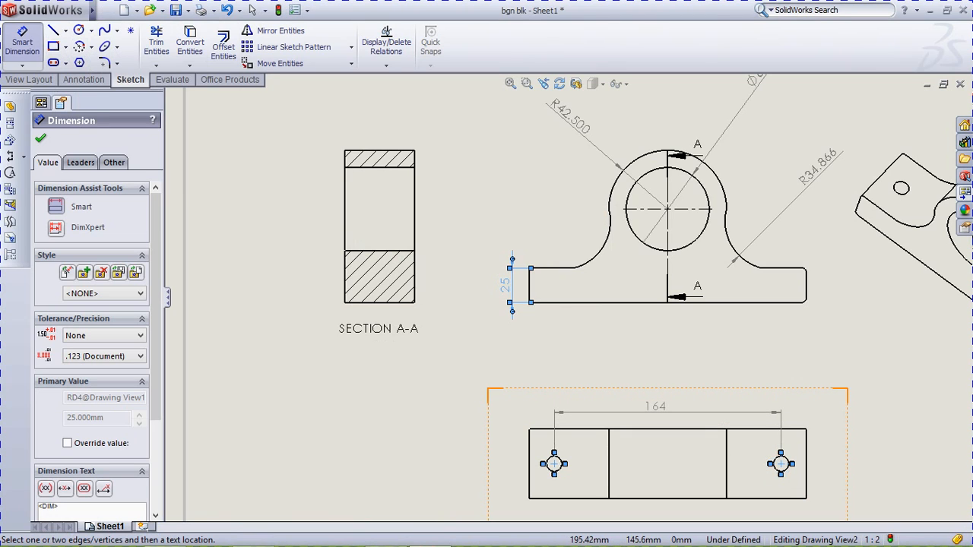
pyautogui.click(657, 412)
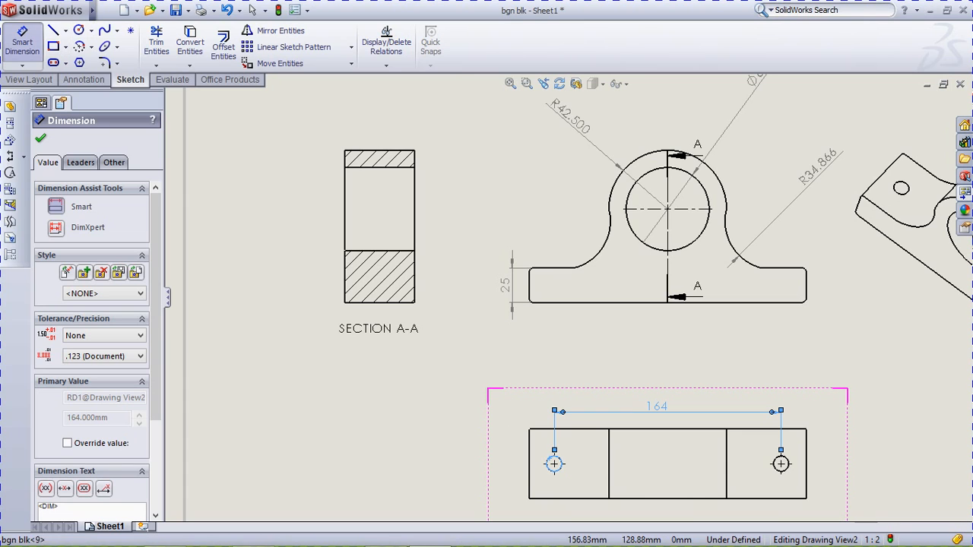
# Step: Dimension the left hole's diameter and the base's depth in the top view, placing both texts on its left side
pyautogui.click(549, 458)
pyautogui.click(517, 437)
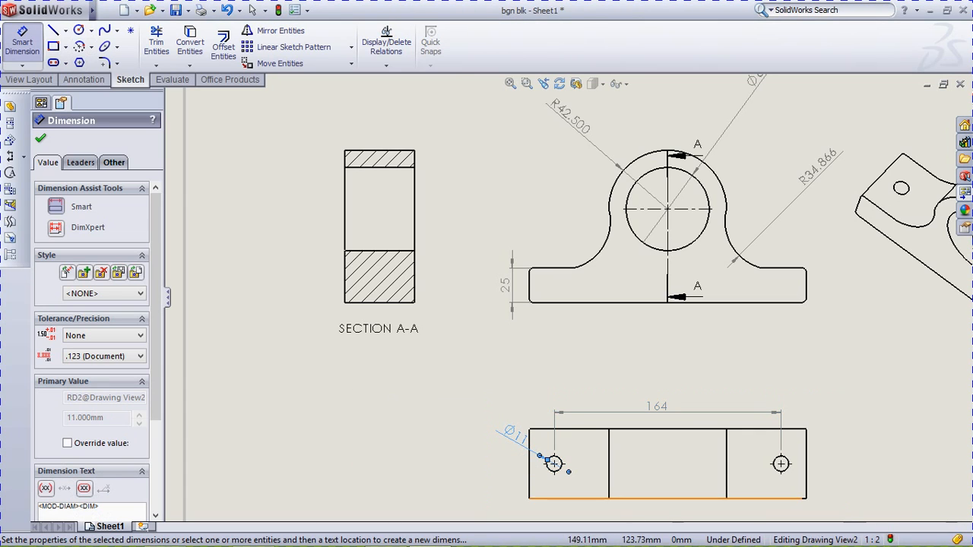
pyautogui.click(529, 473)
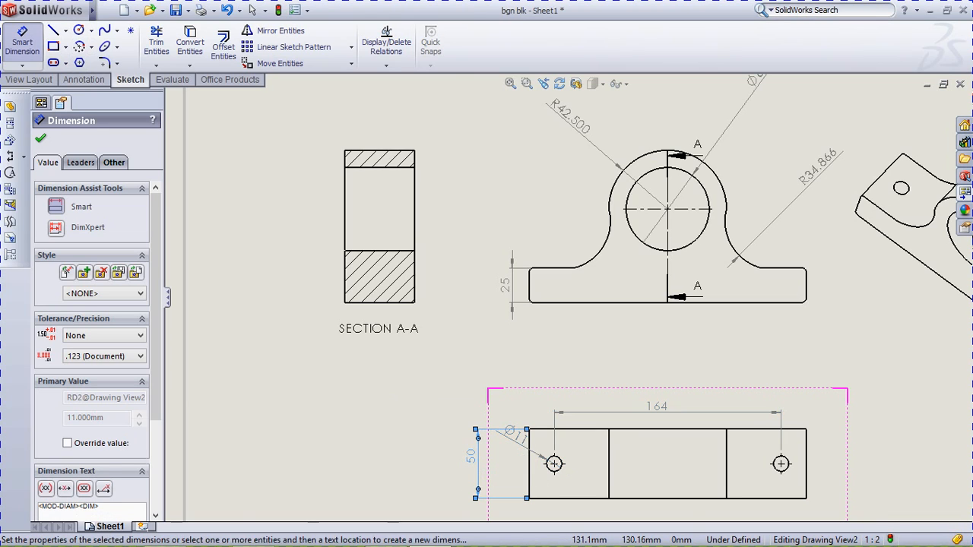
pyautogui.click(511, 473)
pyautogui.press('Return')
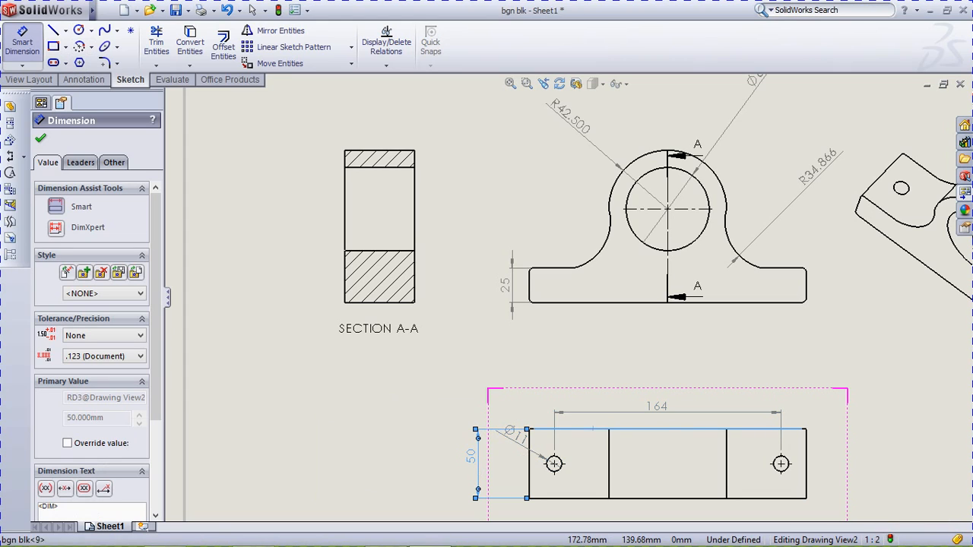
pyautogui.click(593, 429)
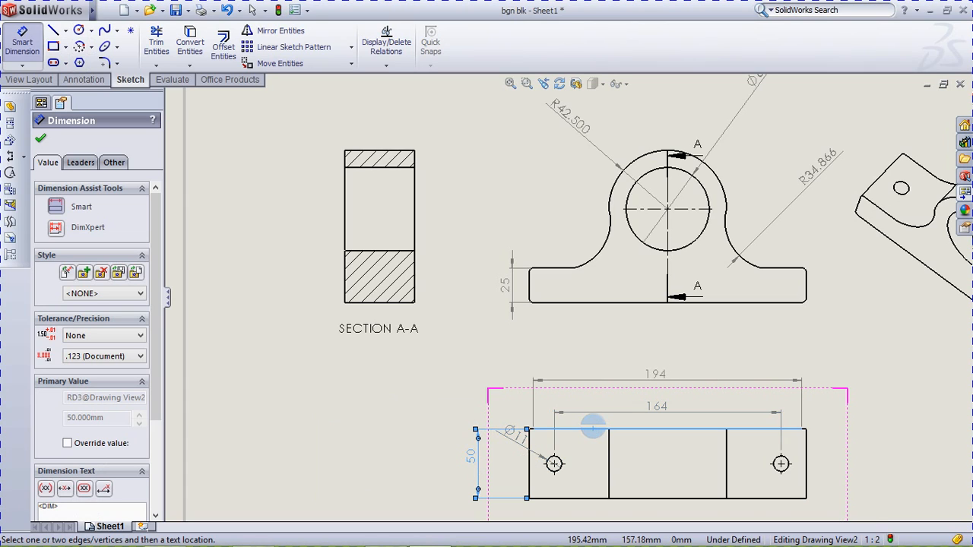
pyautogui.press('Escape')
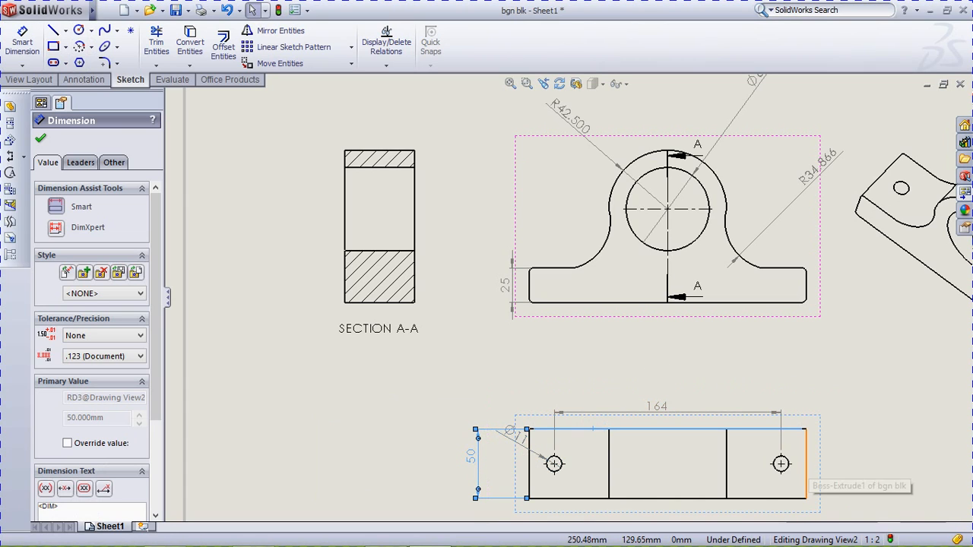
pyautogui.click(807, 456)
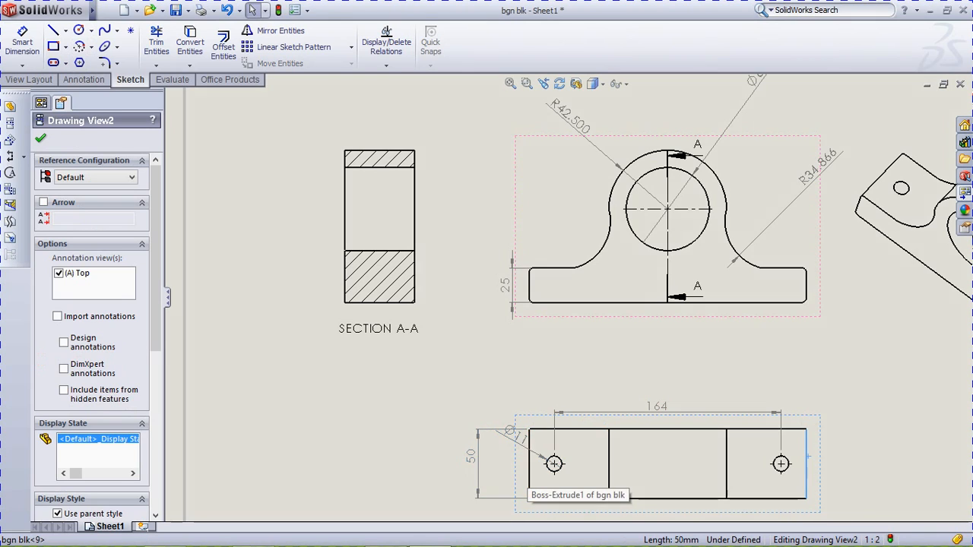
pyautogui.click(530, 479)
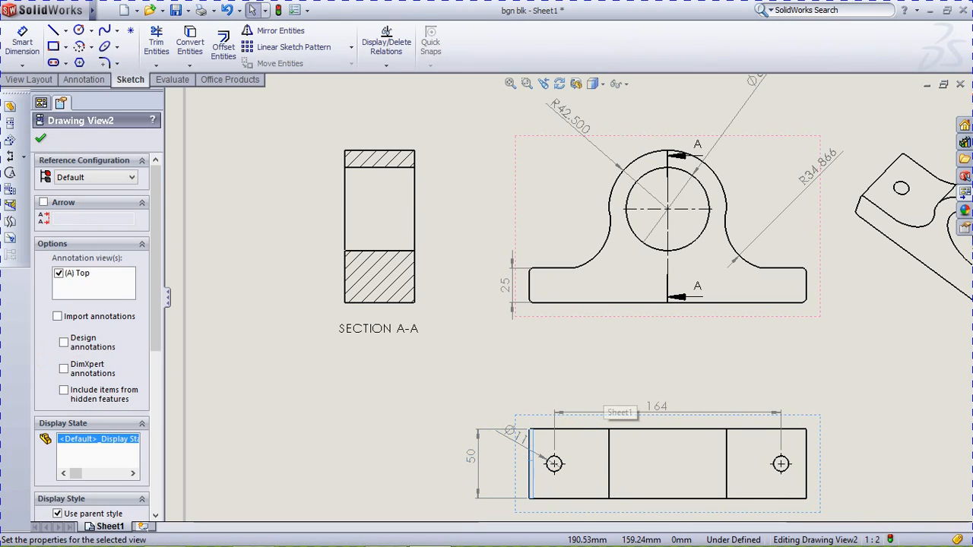
# Step: Dimension the base's overall length in the top view between its two end edges, placing the text above the hole-spacing dimension
pyautogui.click(22, 42)
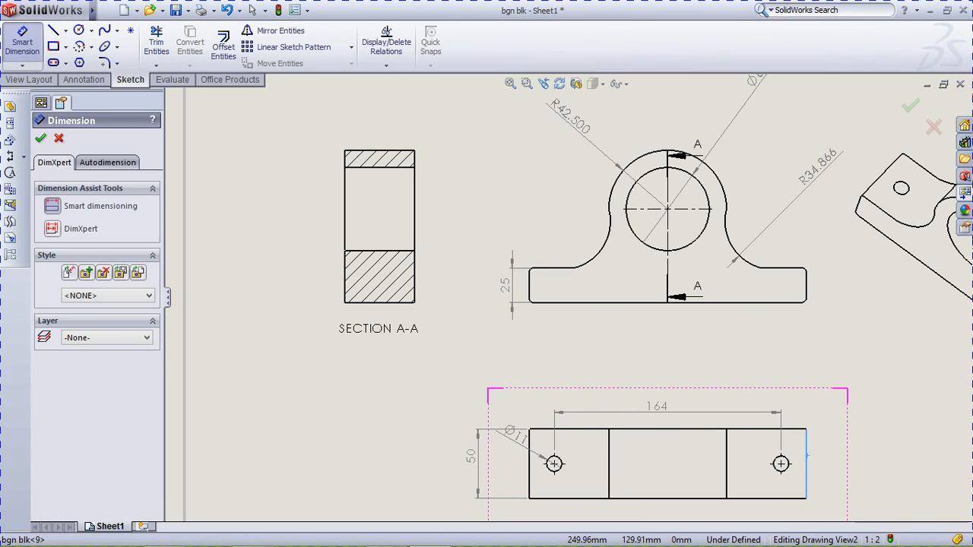
pyautogui.click(806, 457)
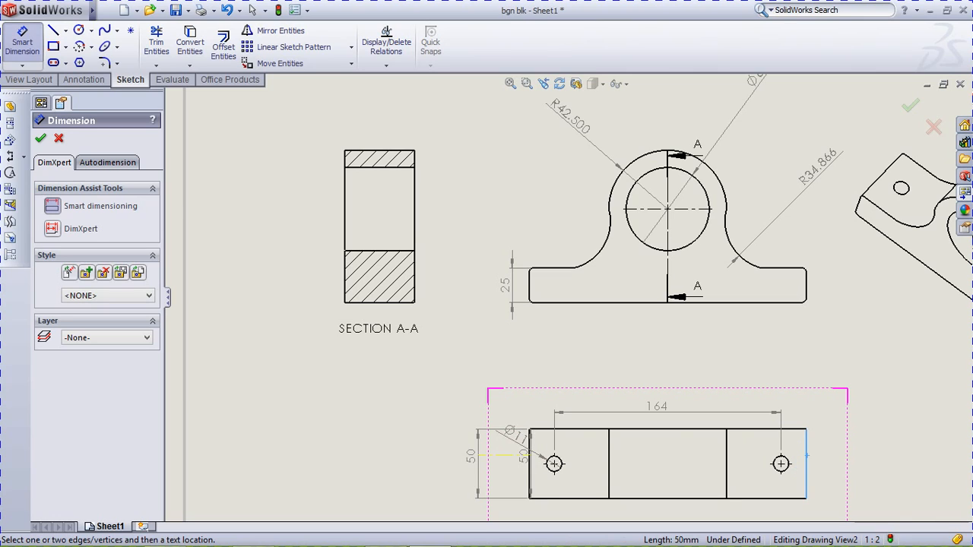
pyautogui.click(530, 456)
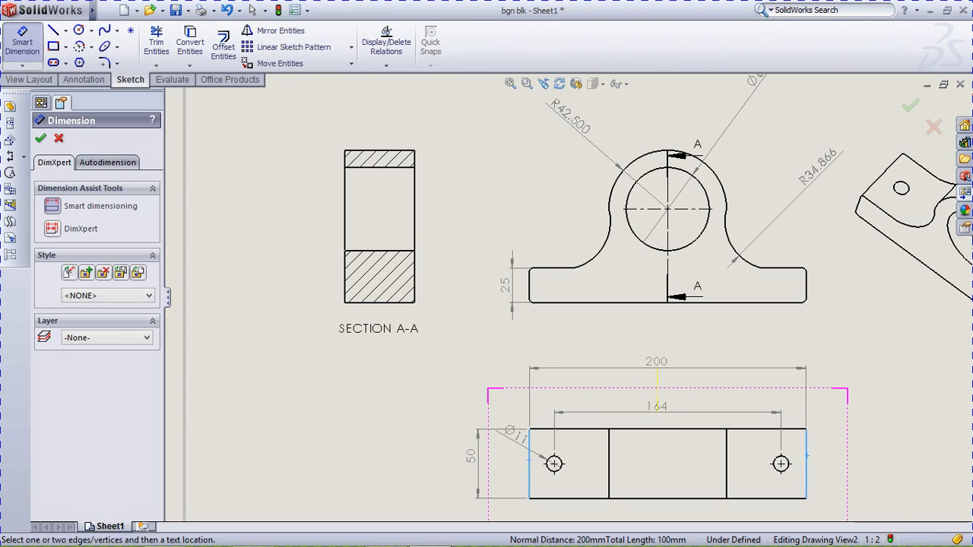
pyautogui.click(656, 362)
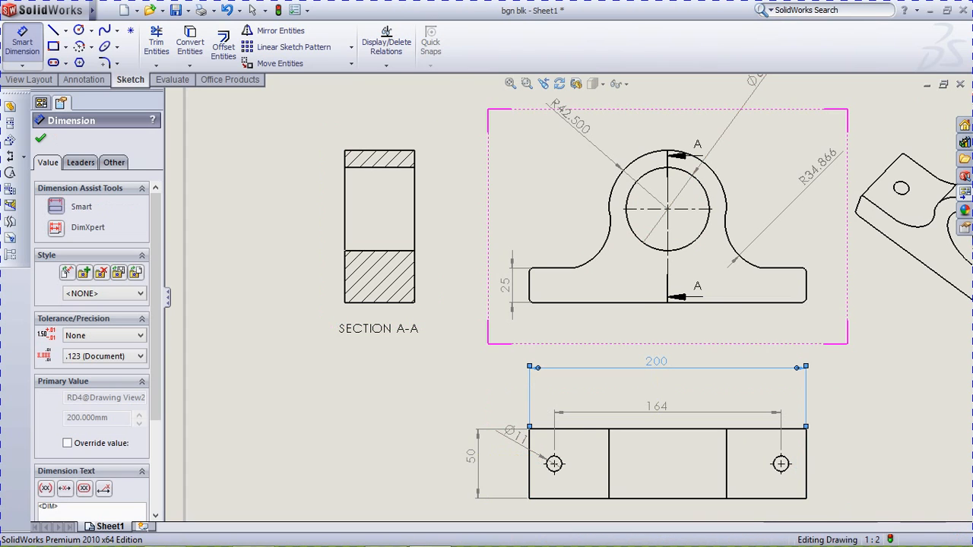
# Step: Check section view A-A up close, end dimensioning and fit the whole drawing sheet in view
pyautogui.scroll(-5, 424, 256)
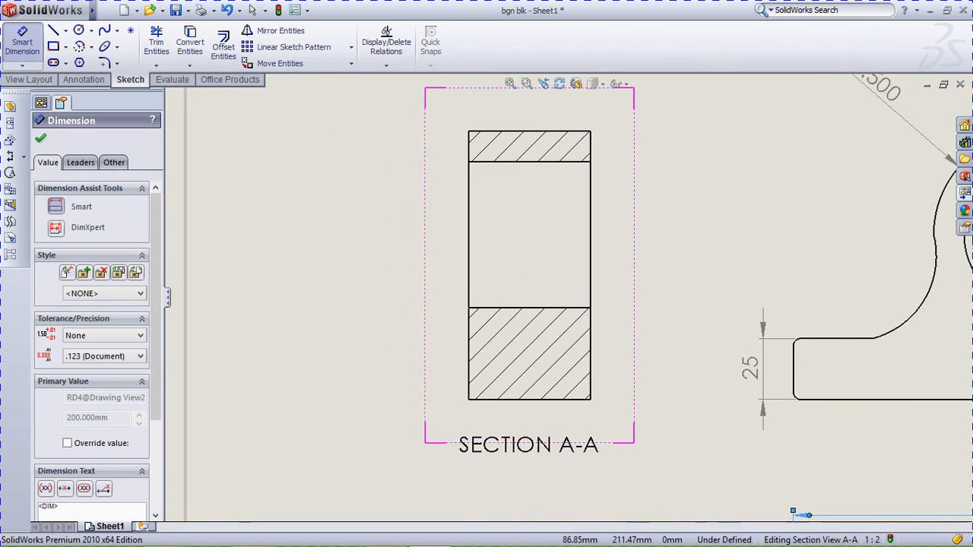
pyautogui.scroll(1, 423, 256)
pyautogui.scroll(2, 414, 225)
pyautogui.scroll(-3, 293, 211)
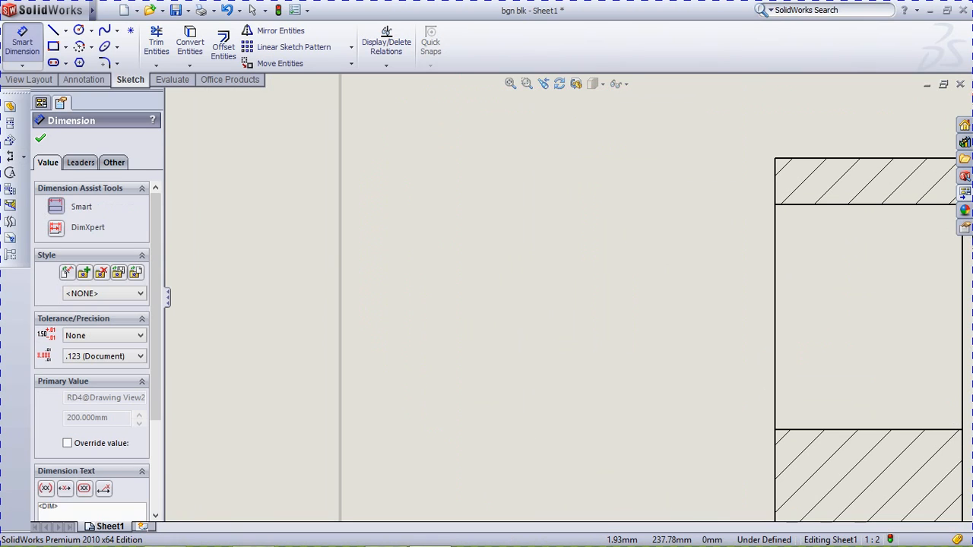
pyautogui.press('Escape')
pyautogui.scroll(1, 517, 327)
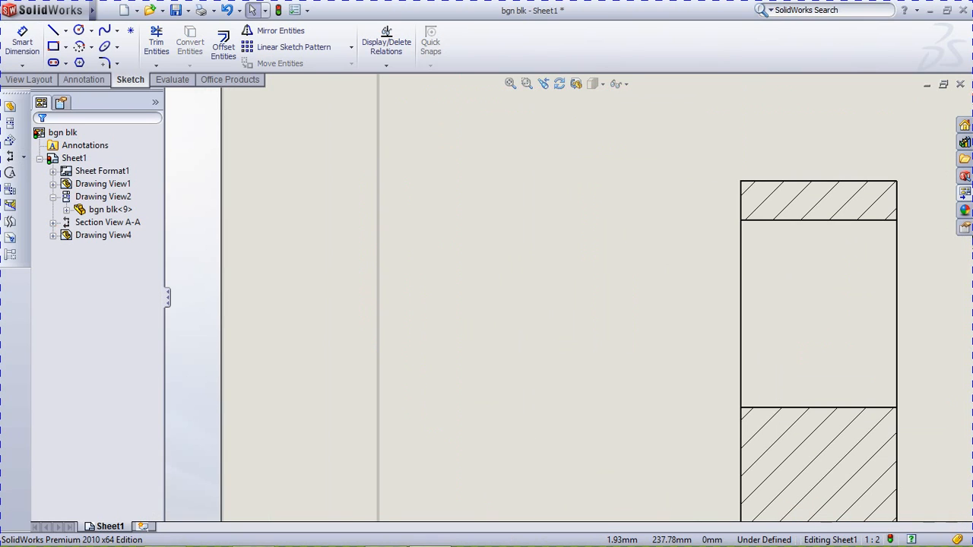
pyautogui.press('f')
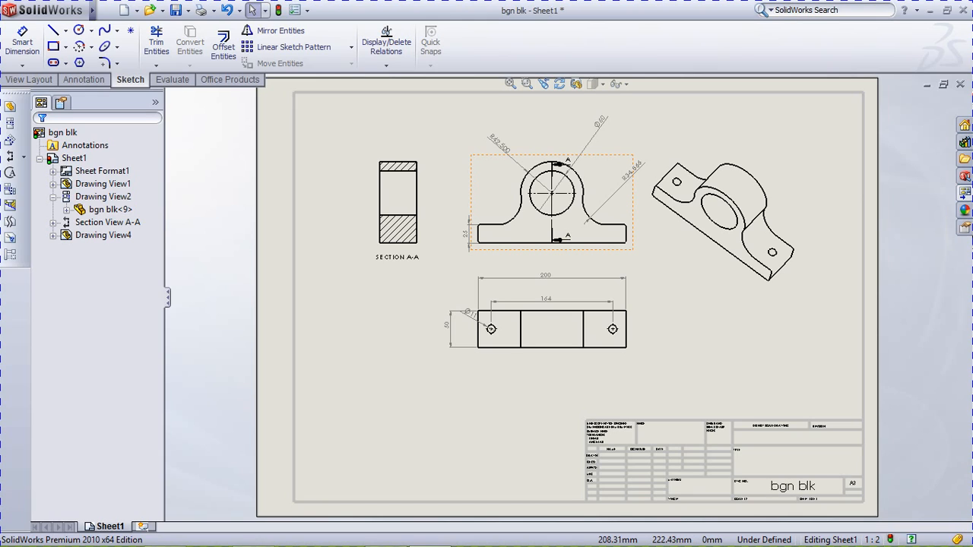
pyautogui.moveTo(301, 546)
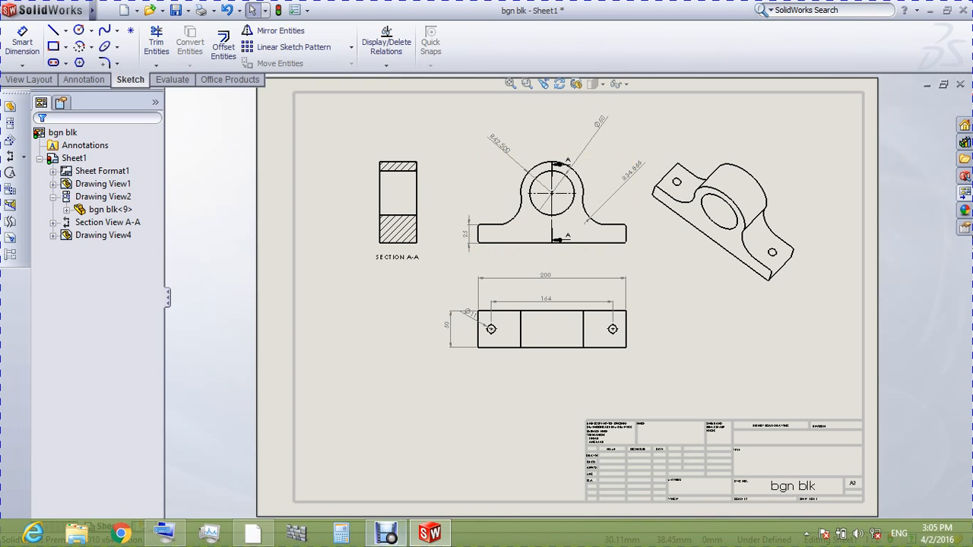
pyautogui.rightClick(387, 533)
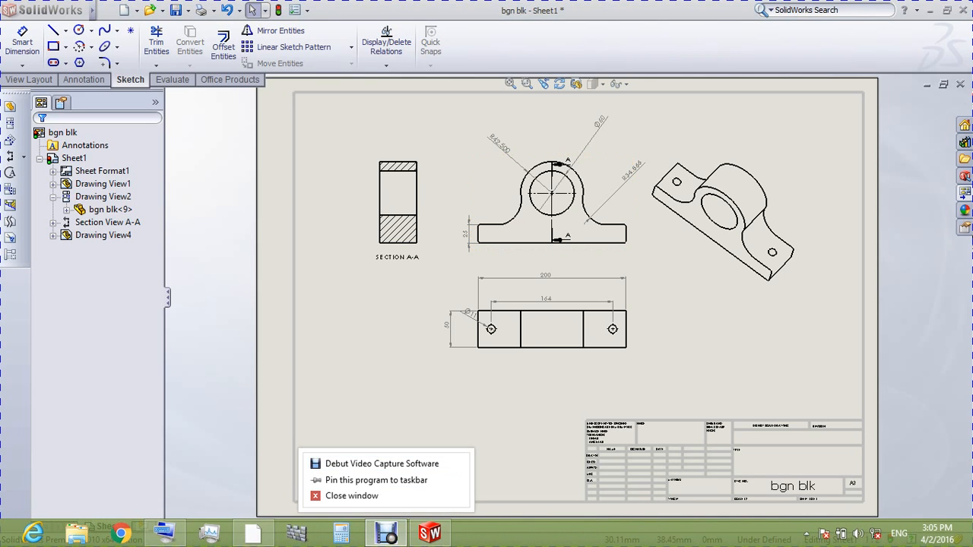